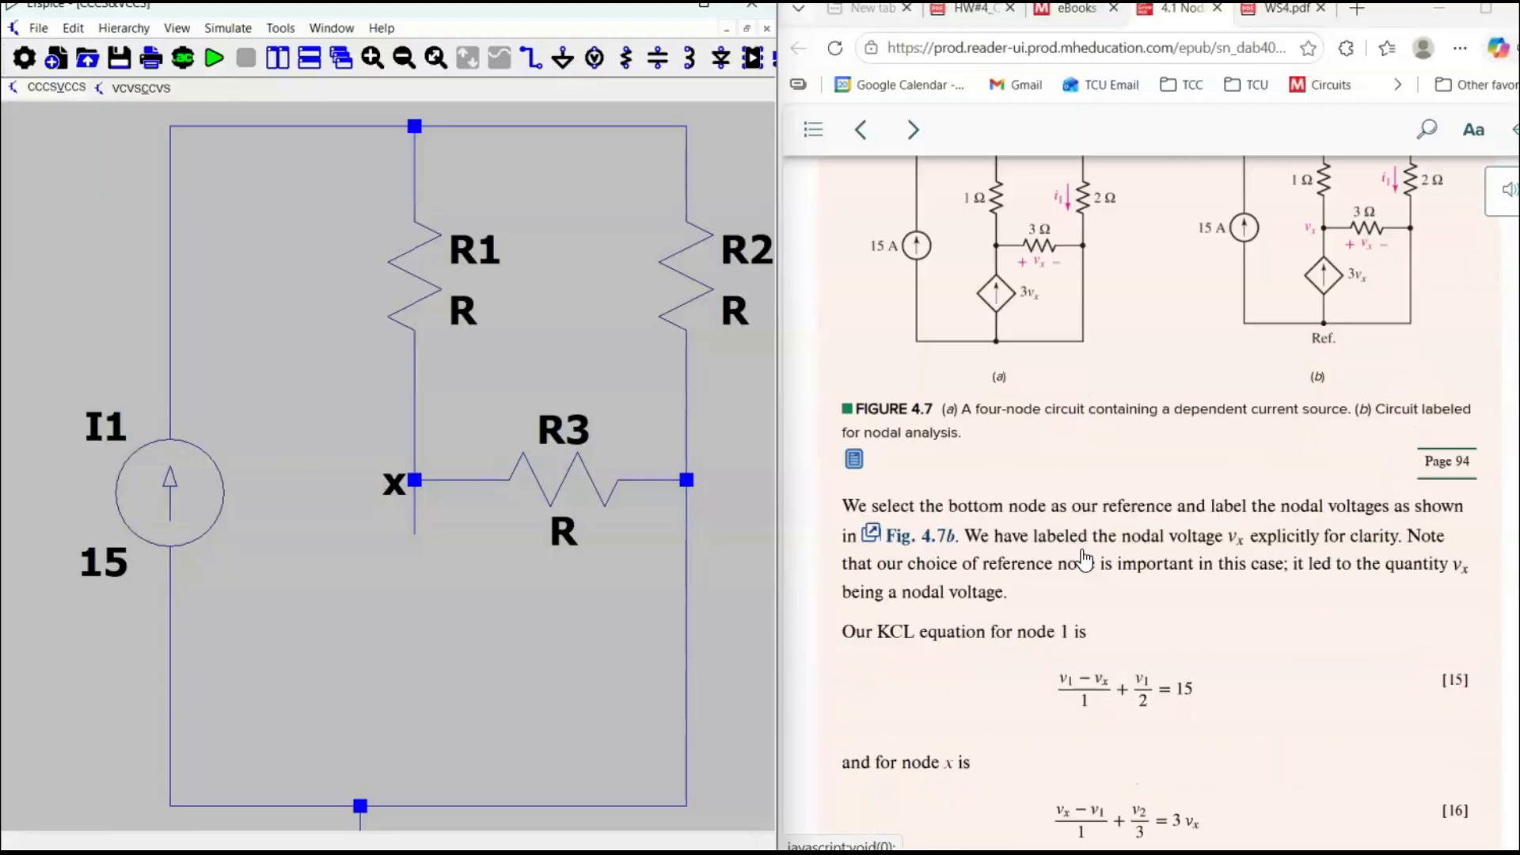
# Widen the schematic window beside the textbook and bring the Figure 4.8 circuit of practice problem 4.3 into view.
pyautogui.click(740, 472)
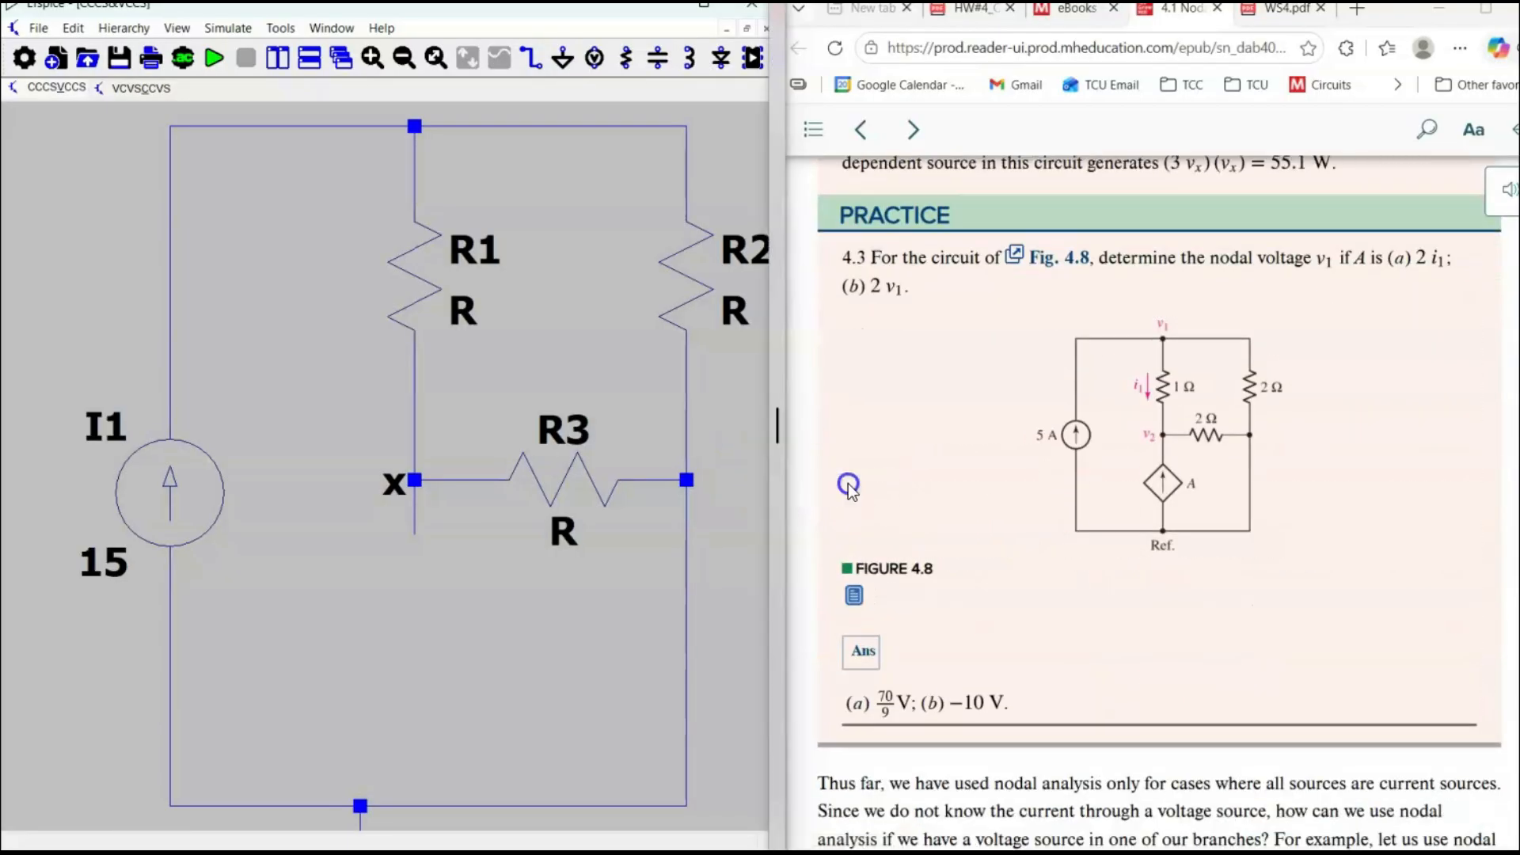
pyautogui.moveTo(777, 421); pyautogui.dragTo(1029, 444)
pyautogui.scroll(-15, 1393, 590)
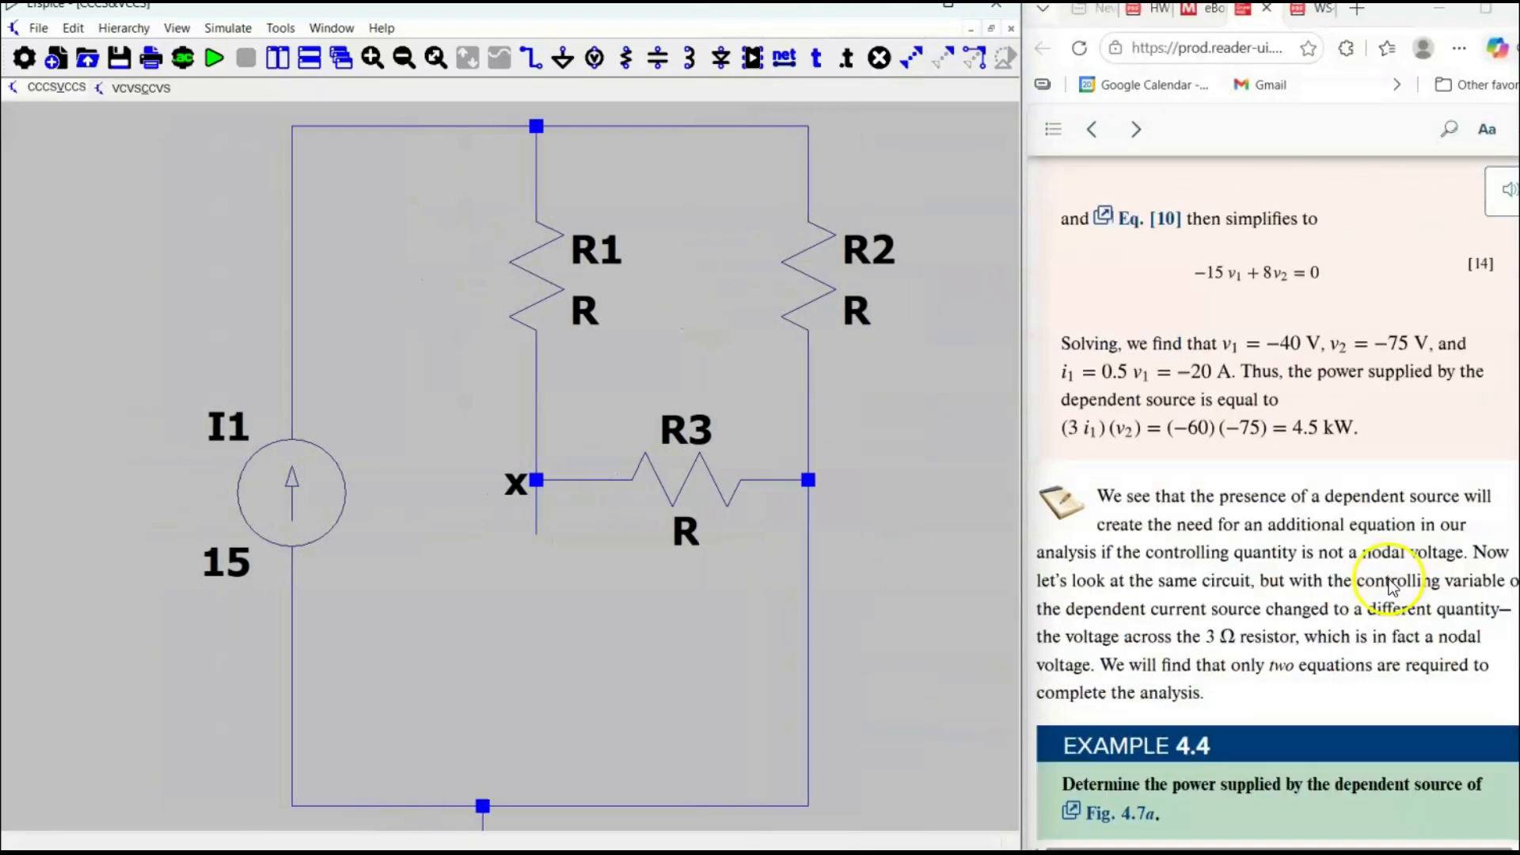
pyautogui.scroll(-3, 1390, 579)
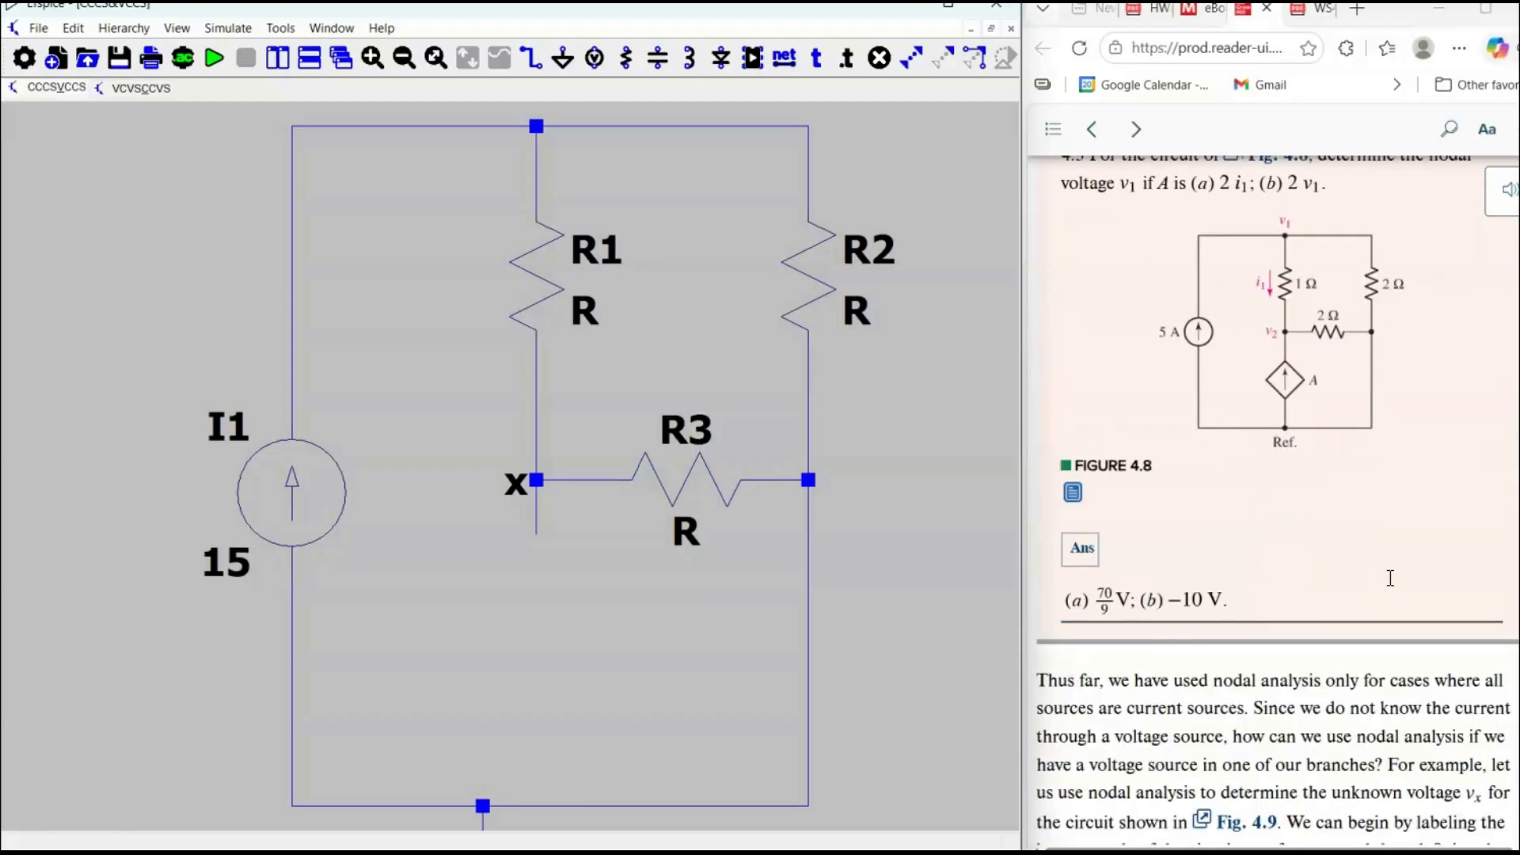
pyautogui.scroll(-2, 560, 486)
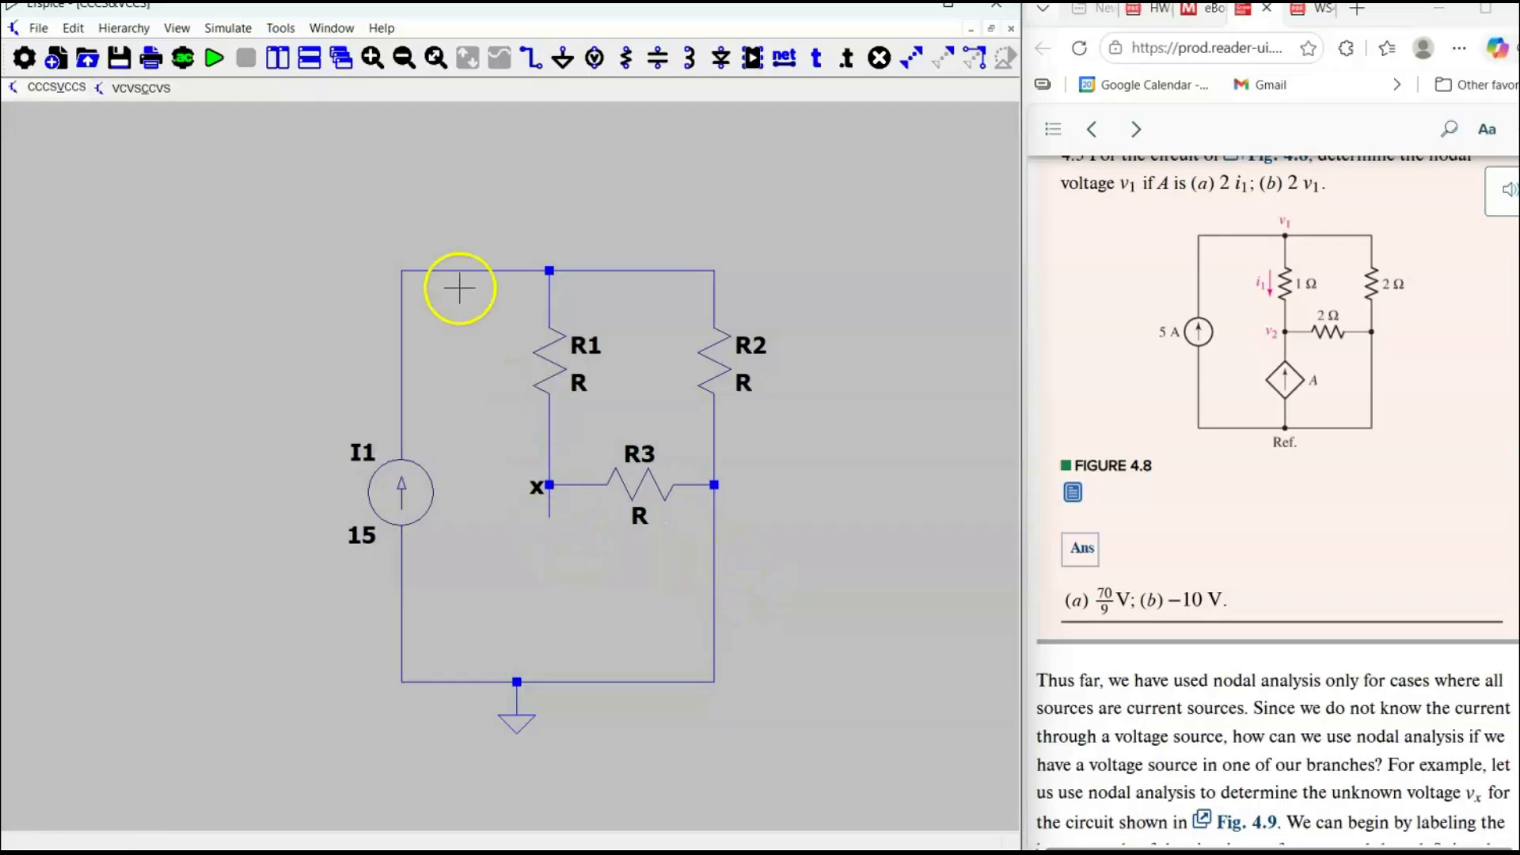
# Place one linear current-dependent current source (f) below node x, rotated so its arrow points up.
pyautogui.click(78, 29)
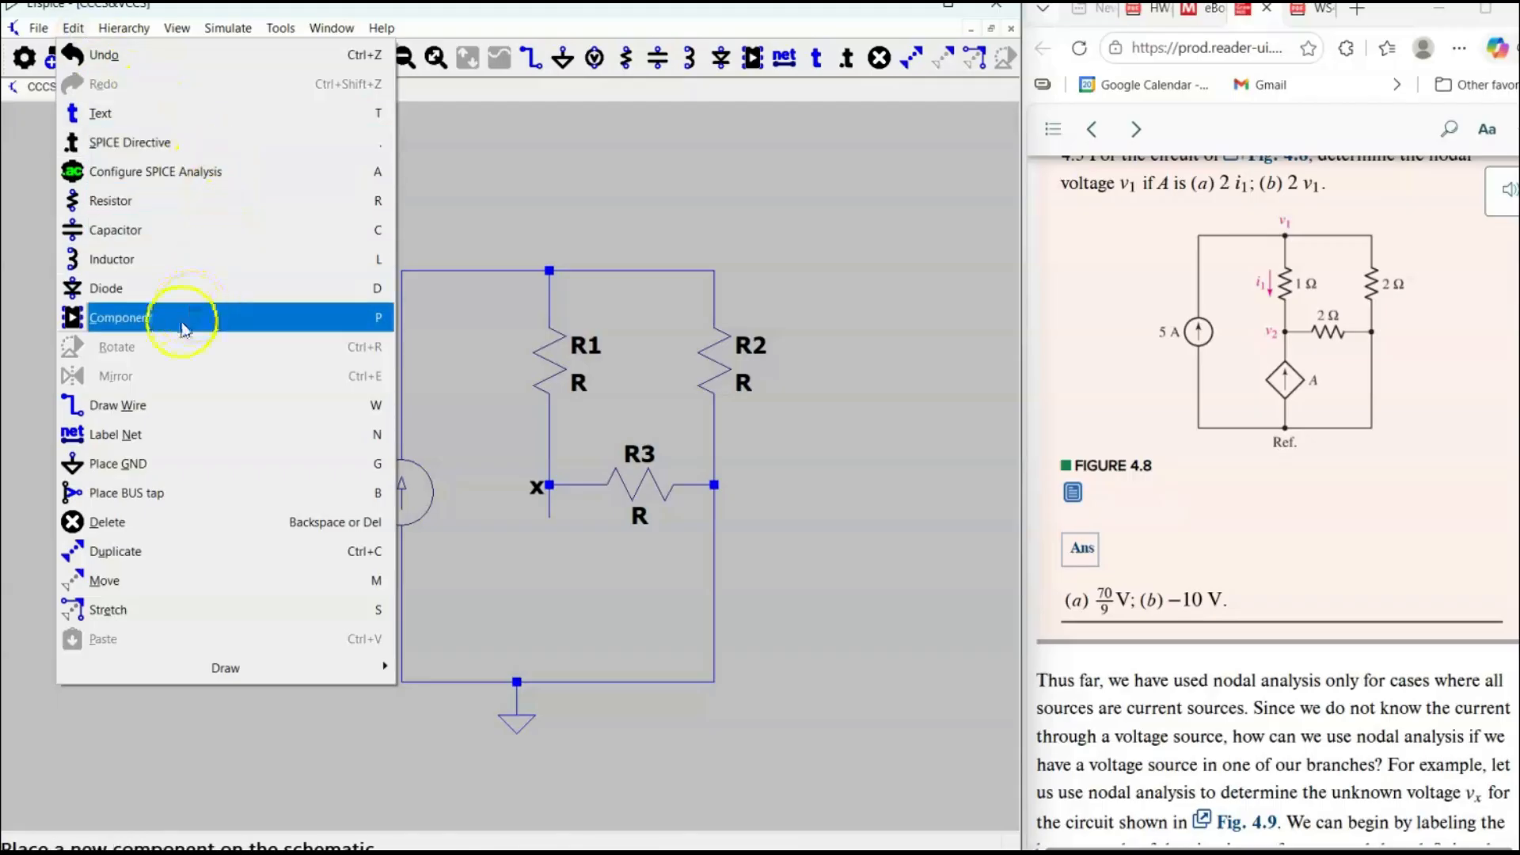
pyautogui.click(568, 201)
pyautogui.press('p')
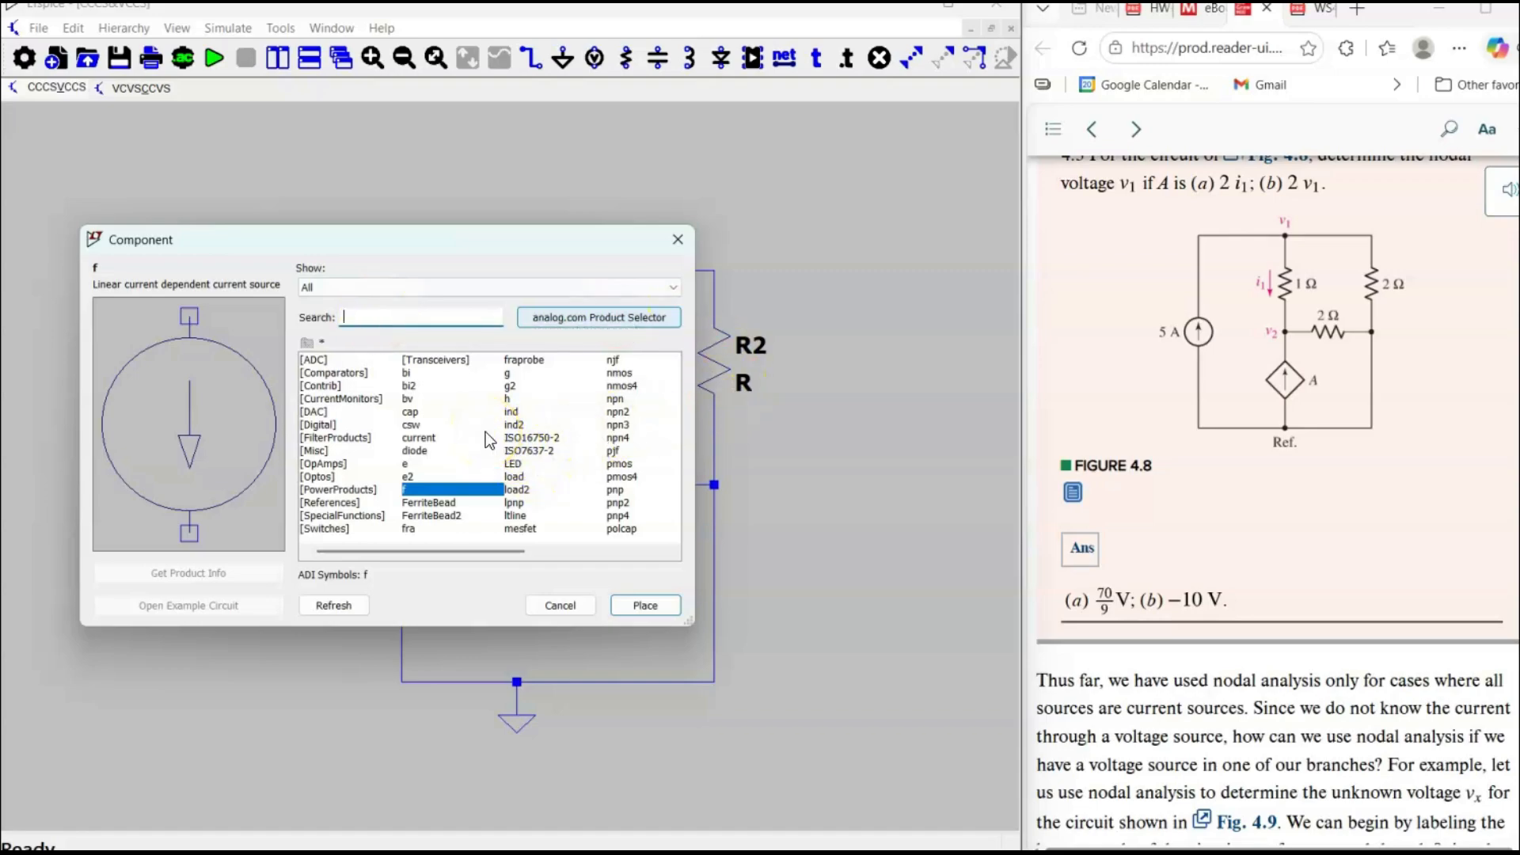
pyautogui.write('f')
pyautogui.doubleClick(418, 496)
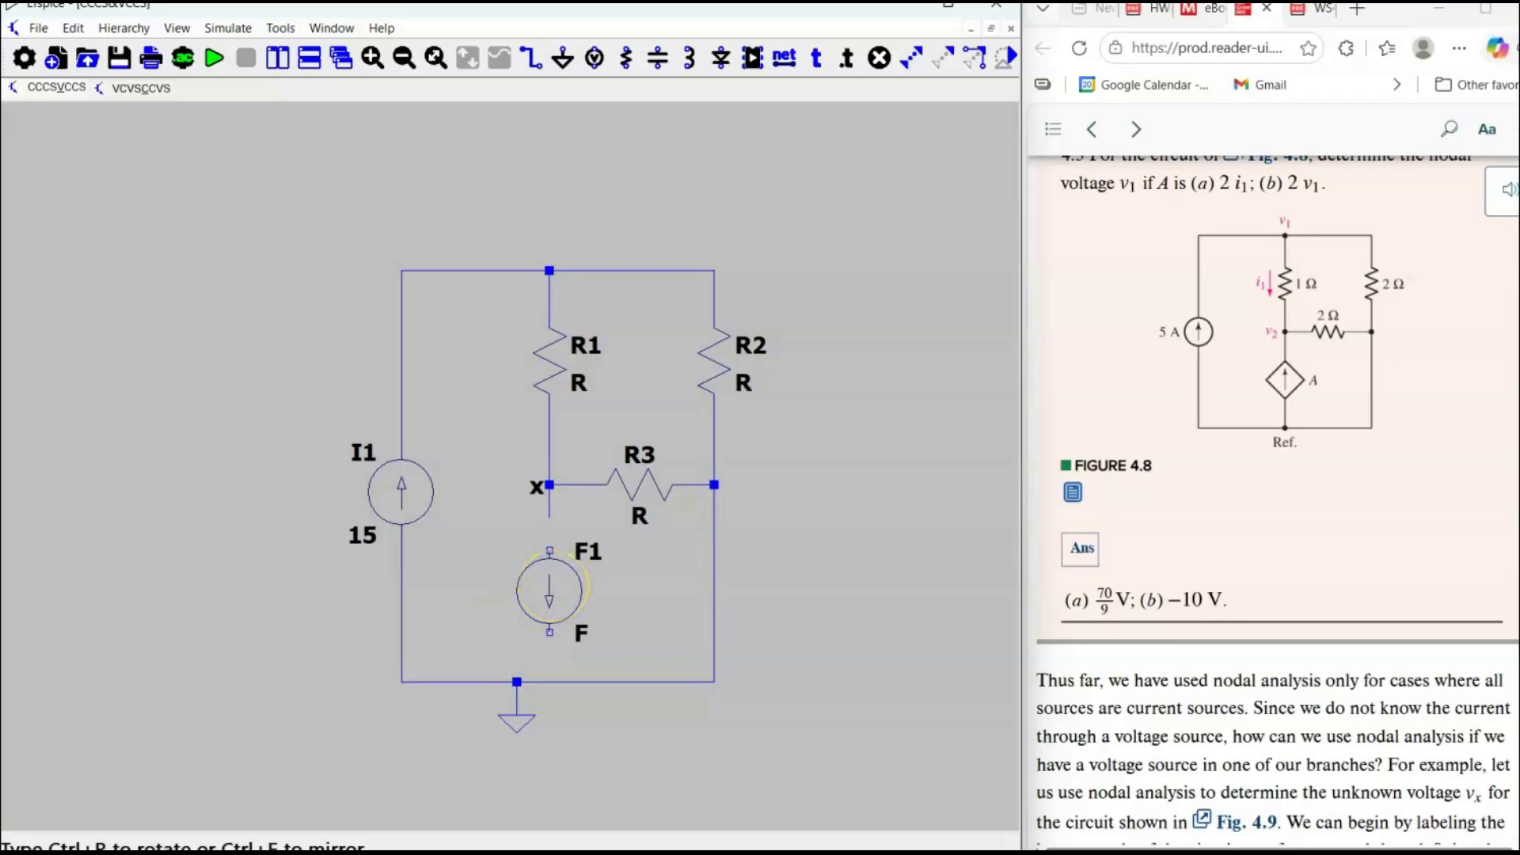
pyautogui.hotkey('ctrl', 'r')
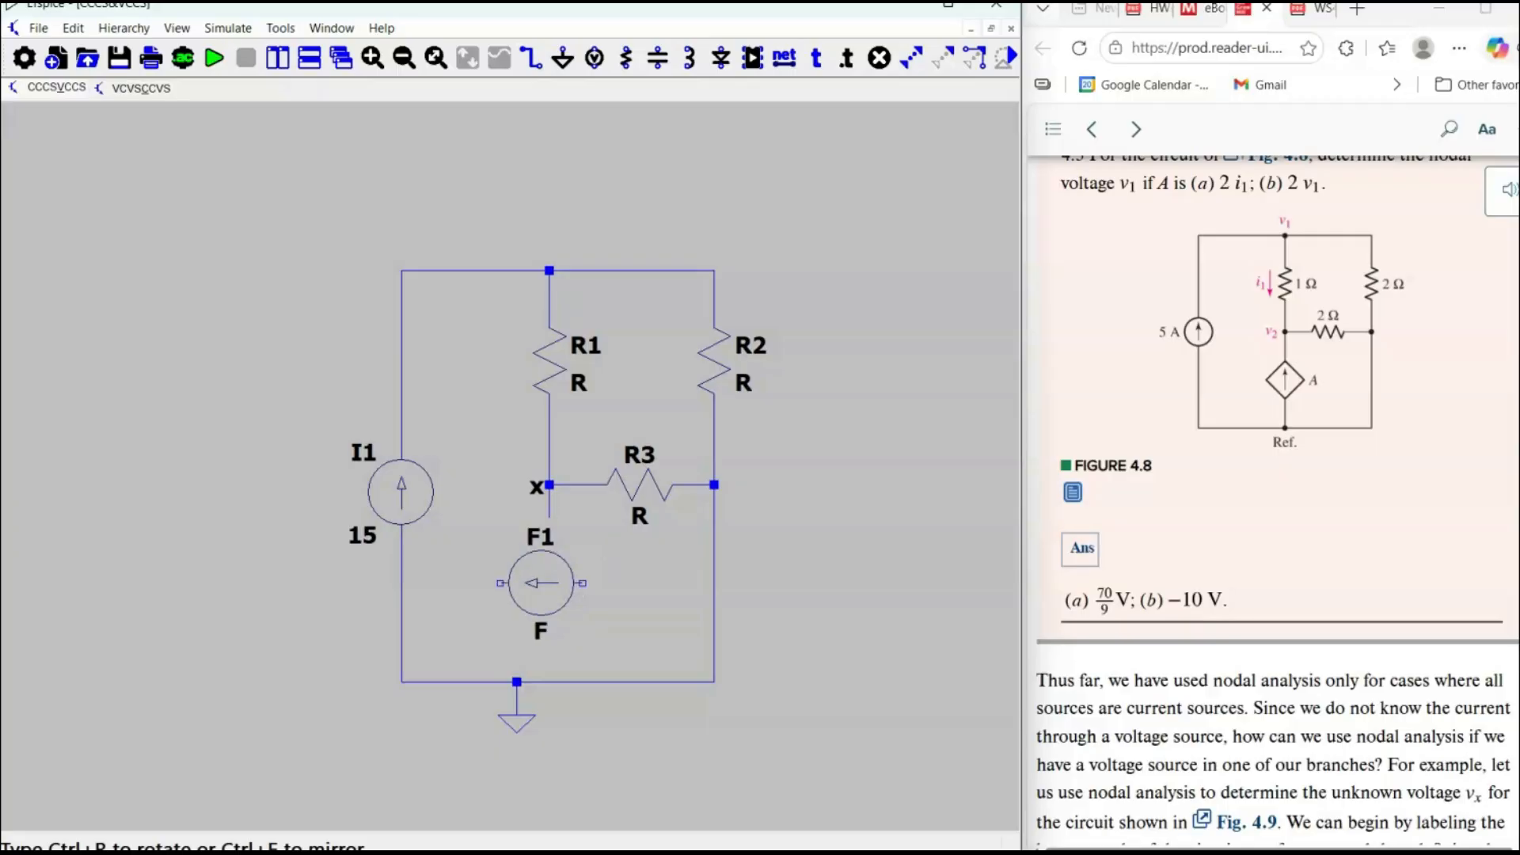
pyautogui.hotkey('ctrl', 'r')
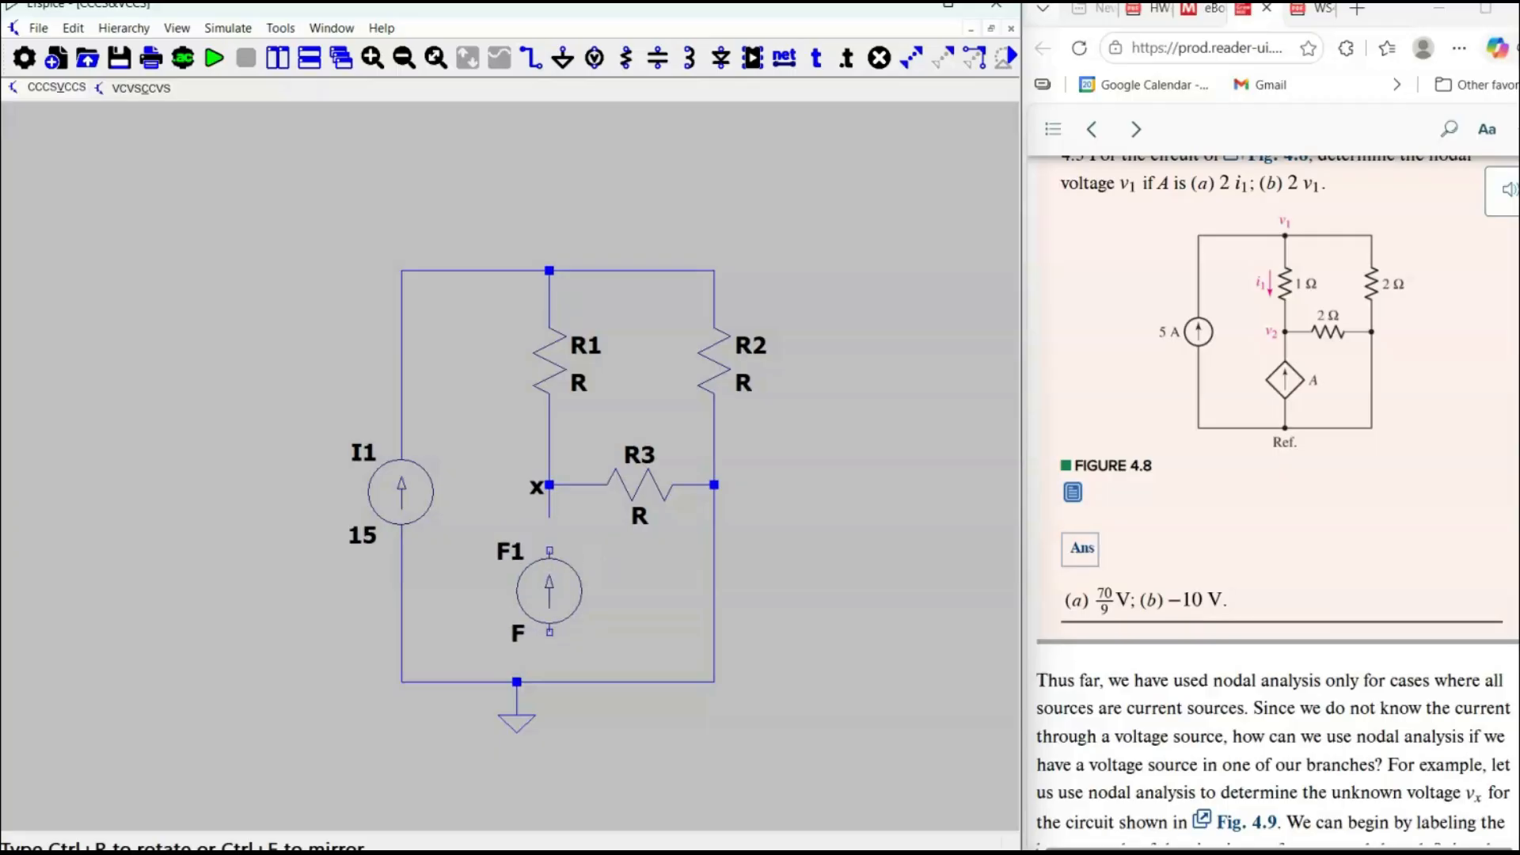
pyautogui.click(554, 593)
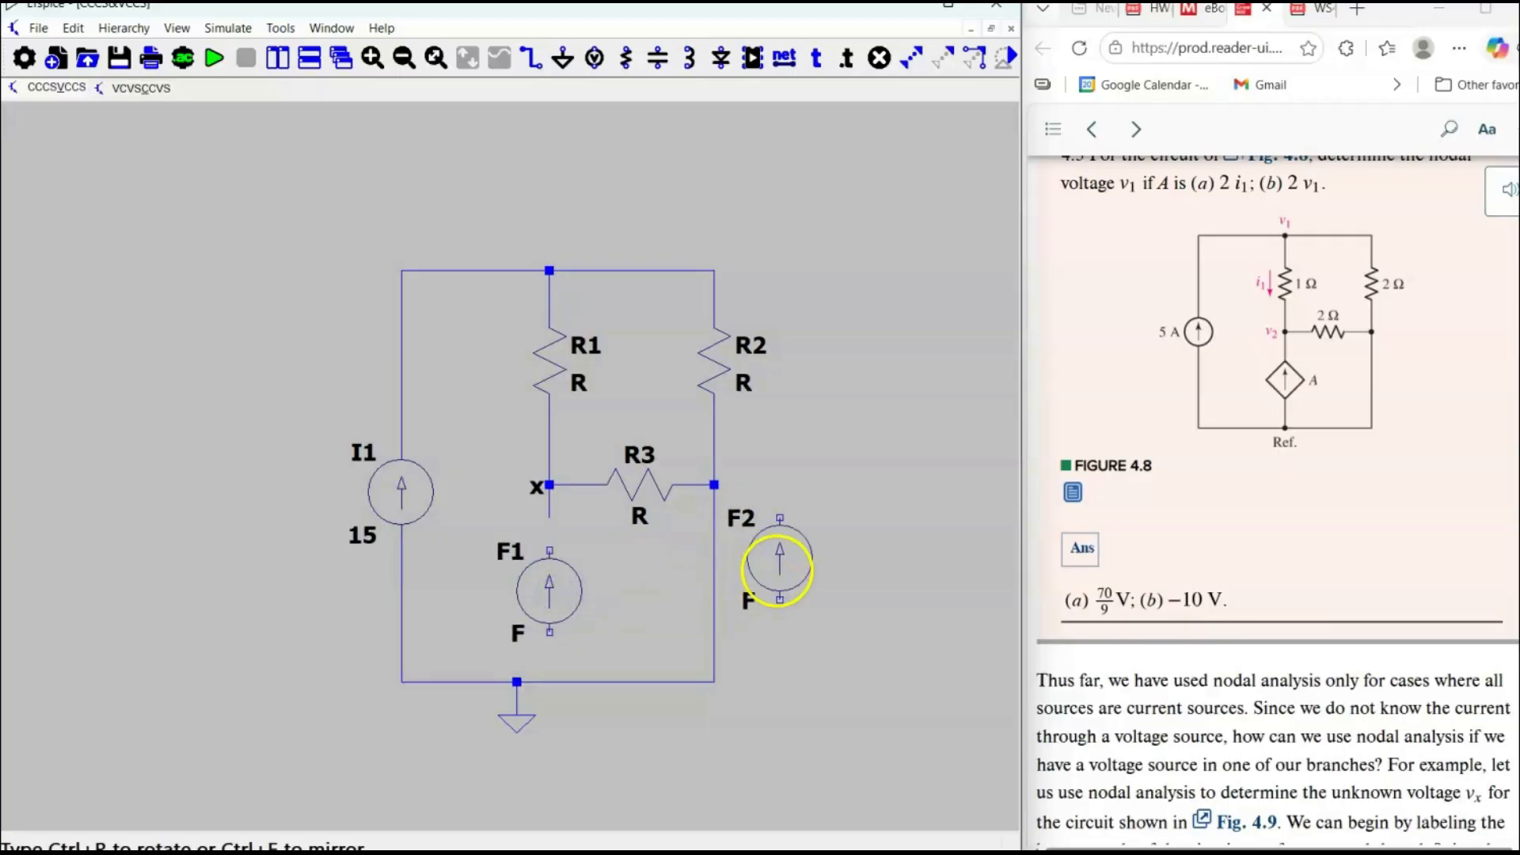
pyautogui.rightClick(777, 570)
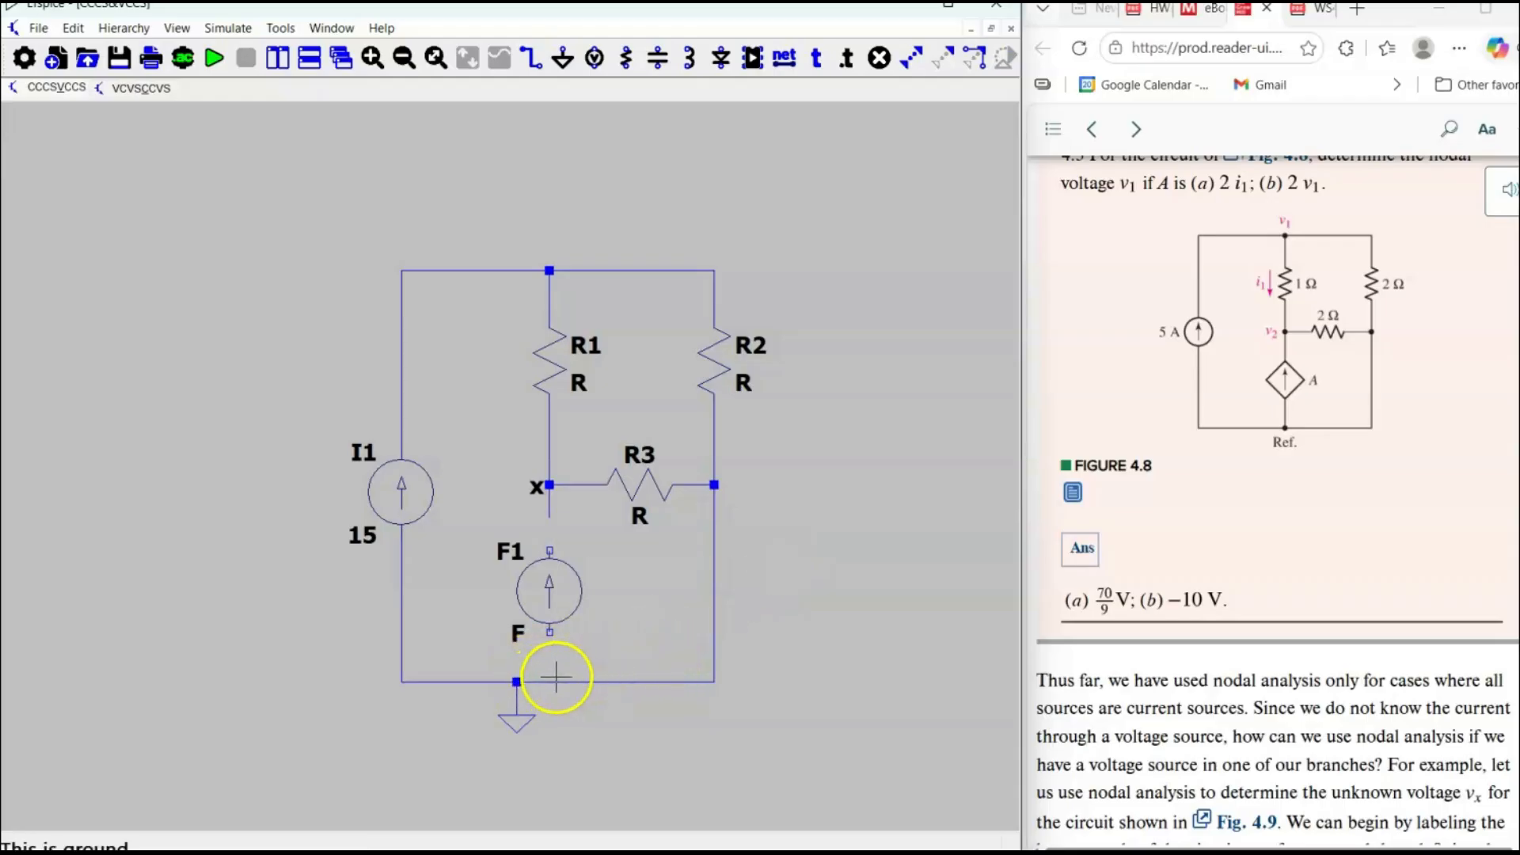
# Wire the dependent source F1 between node x and the bottom ground wire.
pyautogui.press('F3')
pyautogui.click(548, 682)
pyautogui.click(552, 486)
pyautogui.rightClick(865, 550)
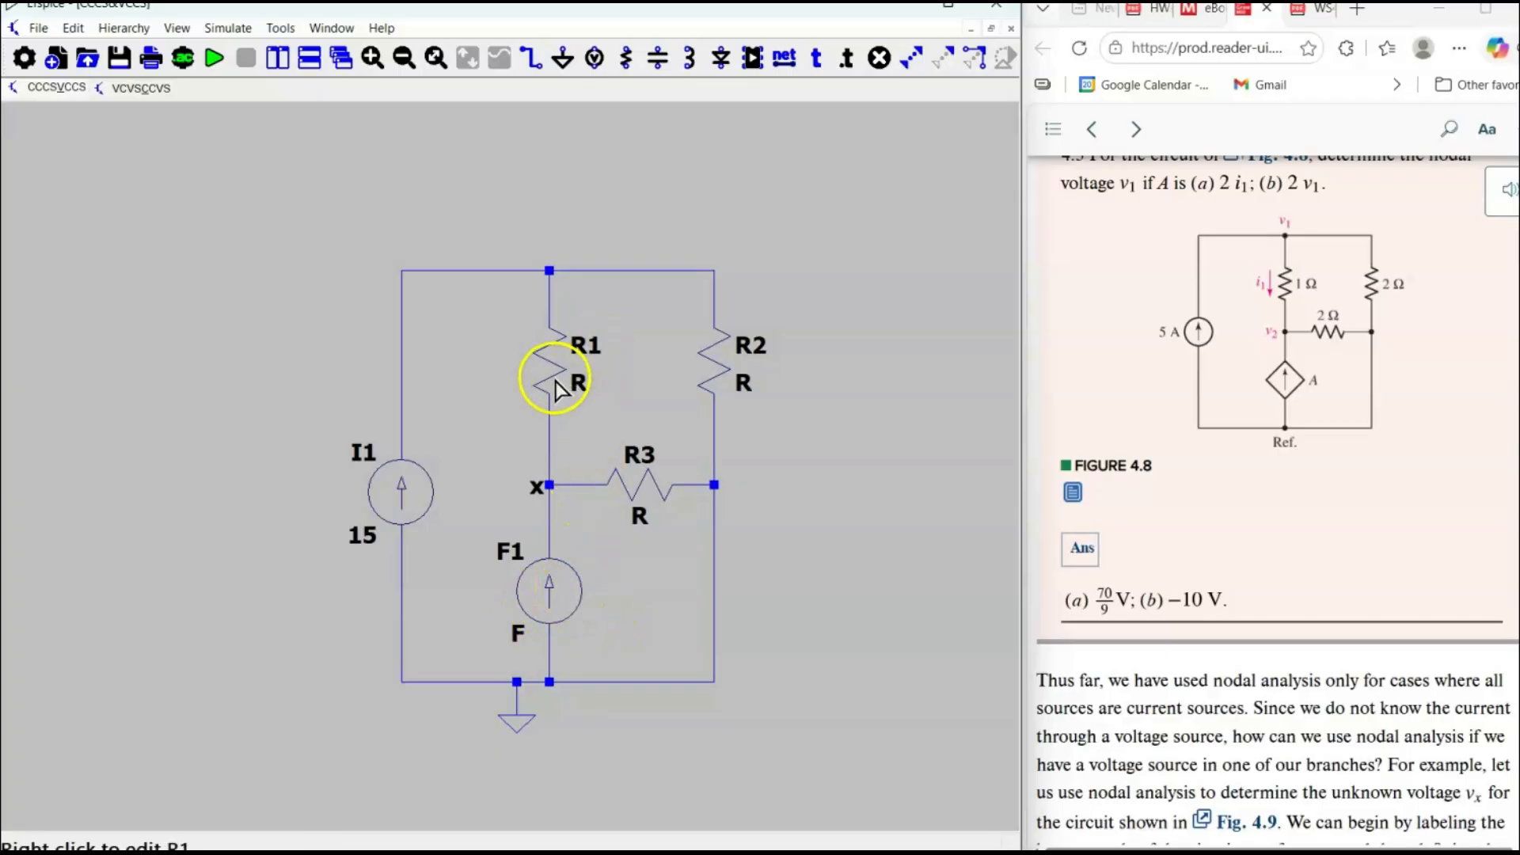
# Set the resistor values to 1 for R1, 2 for R2 and 2 for R3.
pyautogui.rightClick(580, 383)
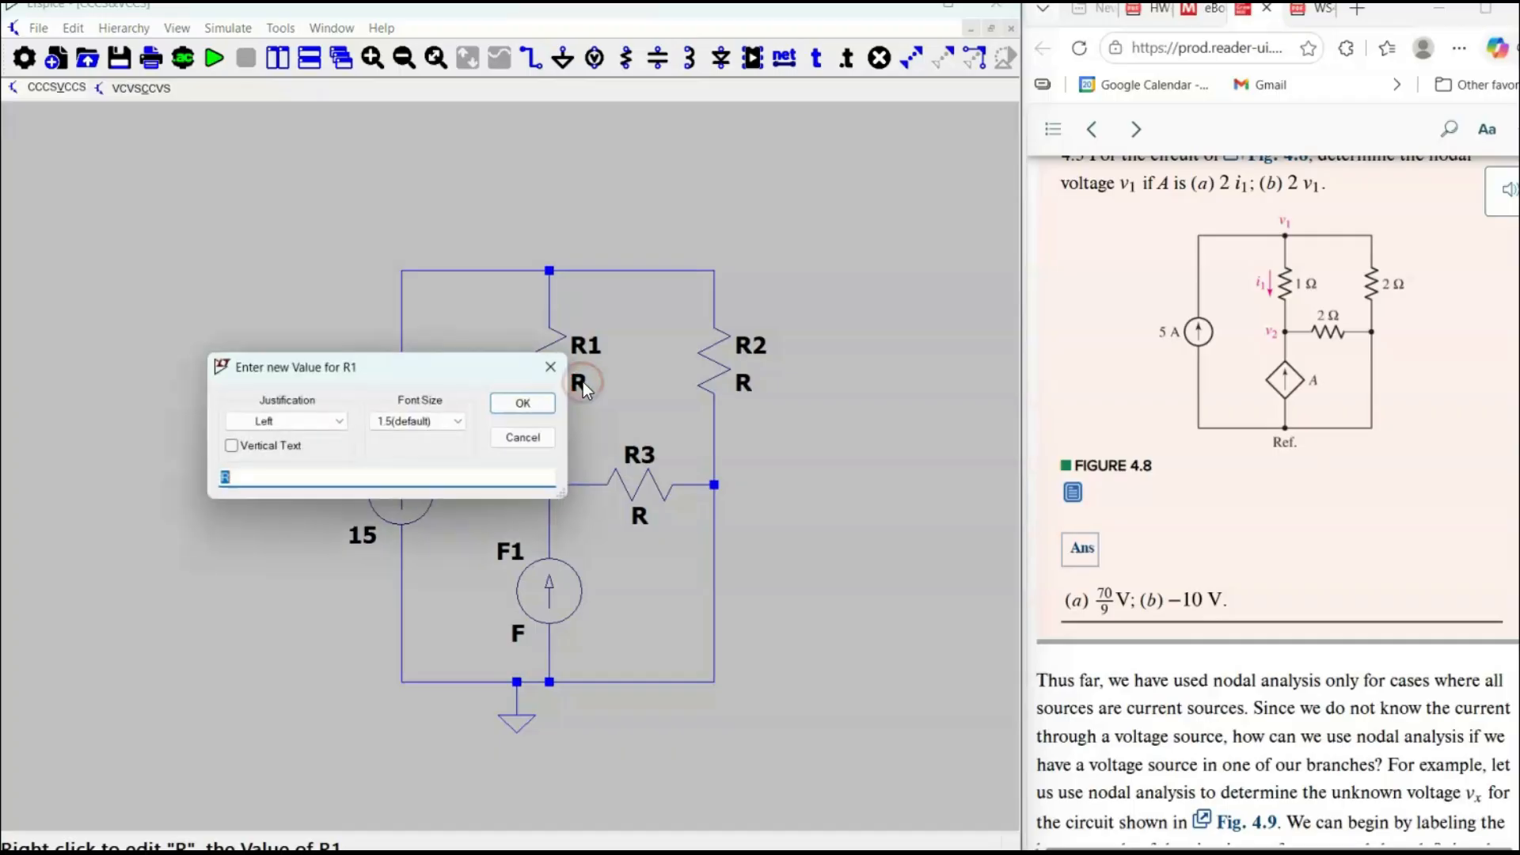
pyautogui.write('1')
pyautogui.click(536, 404)
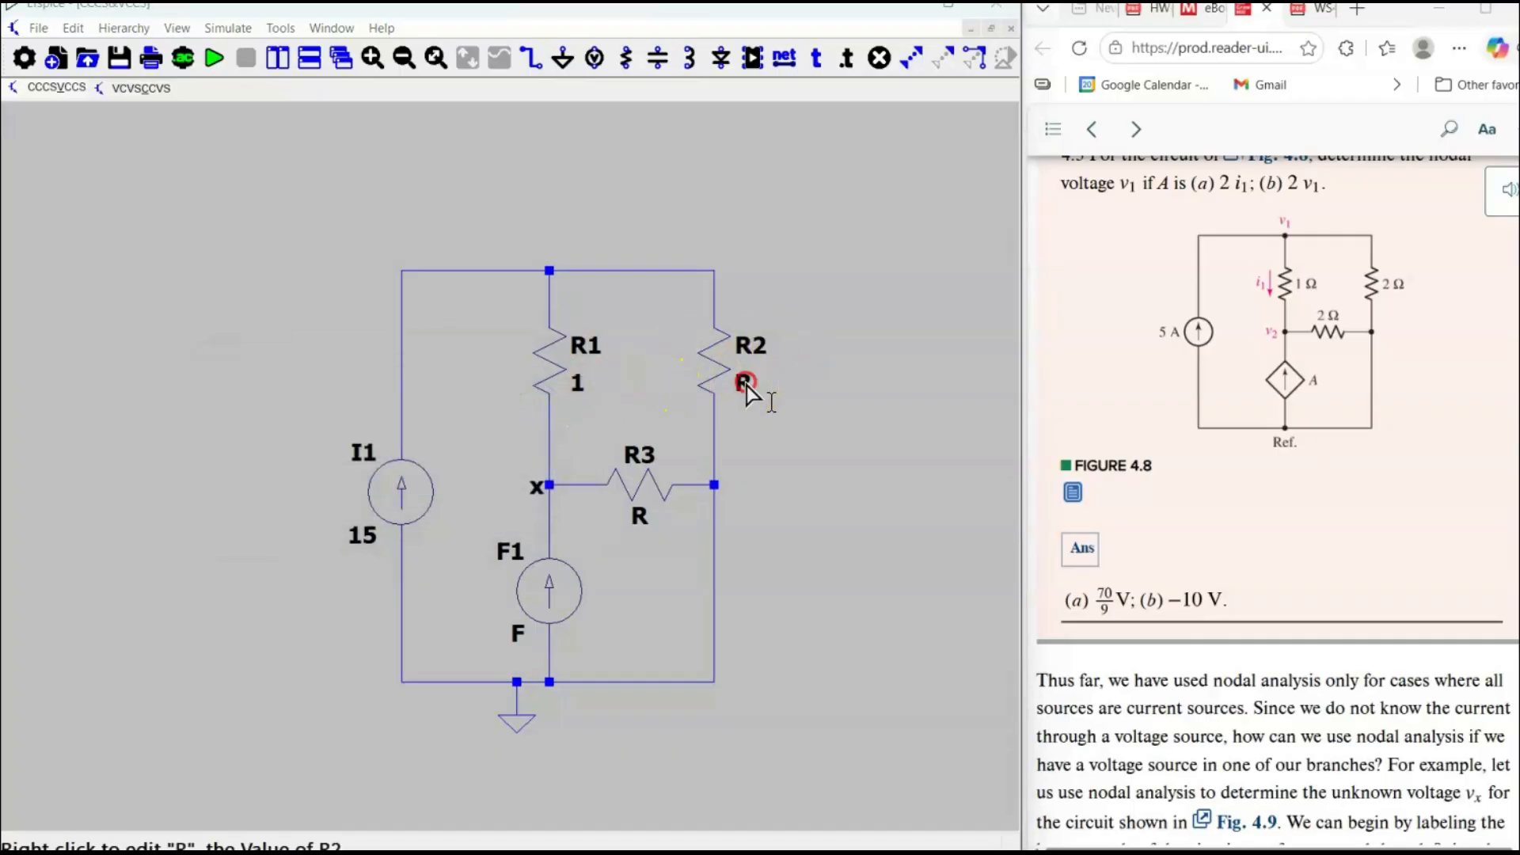
pyautogui.rightClick(743, 384)
pyautogui.click(523, 403)
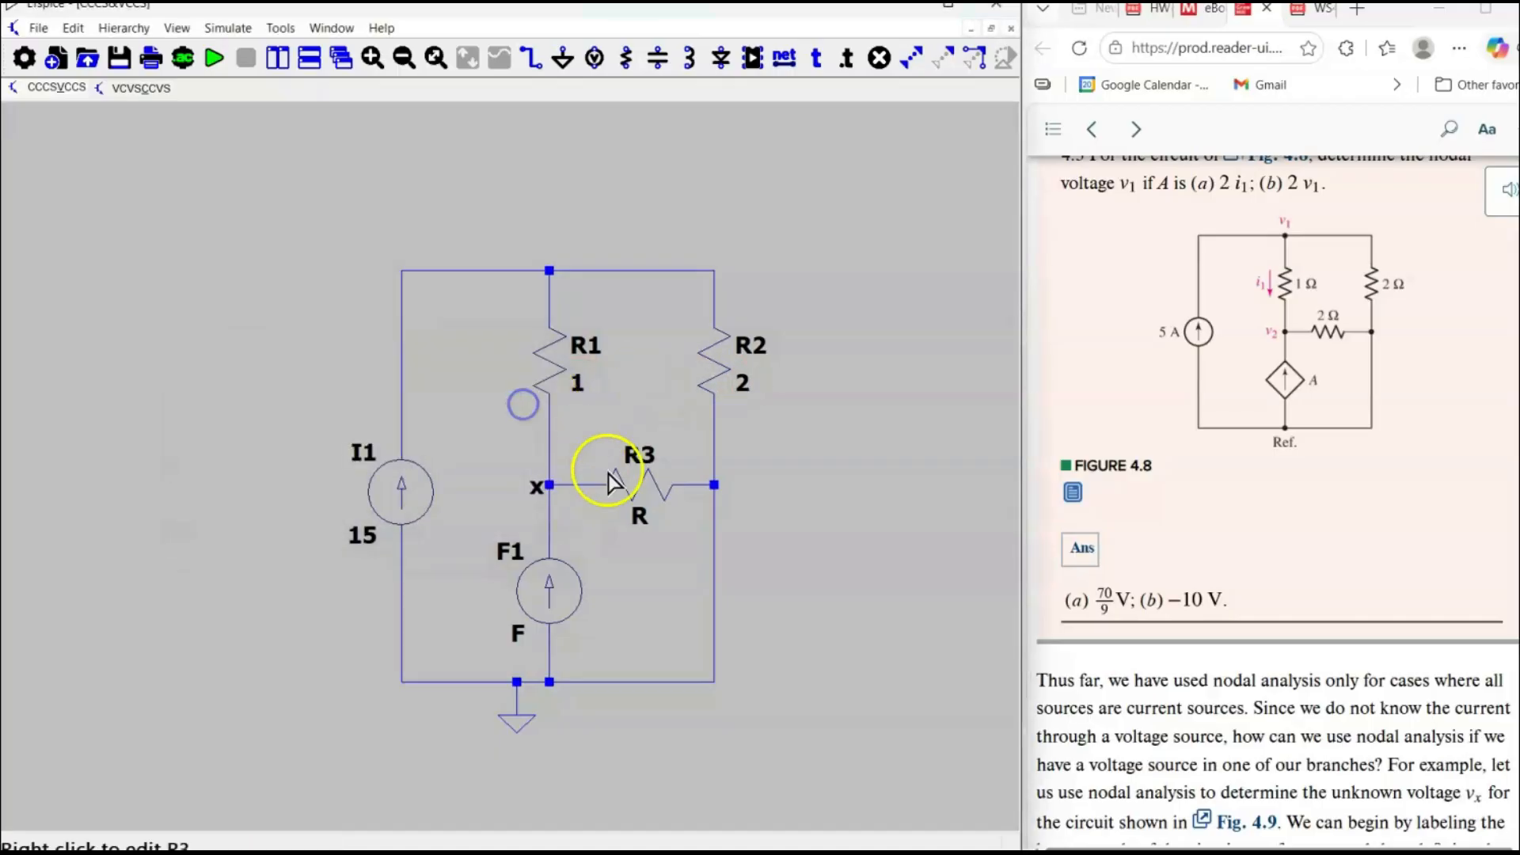
pyautogui.rightClick(634, 516)
pyautogui.write('2')
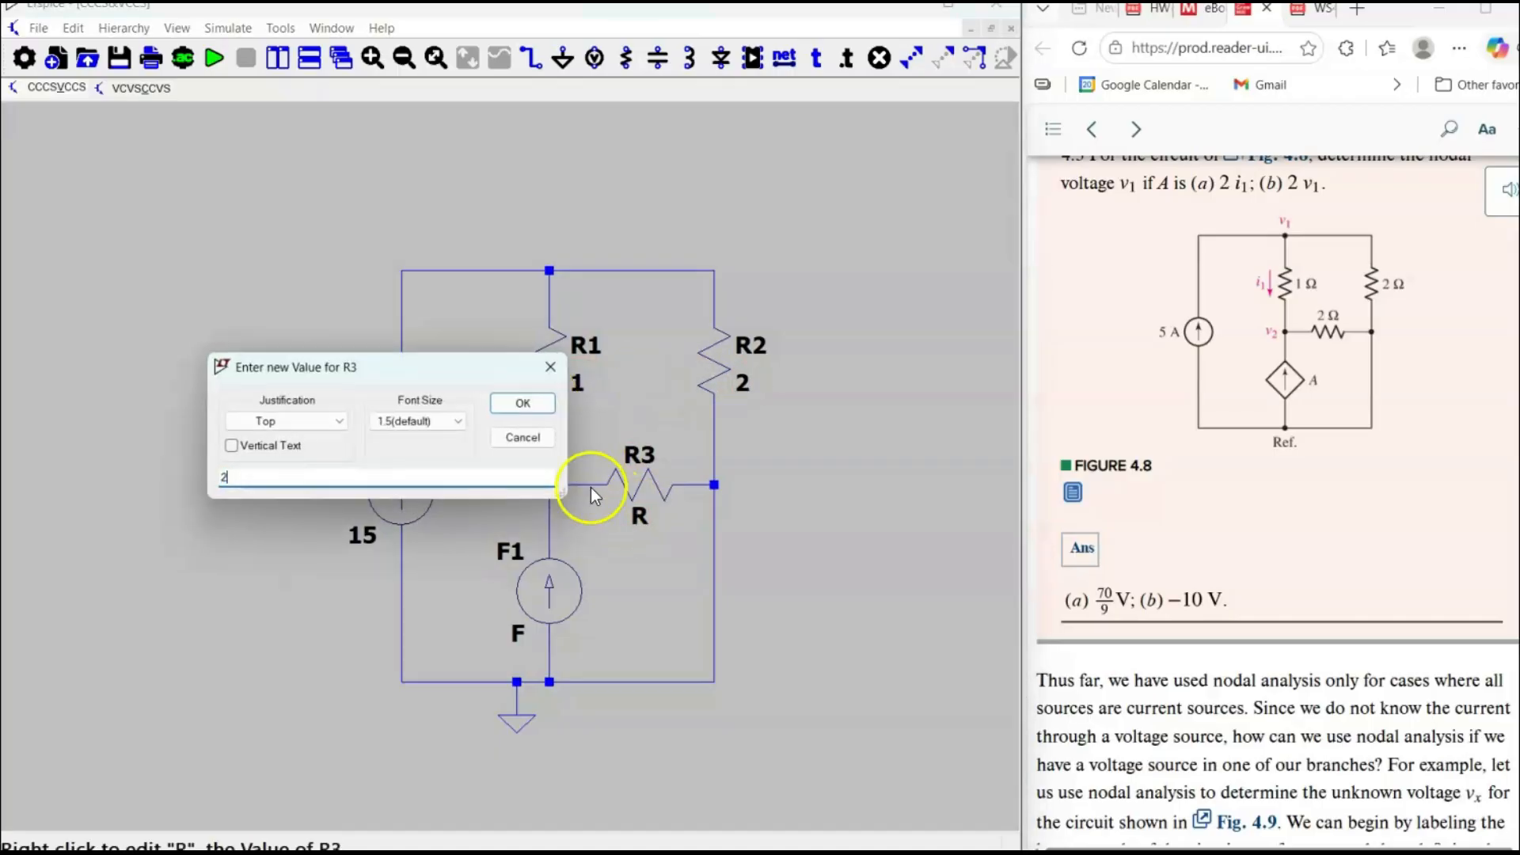
pyautogui.click(523, 403)
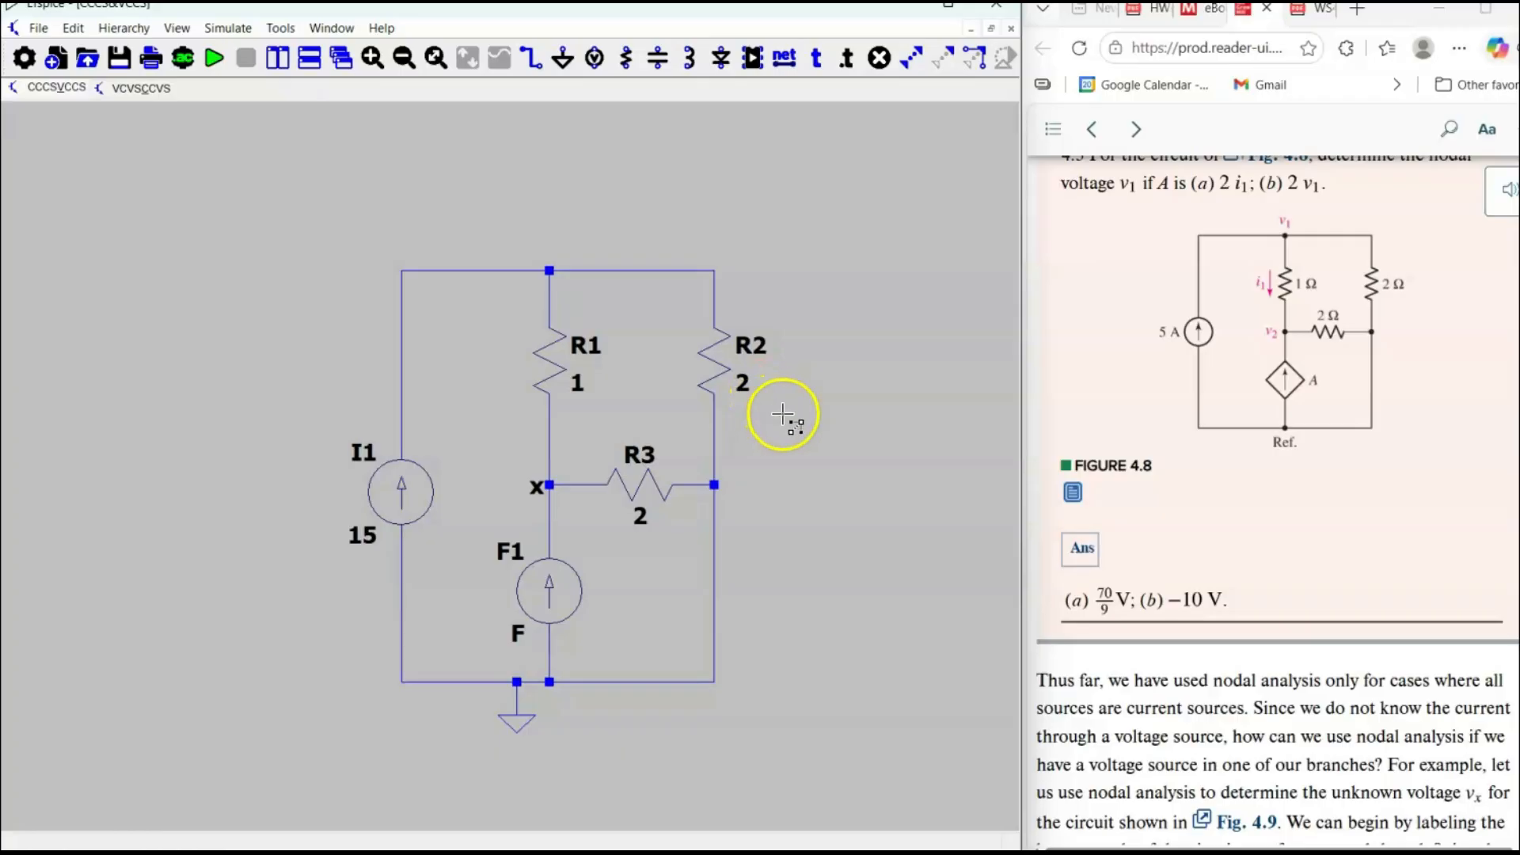
# Stretch the upper part of the circuit with R1 and R2 upward to make room between R1 and node x.
pyautogui.moveTo(796, 414); pyautogui.dragTo(341, 262)
pyautogui.moveTo(568, 342); pyautogui.dragTo(567, 212)
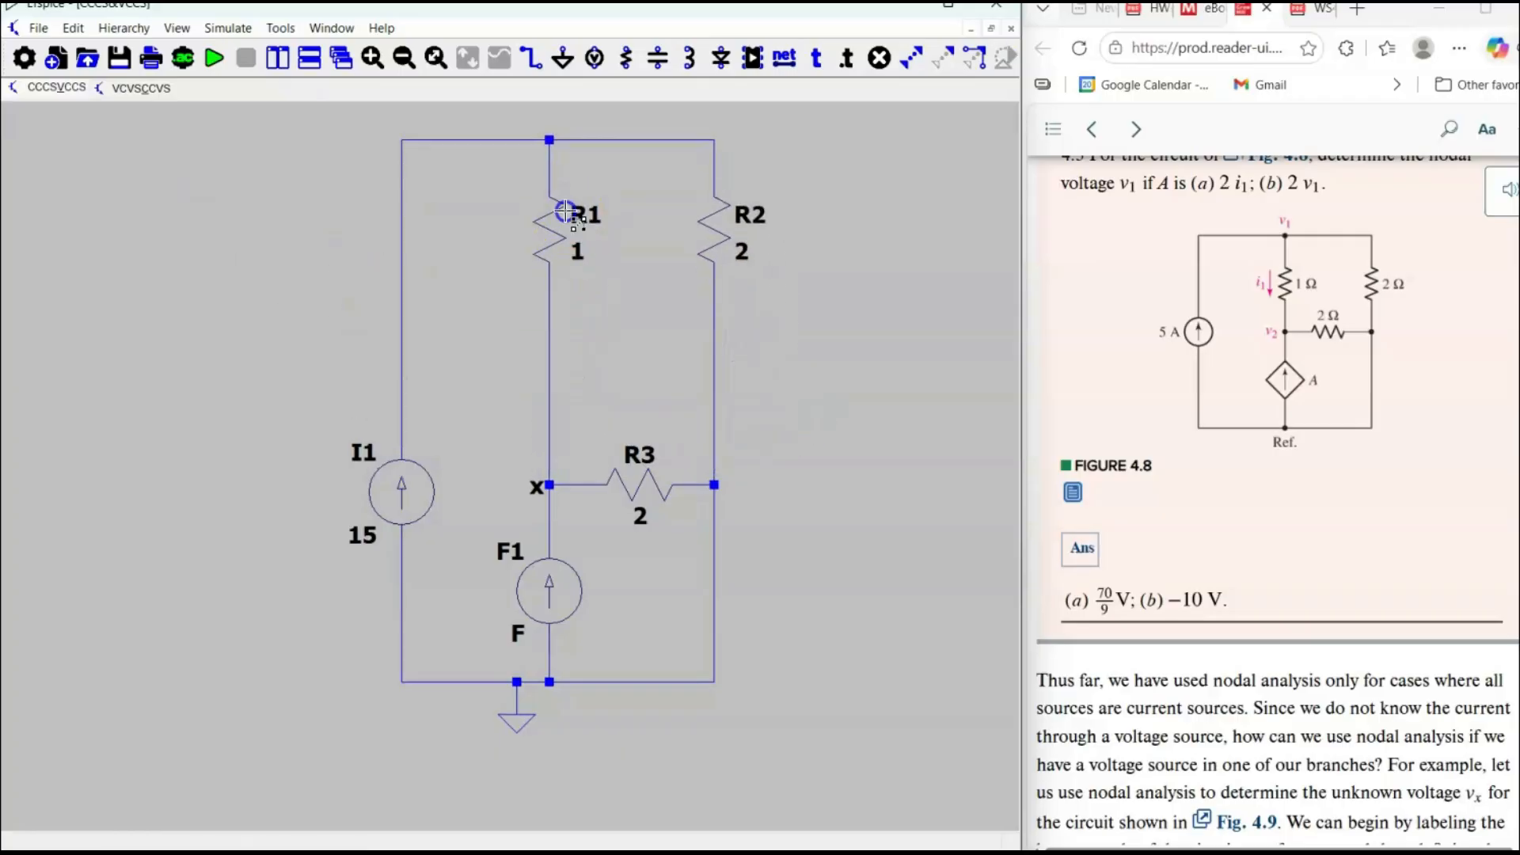
pyautogui.rightClick(308, 272)
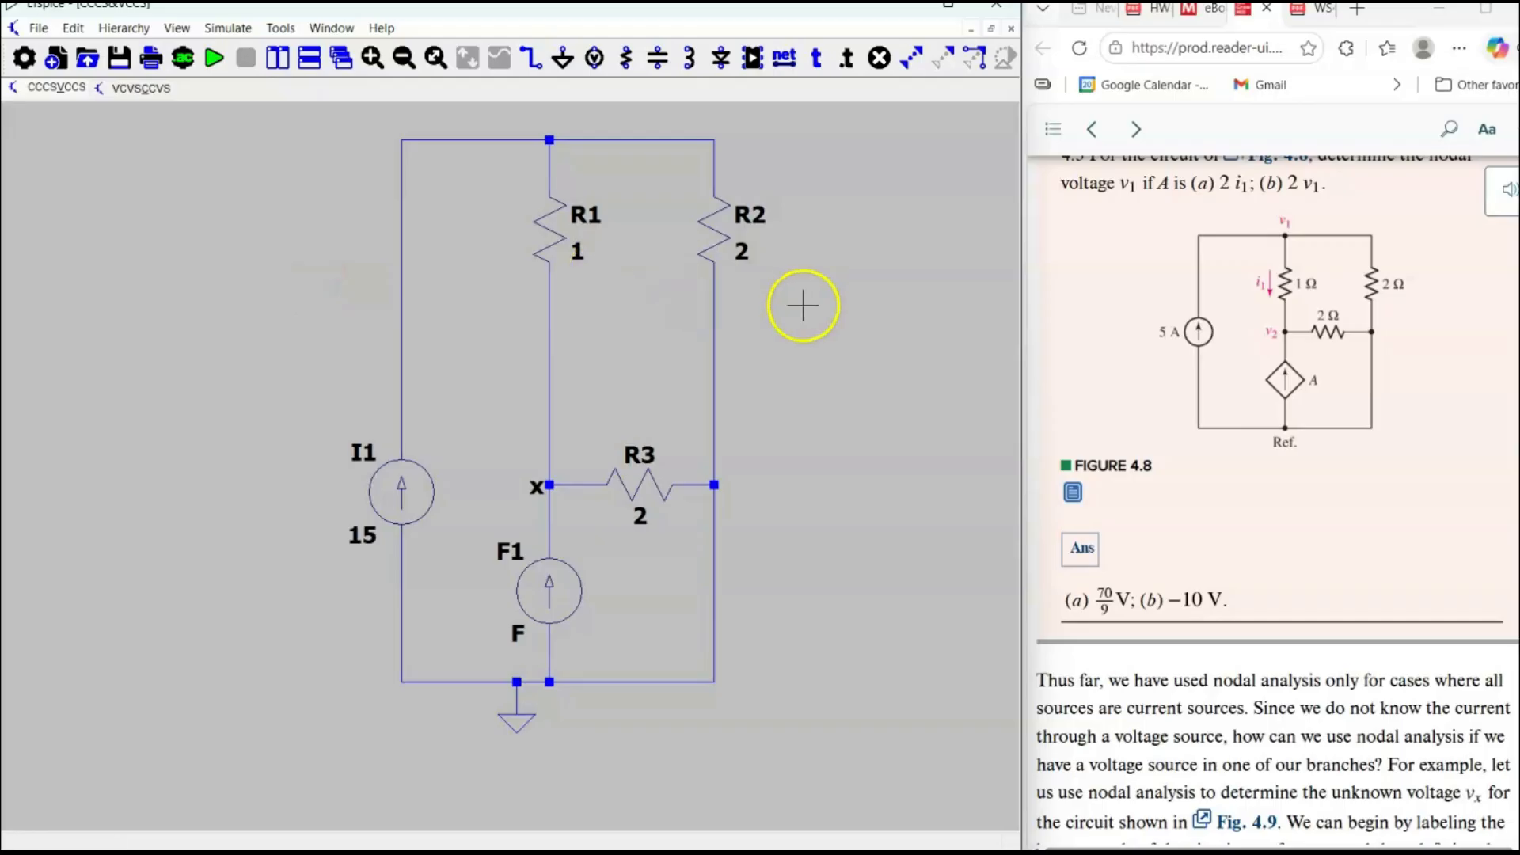
# Insert a voltage source in series between R1 and node x, positive side up, and set its value to 0.
pyautogui.click(1200, 315)
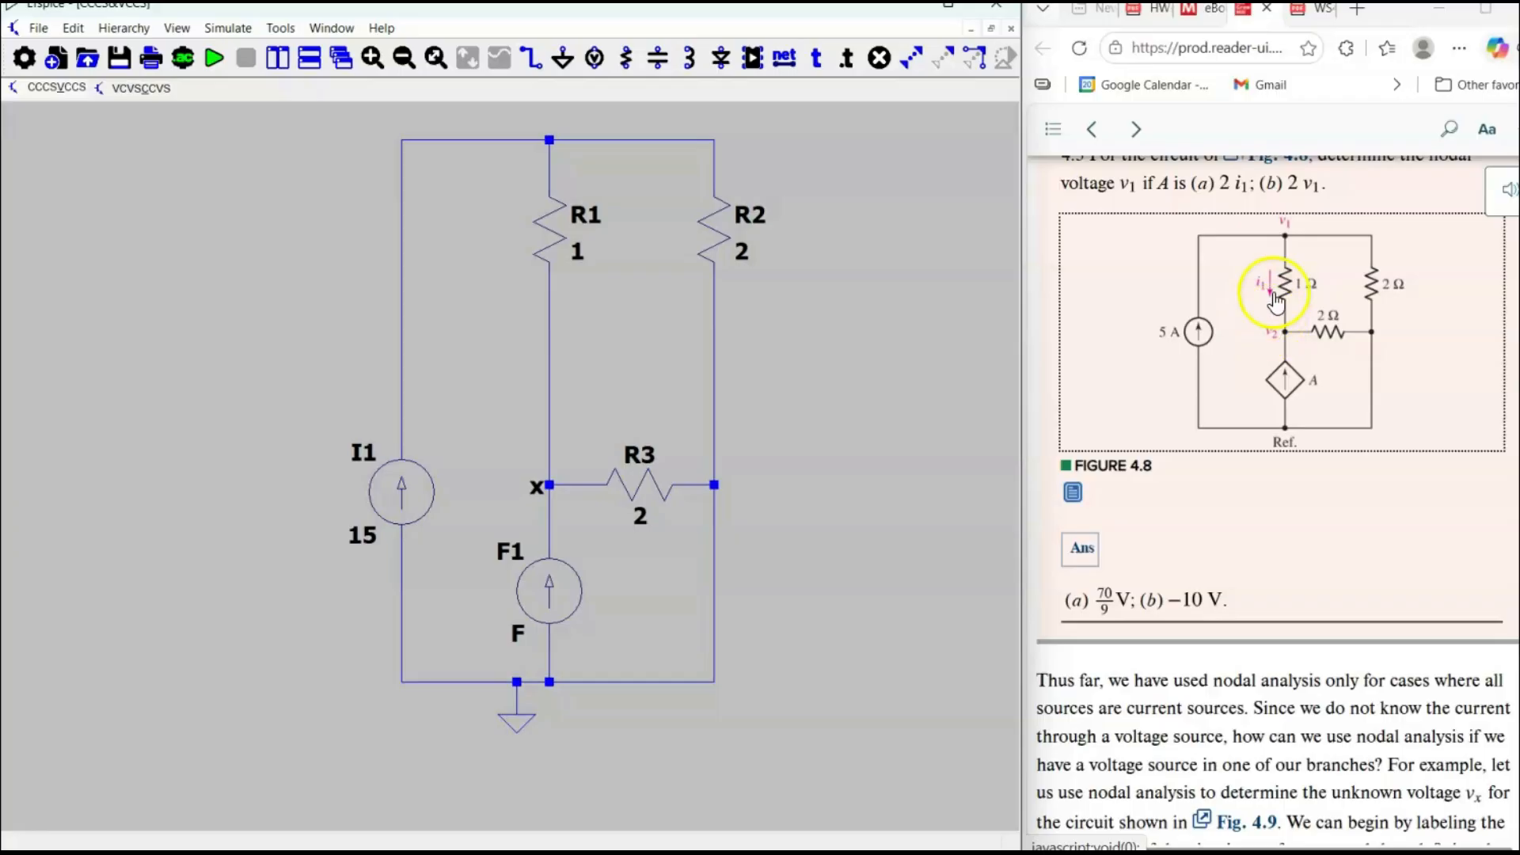
pyautogui.click(639, 346)
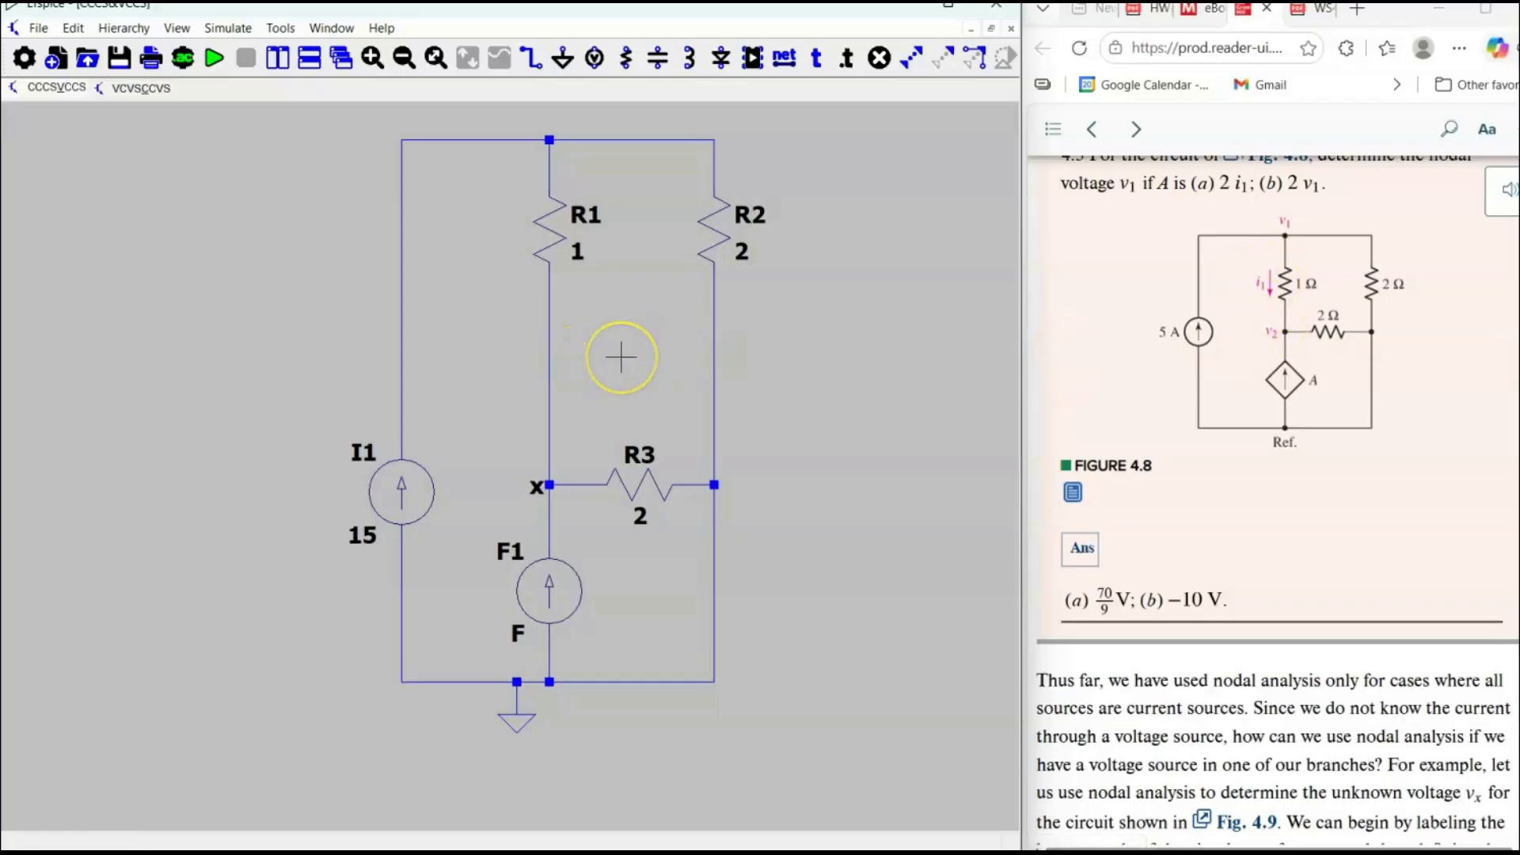
pyautogui.click(593, 58)
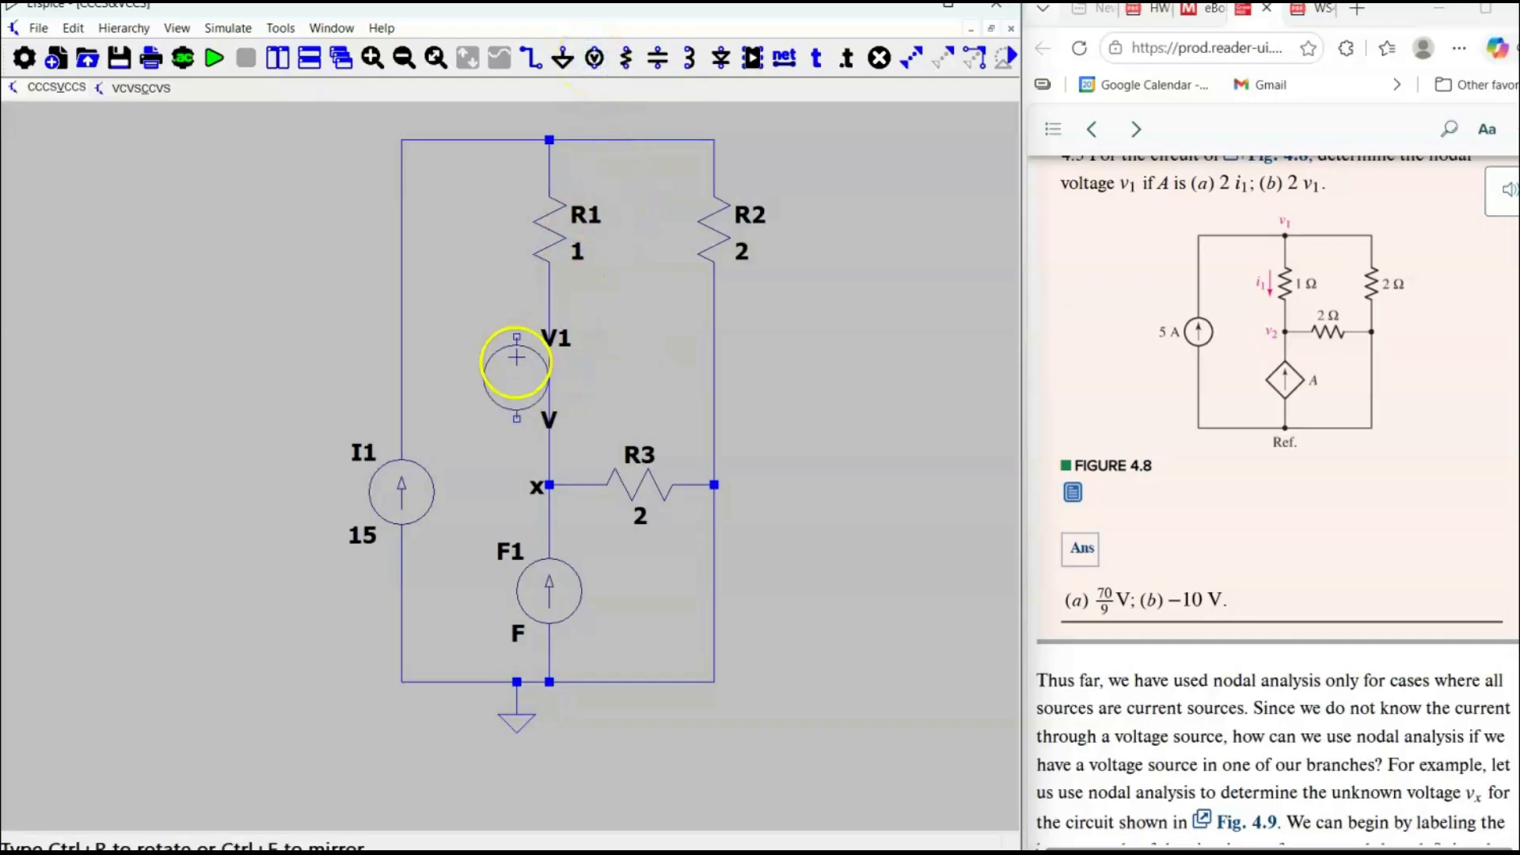
pyautogui.click(548, 347)
pyautogui.rightClick(485, 342)
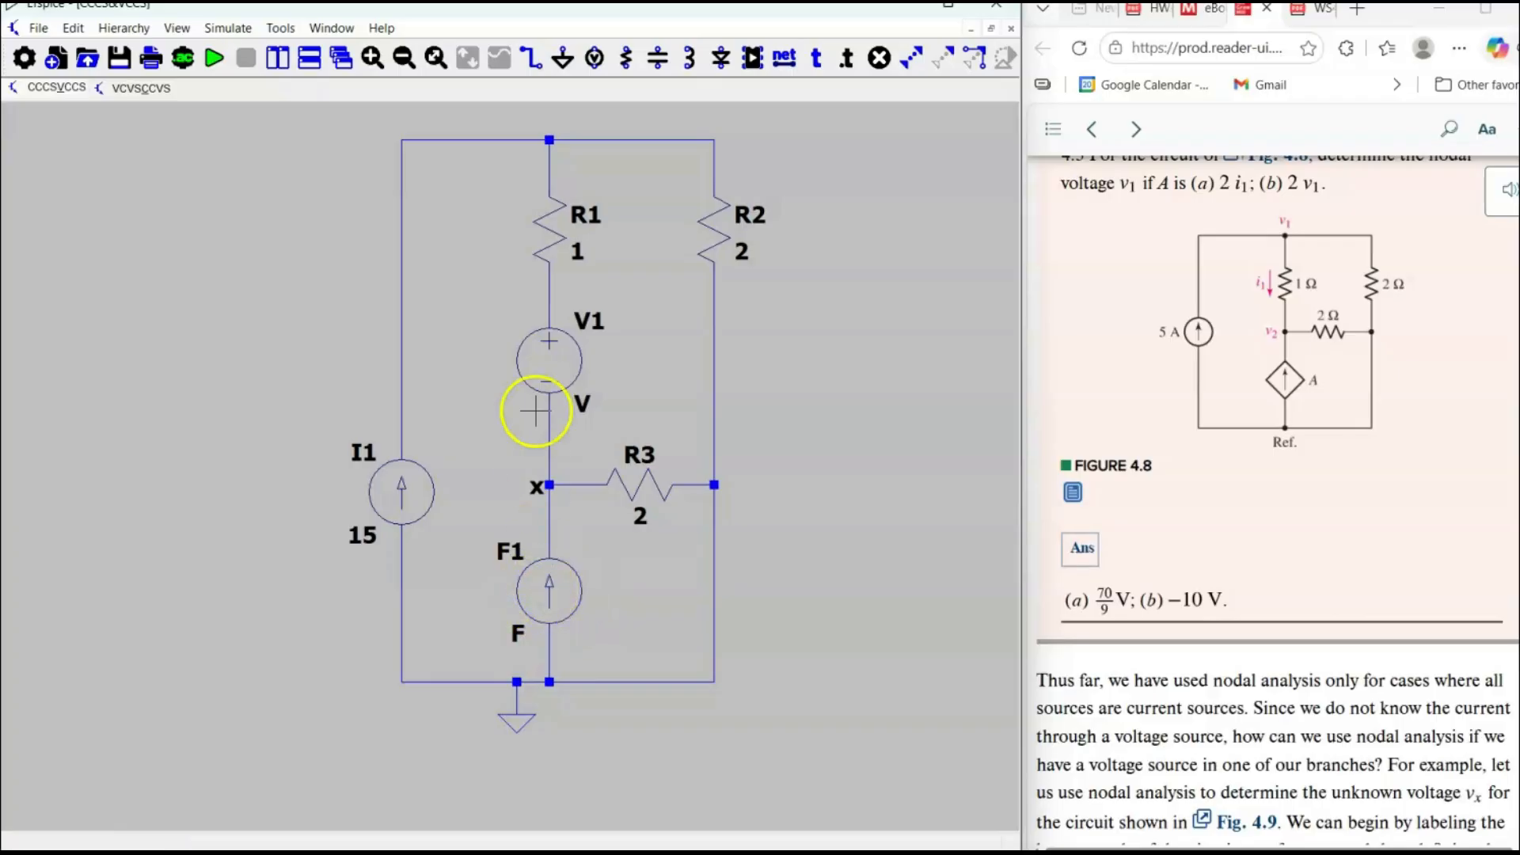
pyautogui.rightClick(584, 407)
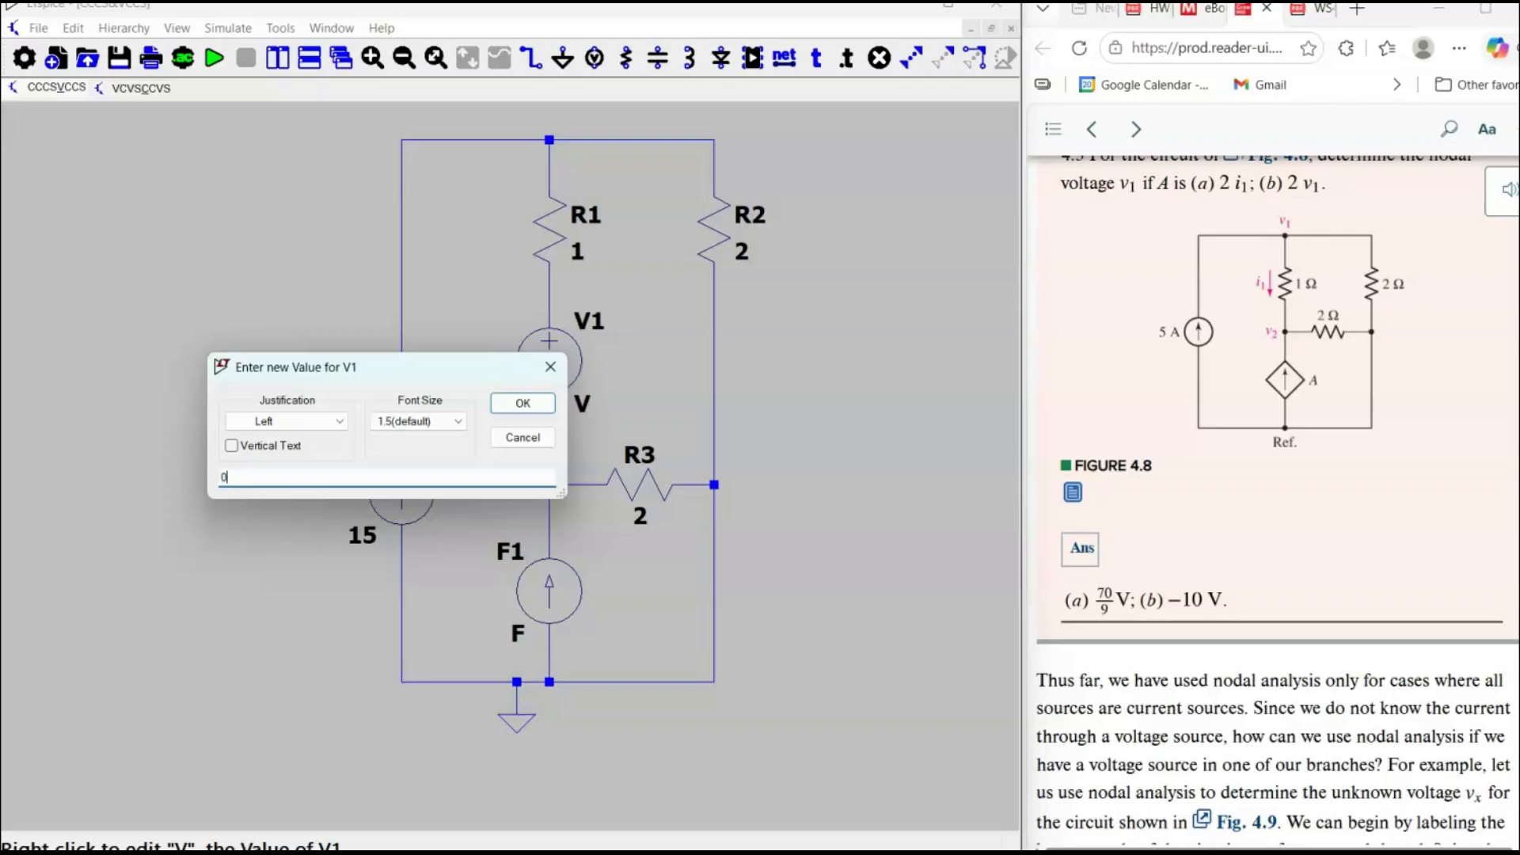
pyautogui.click(524, 401)
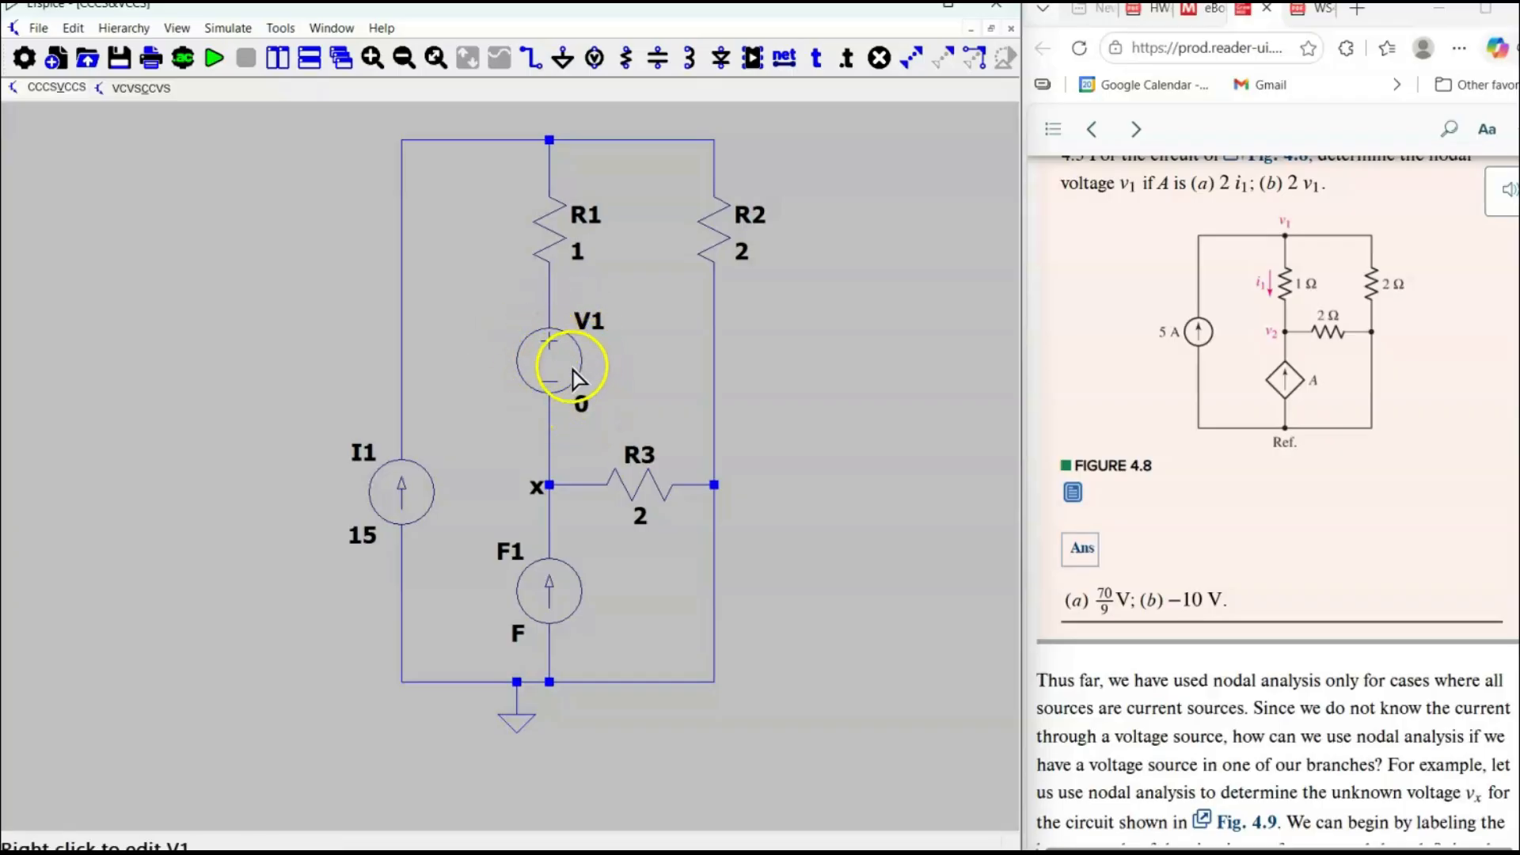
# Set the value of the dependent source F1 to "V1 2".
pyautogui.rightClick(519, 633)
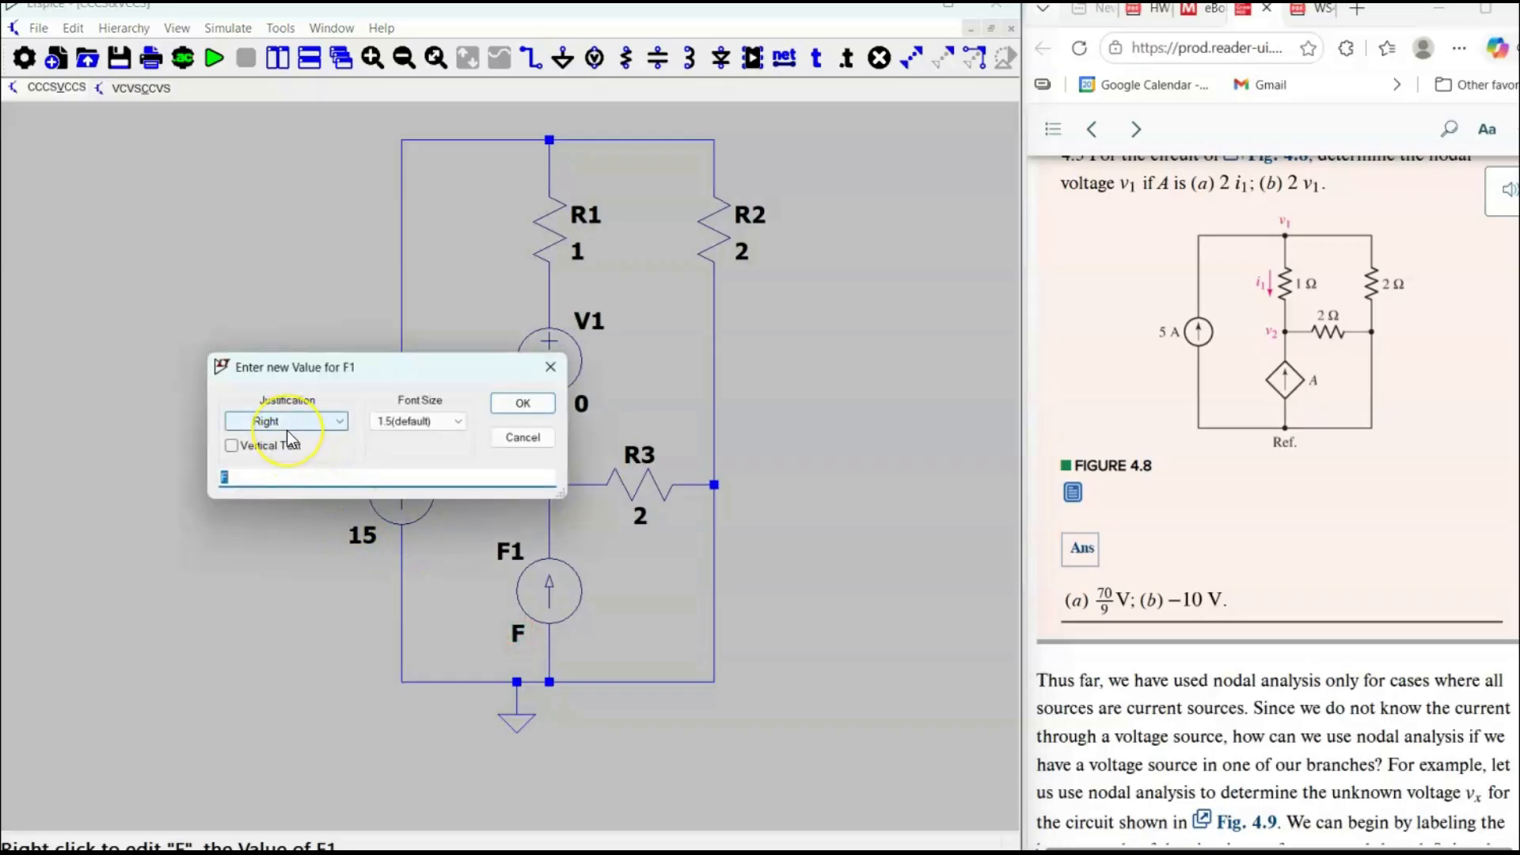
pyautogui.moveTo(401, 373); pyautogui.dragTo(325, 386)
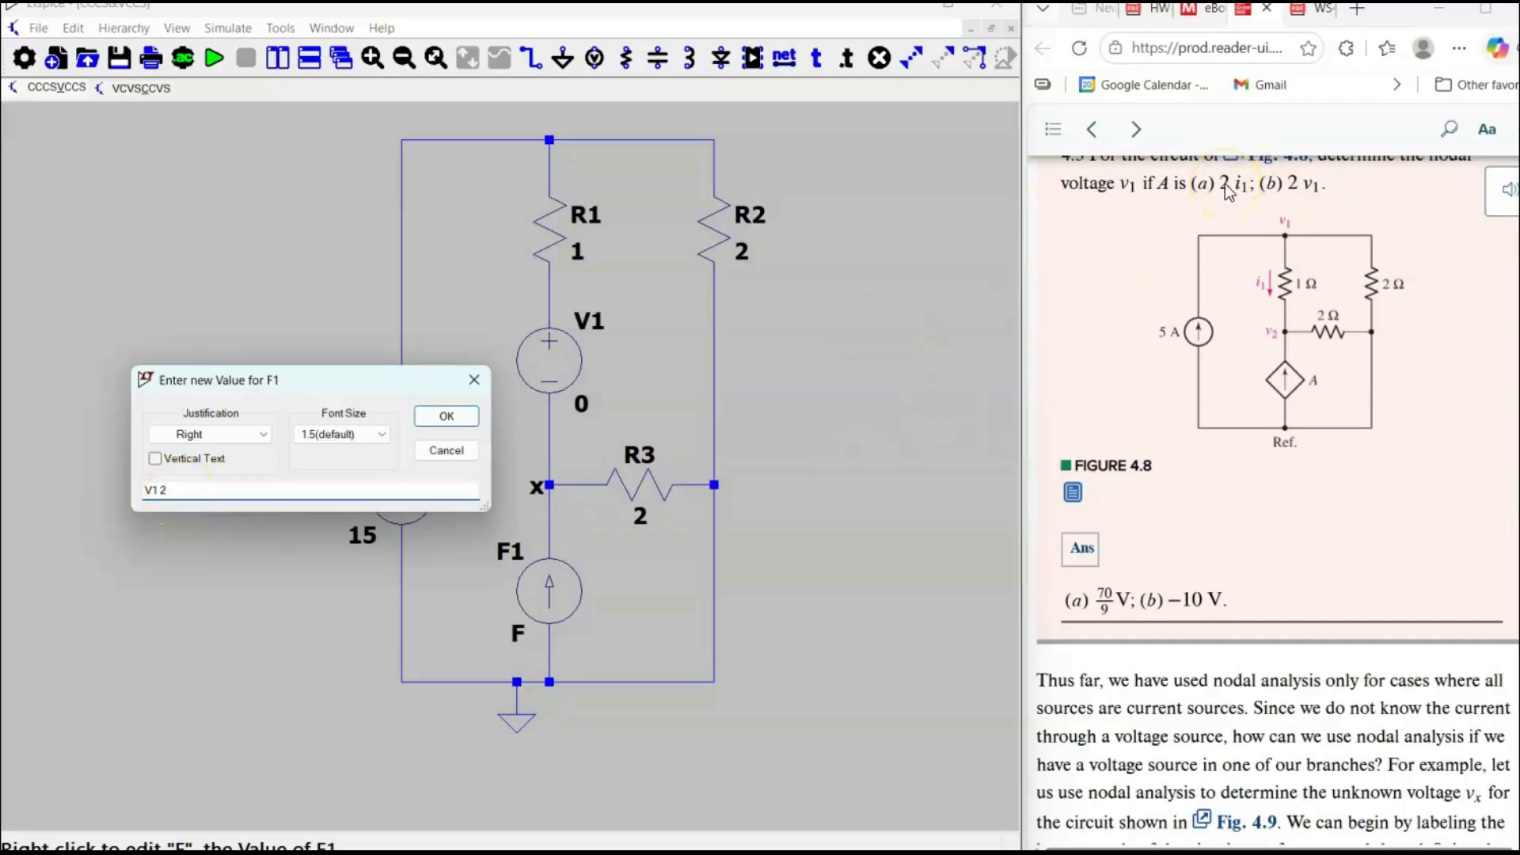
pyautogui.click(445, 414)
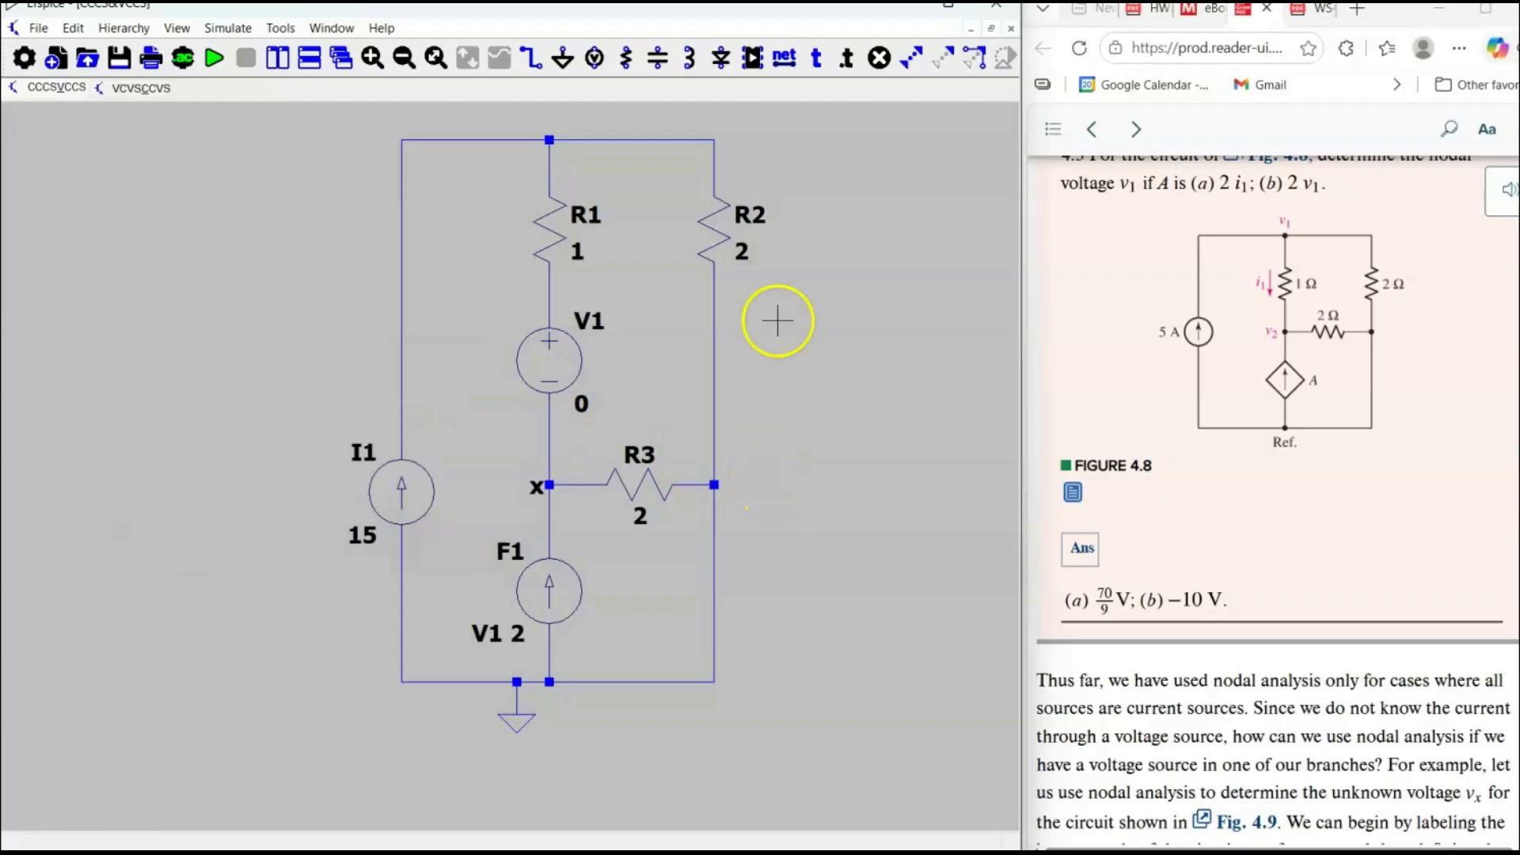
# Run a DC operating point (.op) simulation of the circuit, review the results and close them.
pyautogui.click(214, 57)
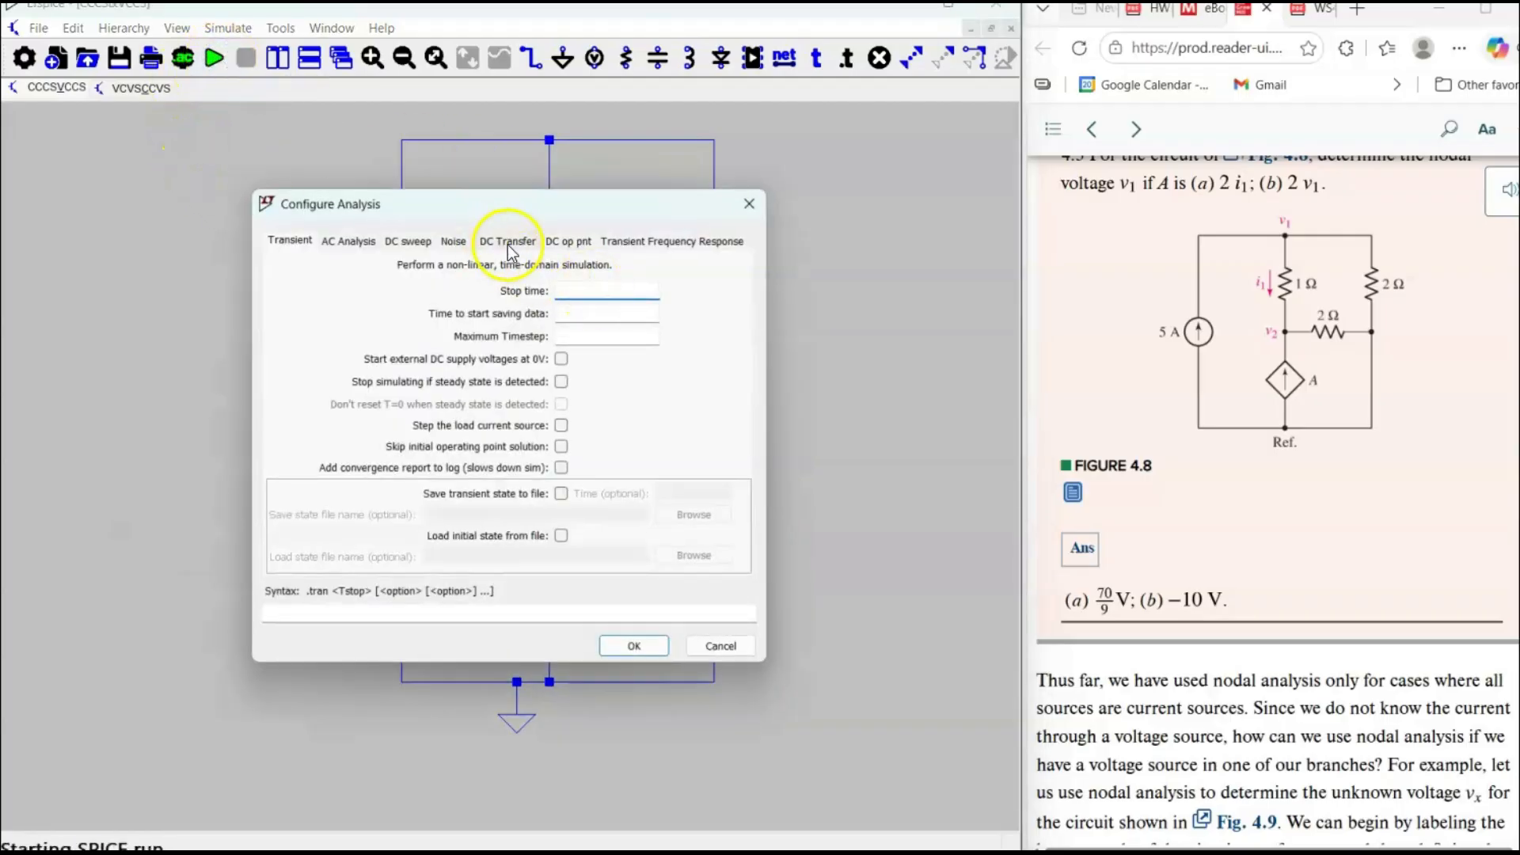
pyautogui.click(506, 242)
pyautogui.click(564, 240)
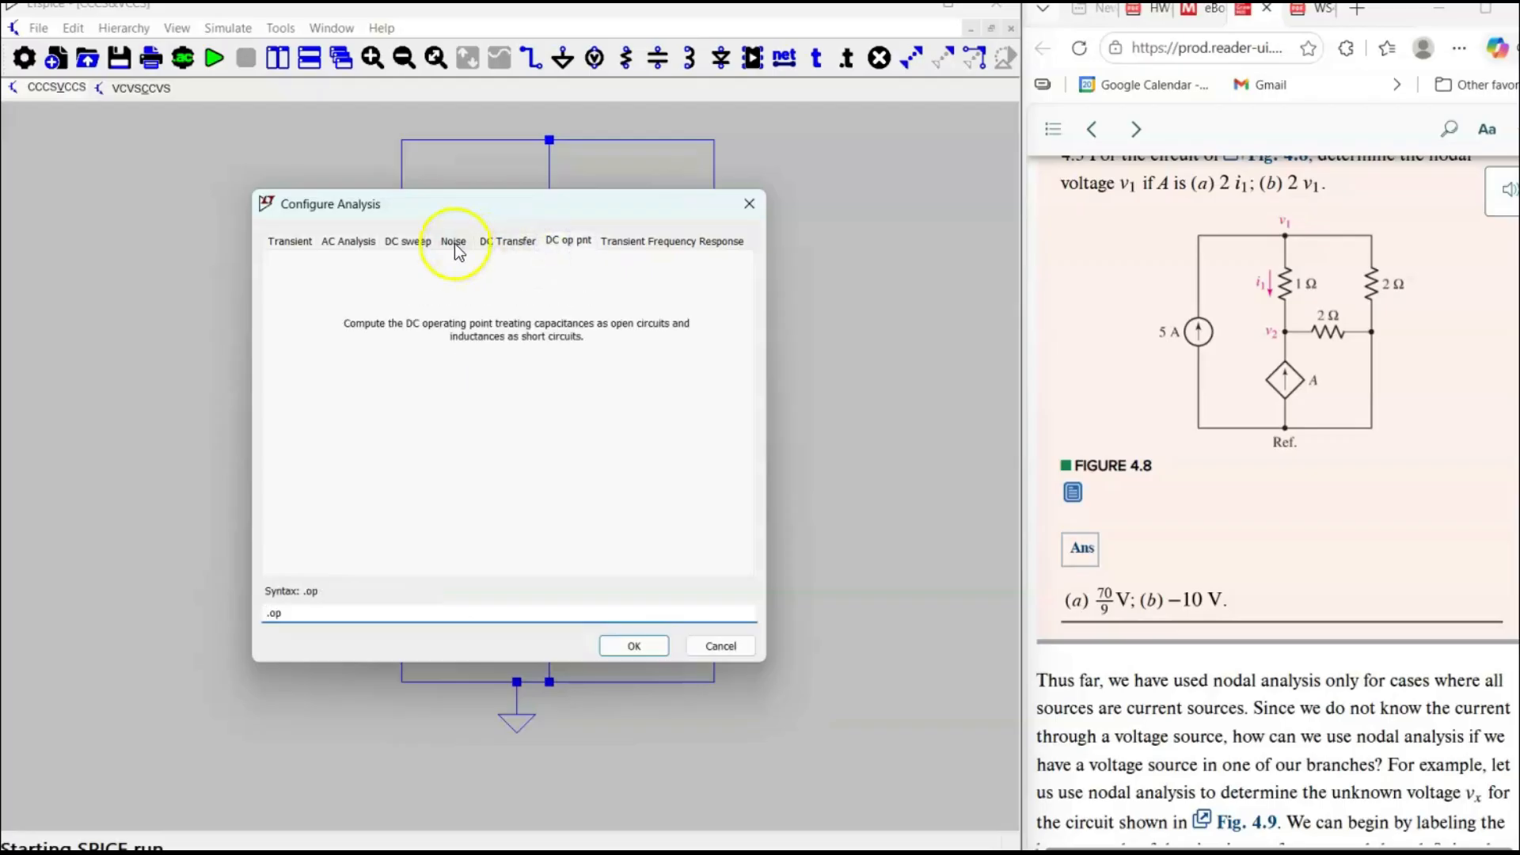
pyautogui.click(455, 243)
pyautogui.click(553, 242)
pyautogui.click(634, 646)
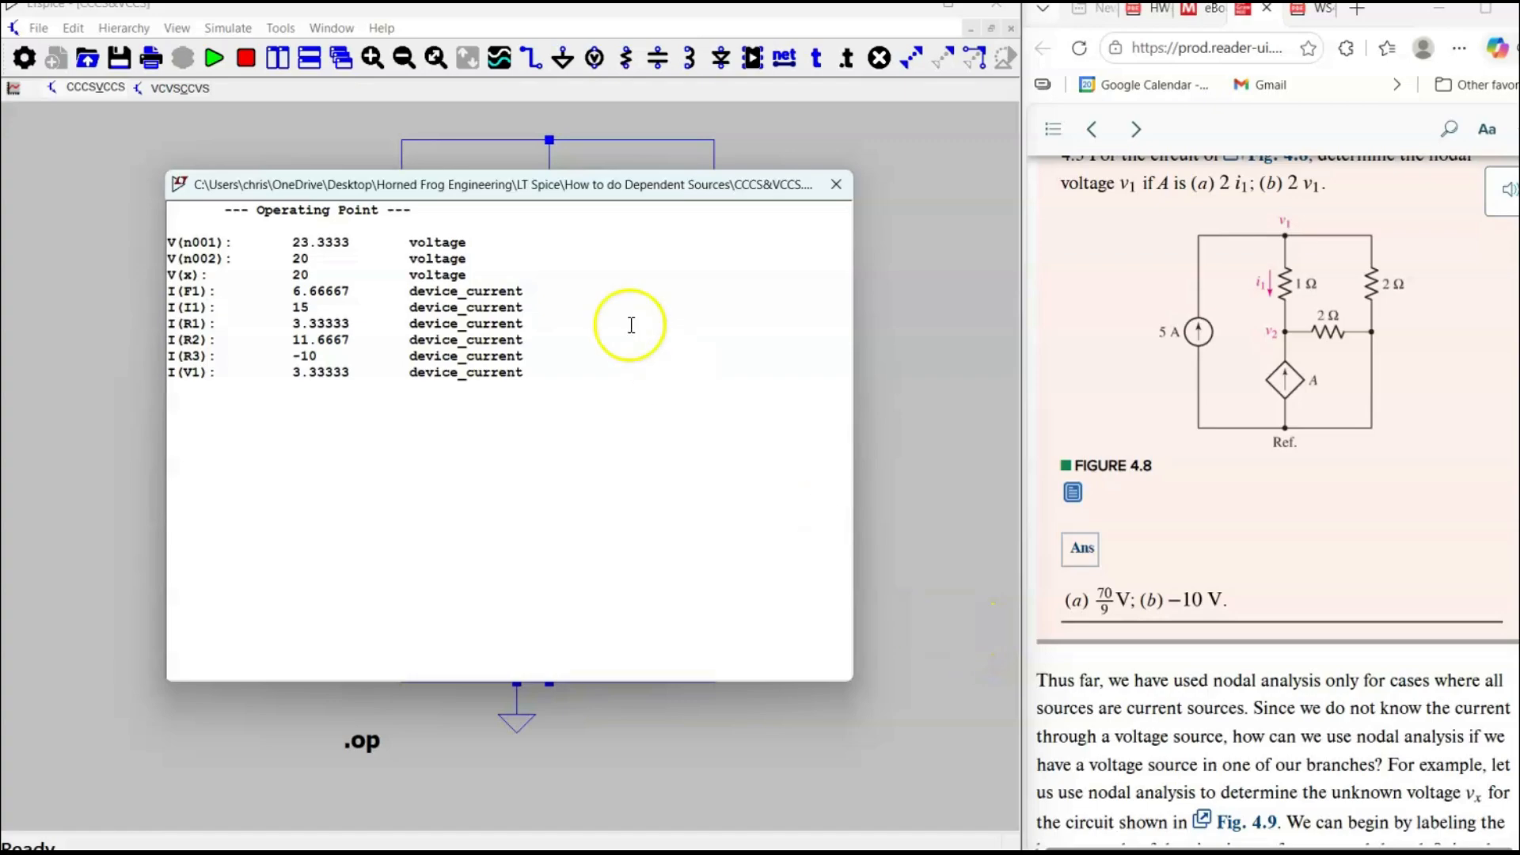
pyautogui.click(1171, 329)
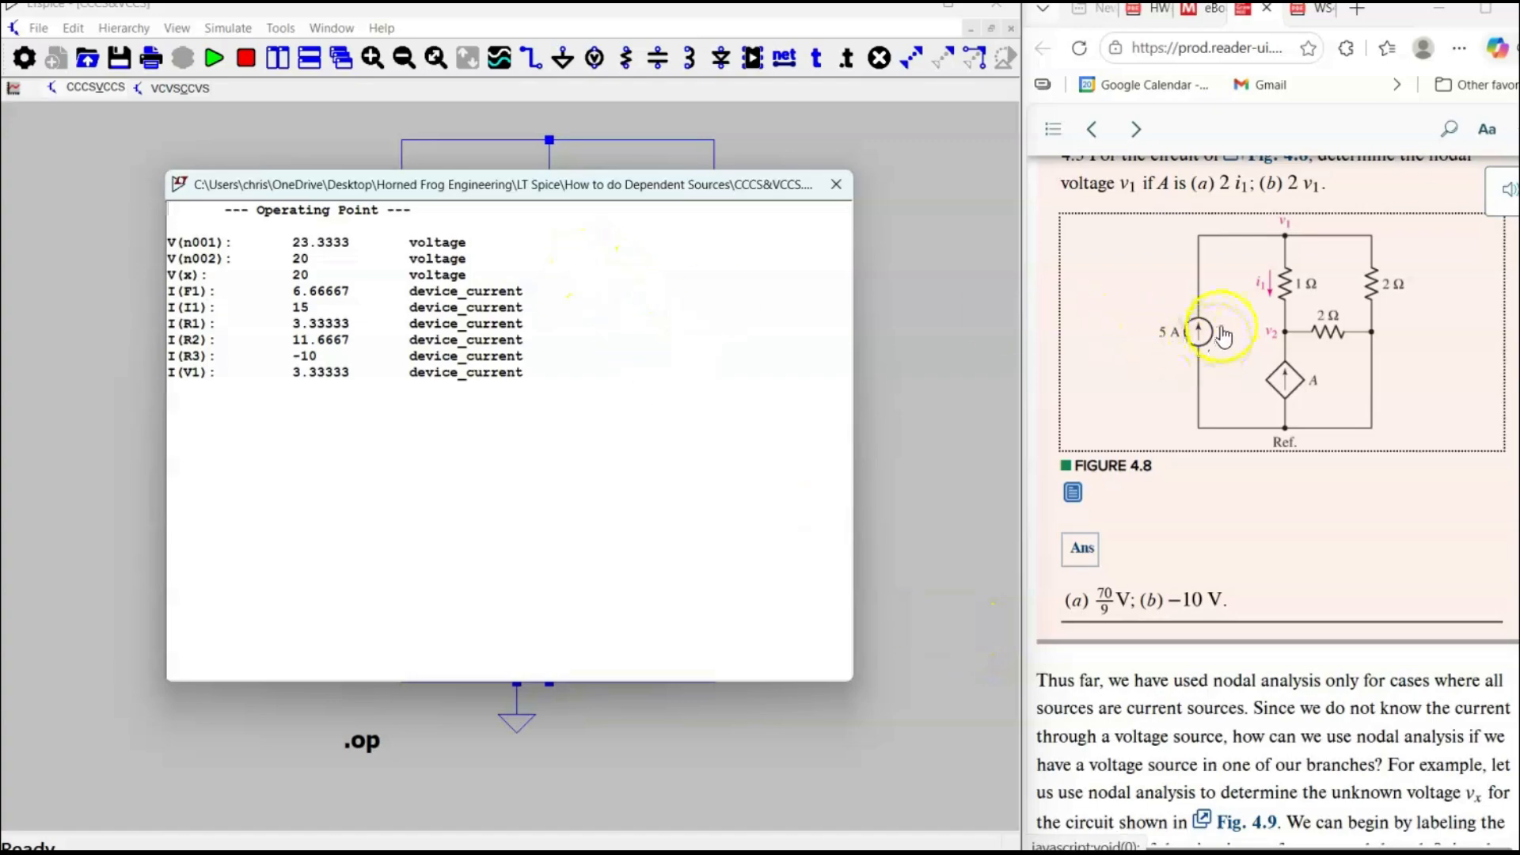
pyautogui.click(836, 184)
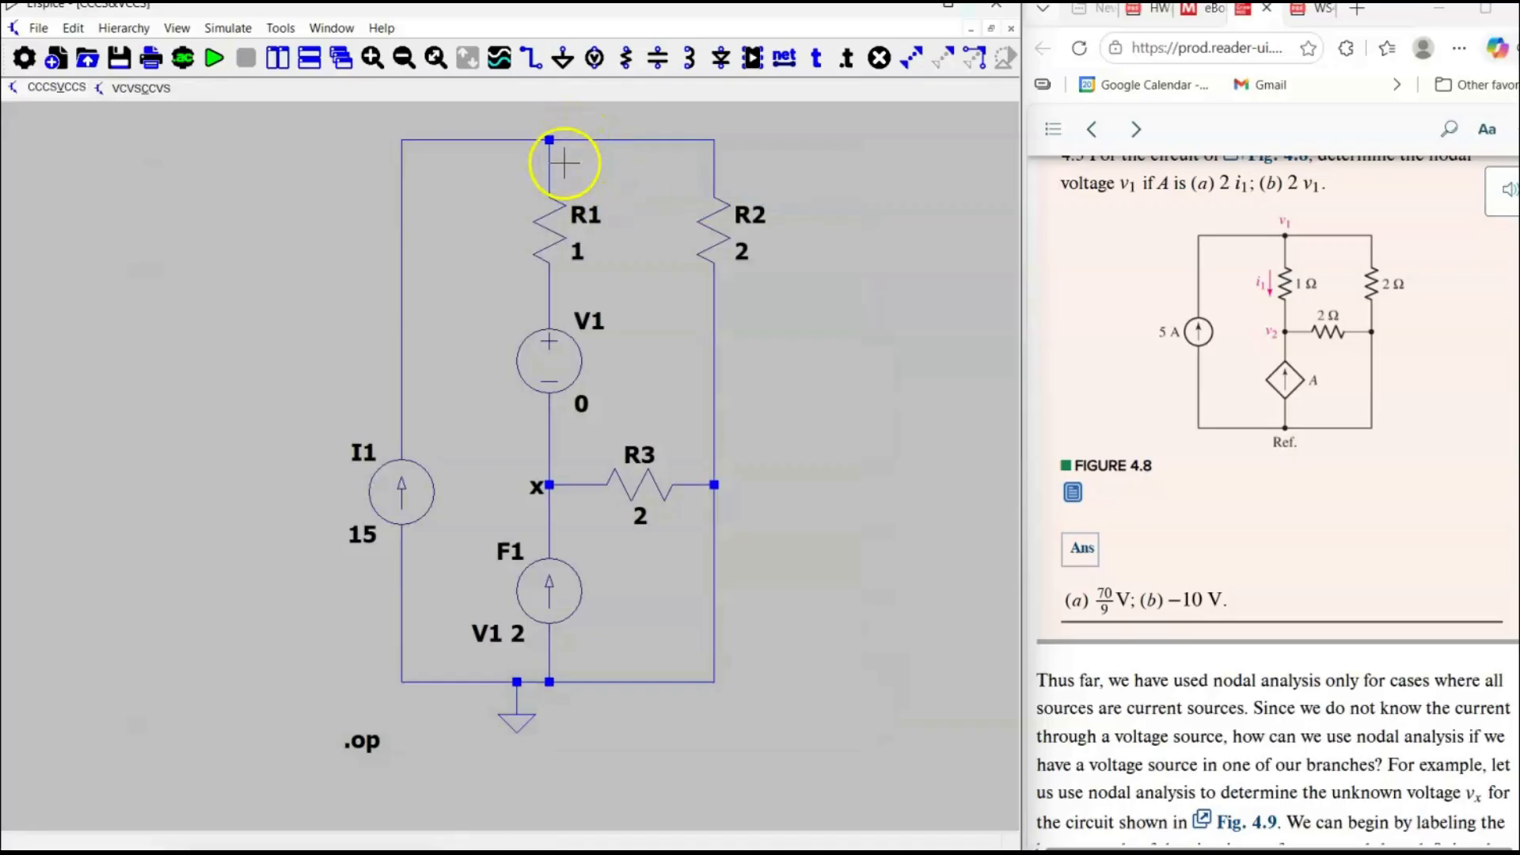
# Label the node at the top of R1 as v1.
pyautogui.press('n')
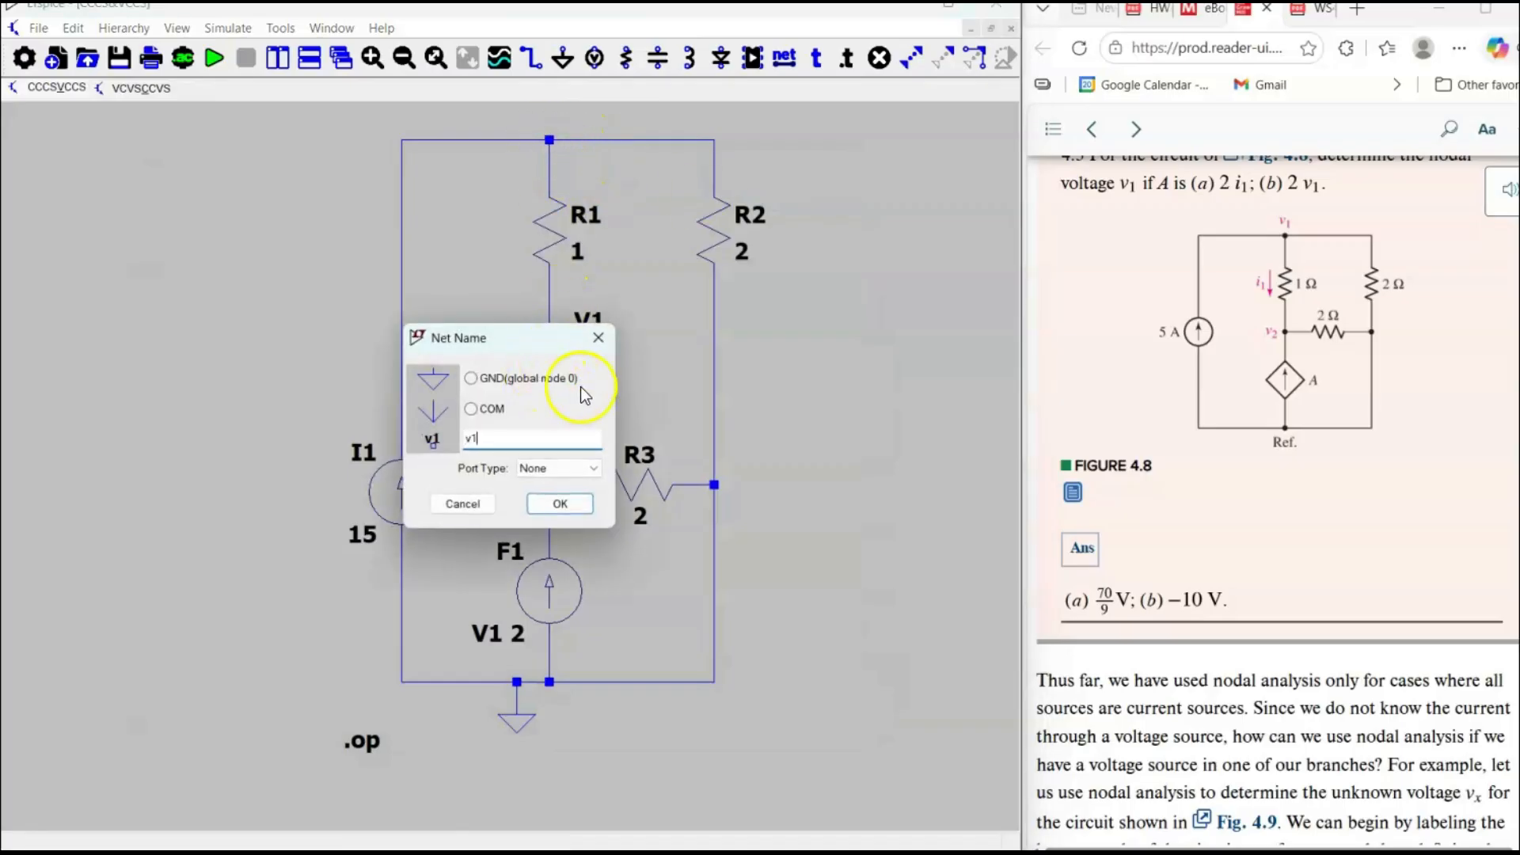
pyautogui.click(561, 504)
pyautogui.click(552, 262)
pyautogui.rightClick(778, 367)
pyautogui.moveTo(806, 550); pyautogui.dragTo(779, 436)
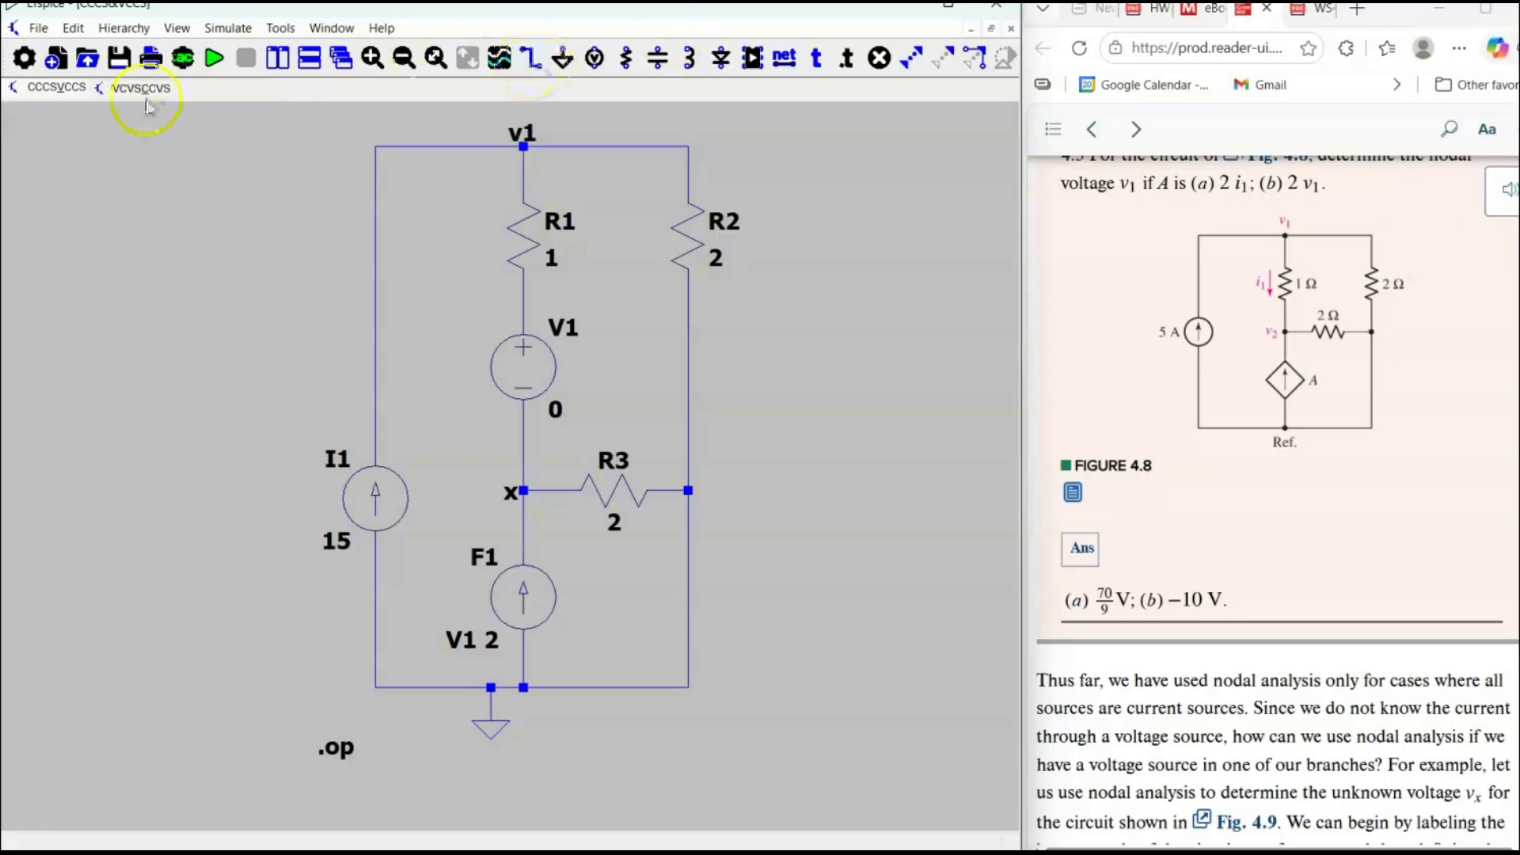
# Set the current source I1 to 5, run the DC operating point simulation and close its results.
pyautogui.click(214, 58)
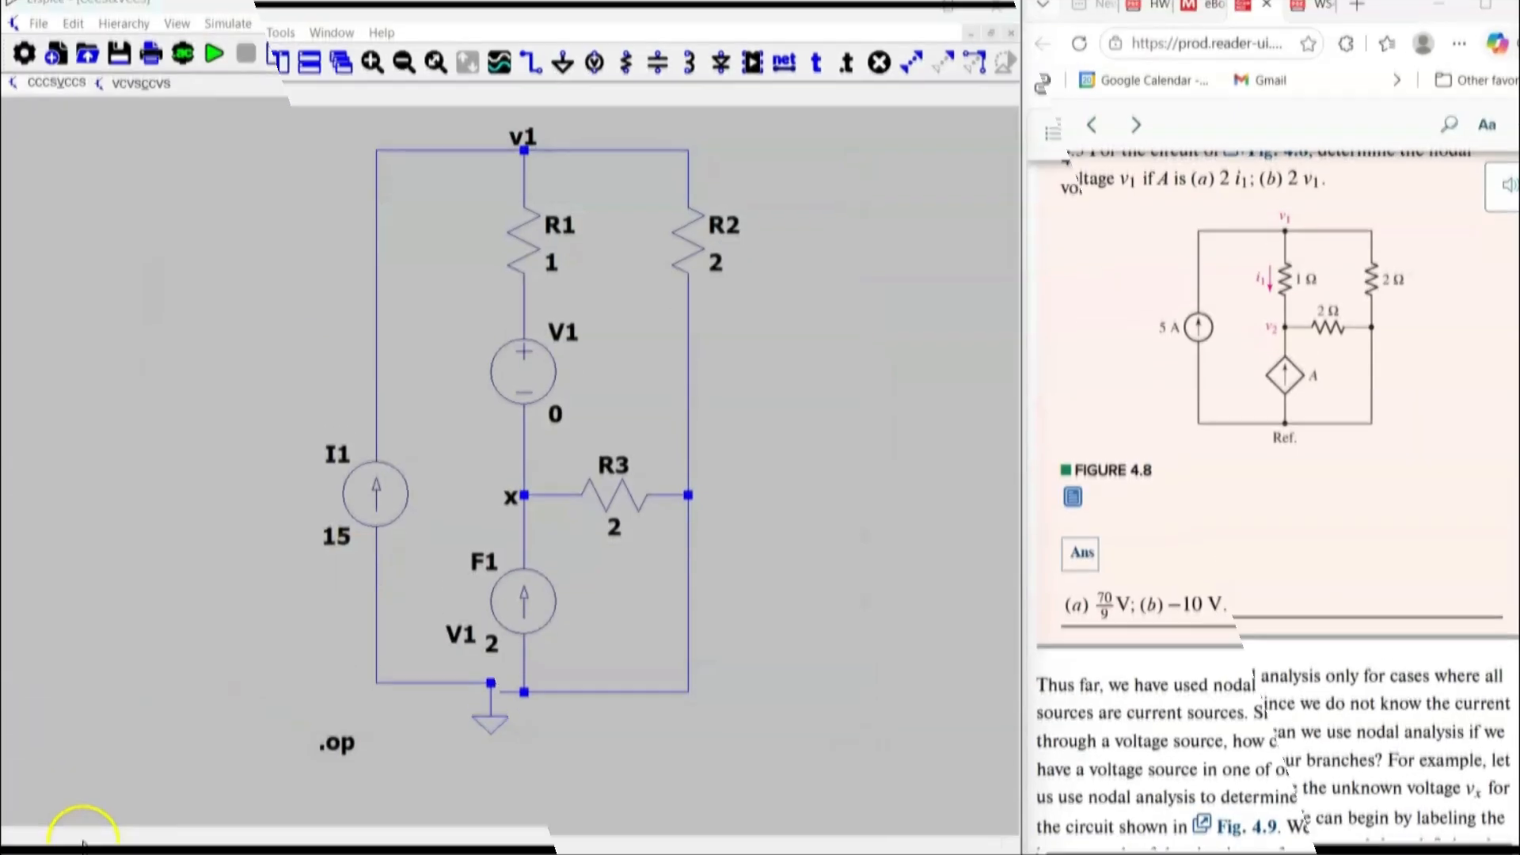
pyautogui.rightClick(337, 551)
pyautogui.write('5')
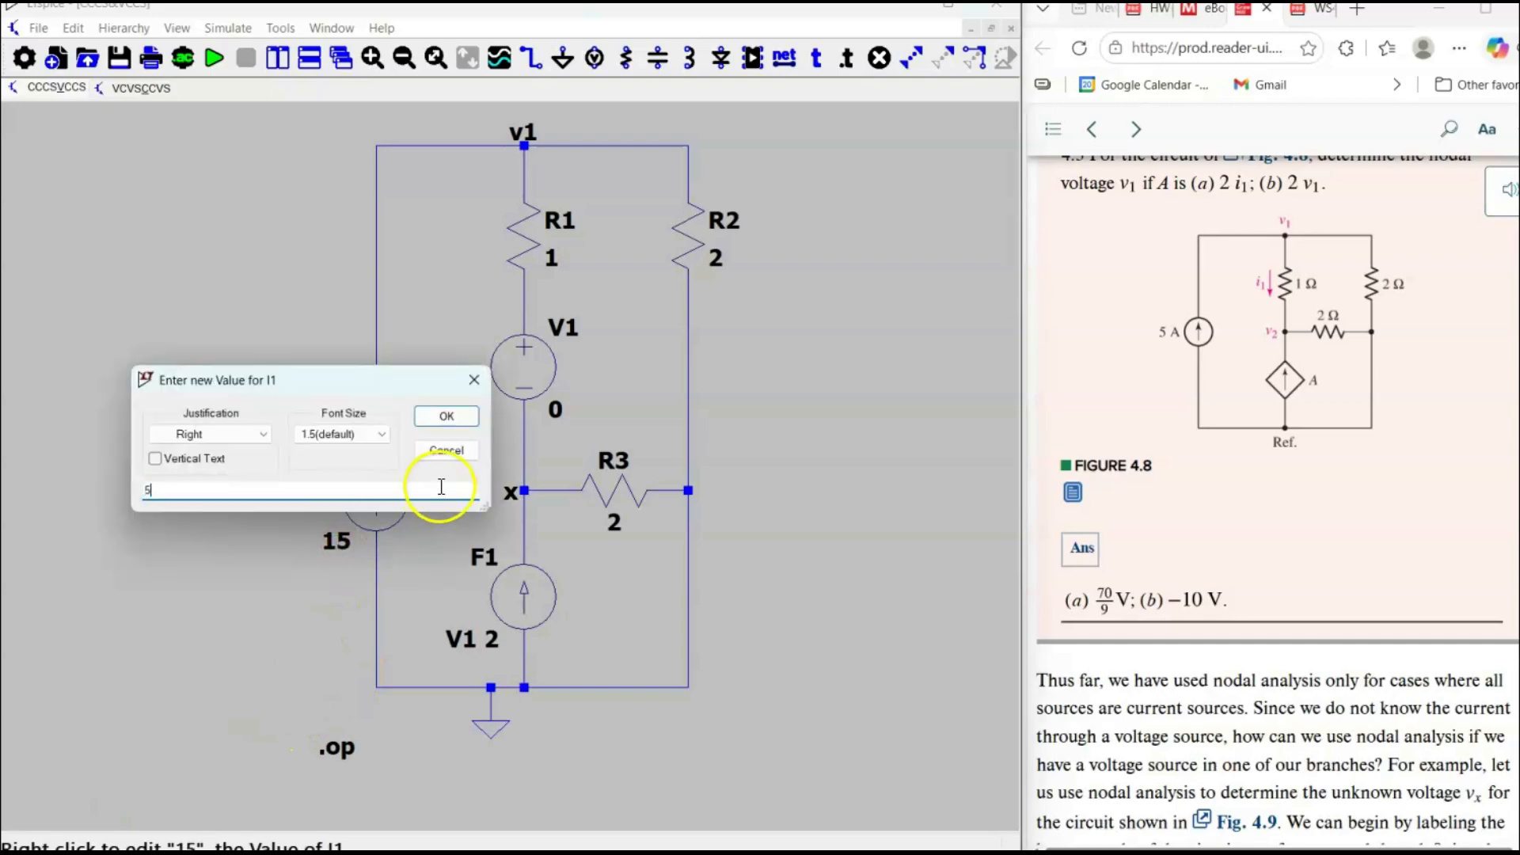
pyautogui.click(451, 418)
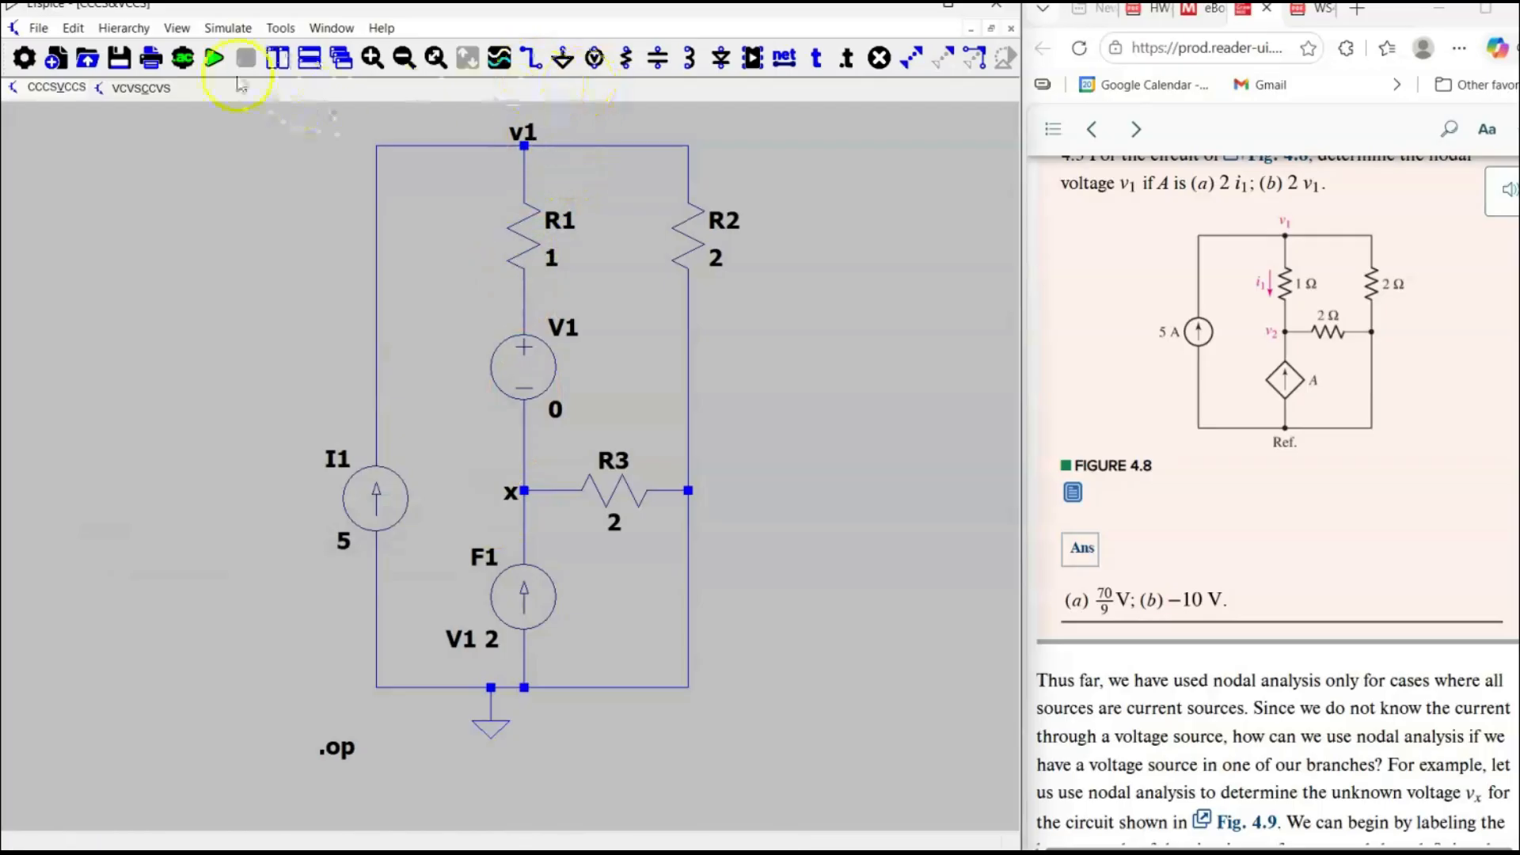
pyautogui.click(213, 58)
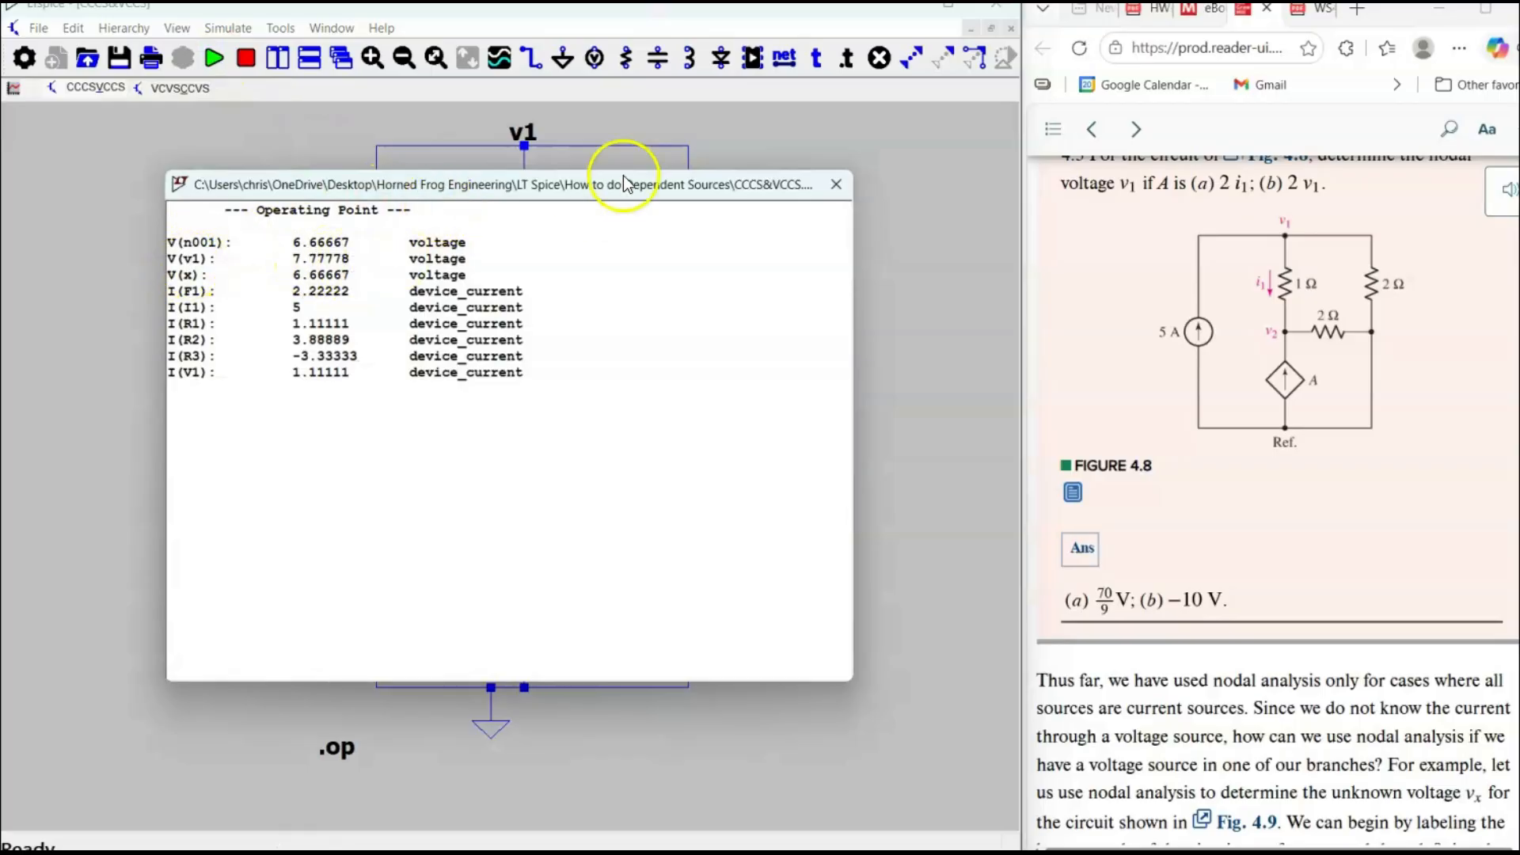
pyautogui.click(835, 187)
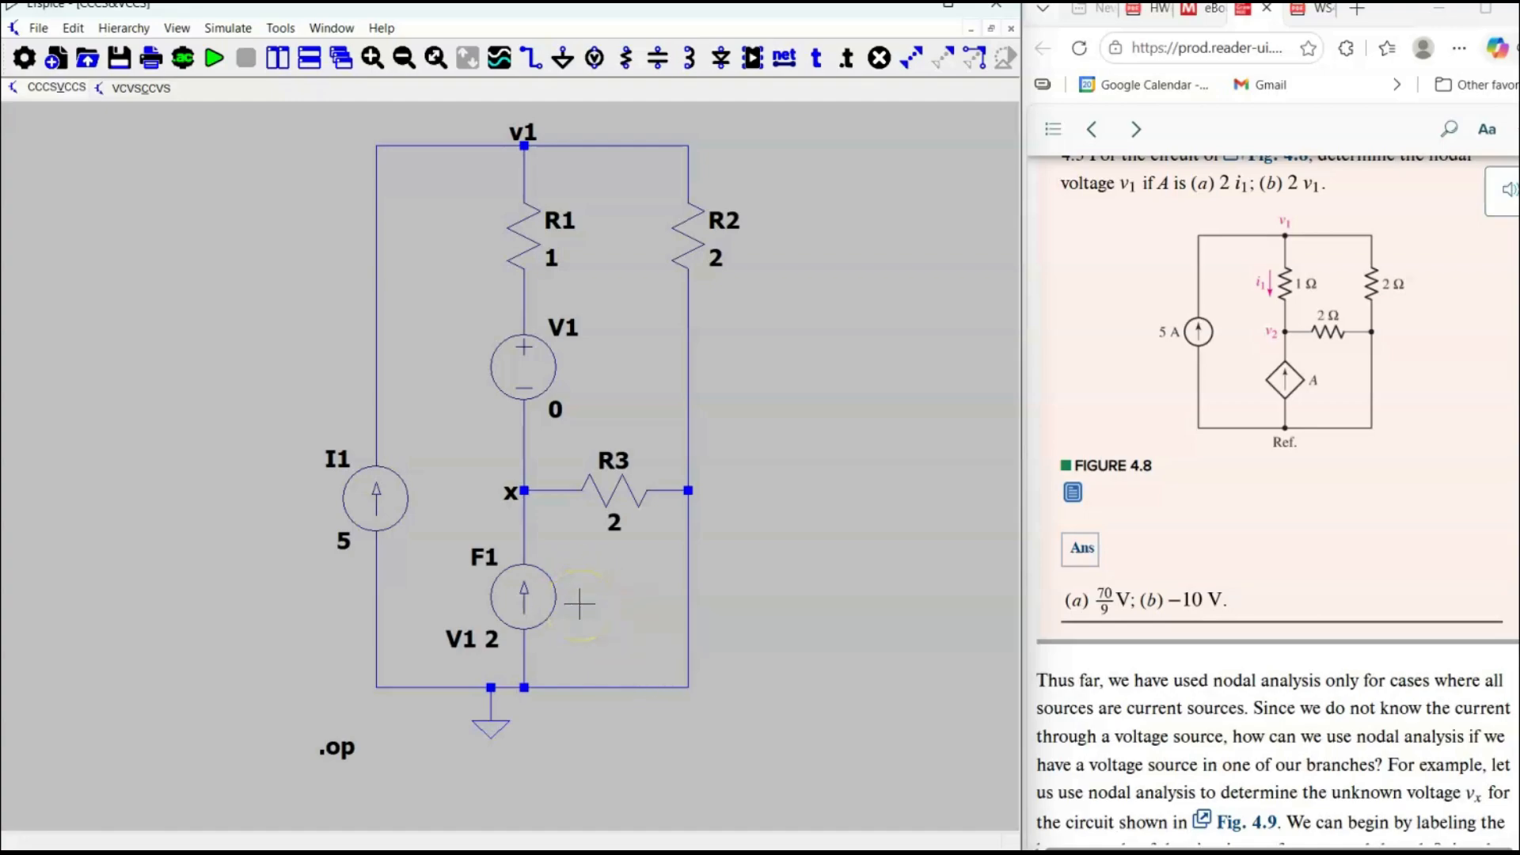
# Delete the dependent current source F1 below node x.
pyautogui.moveTo(556, 614)
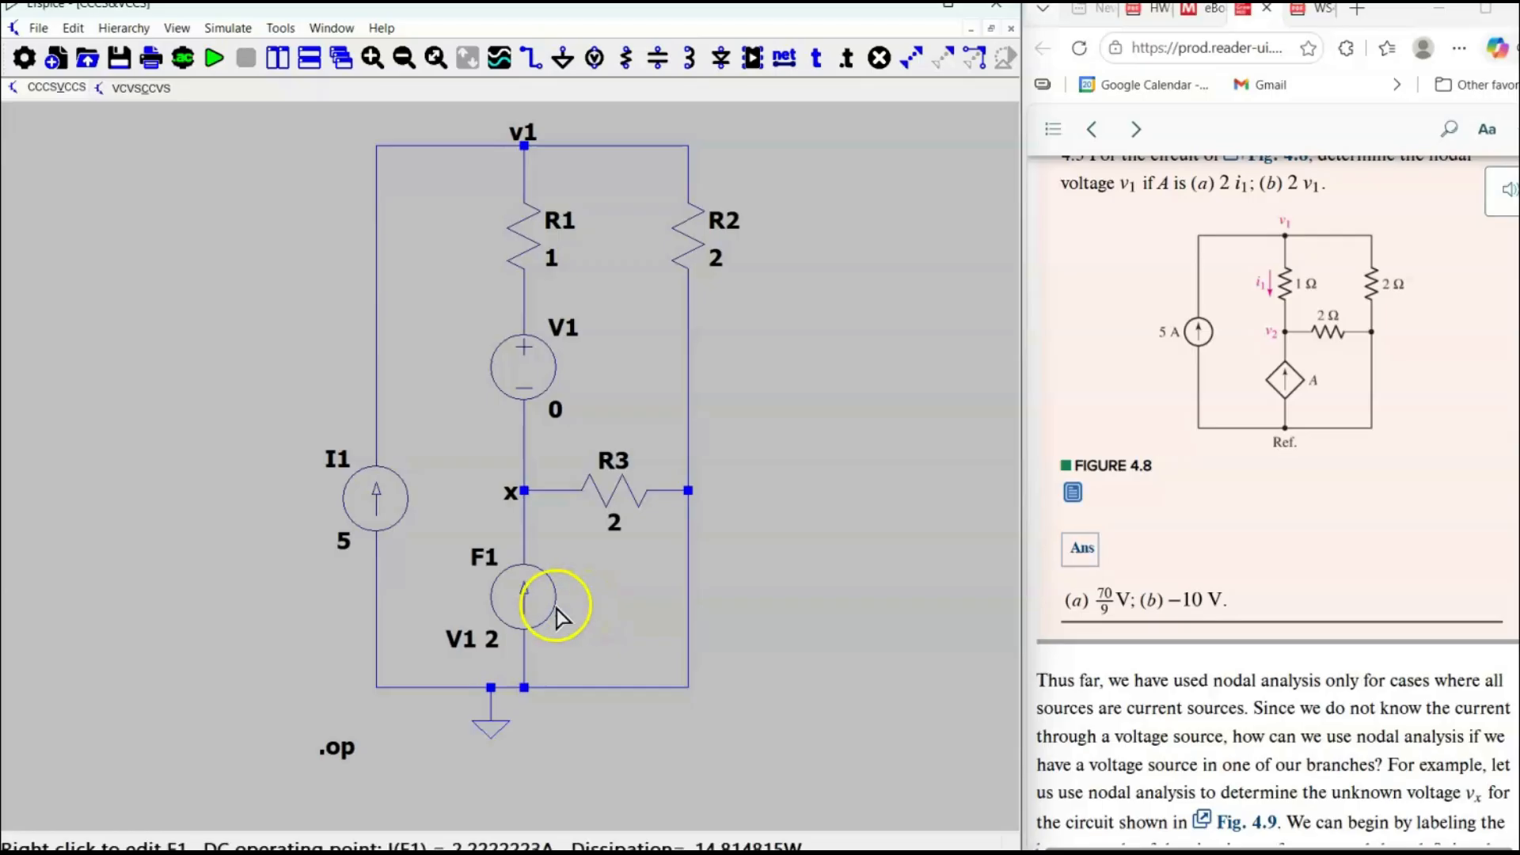
pyautogui.press('Delete')
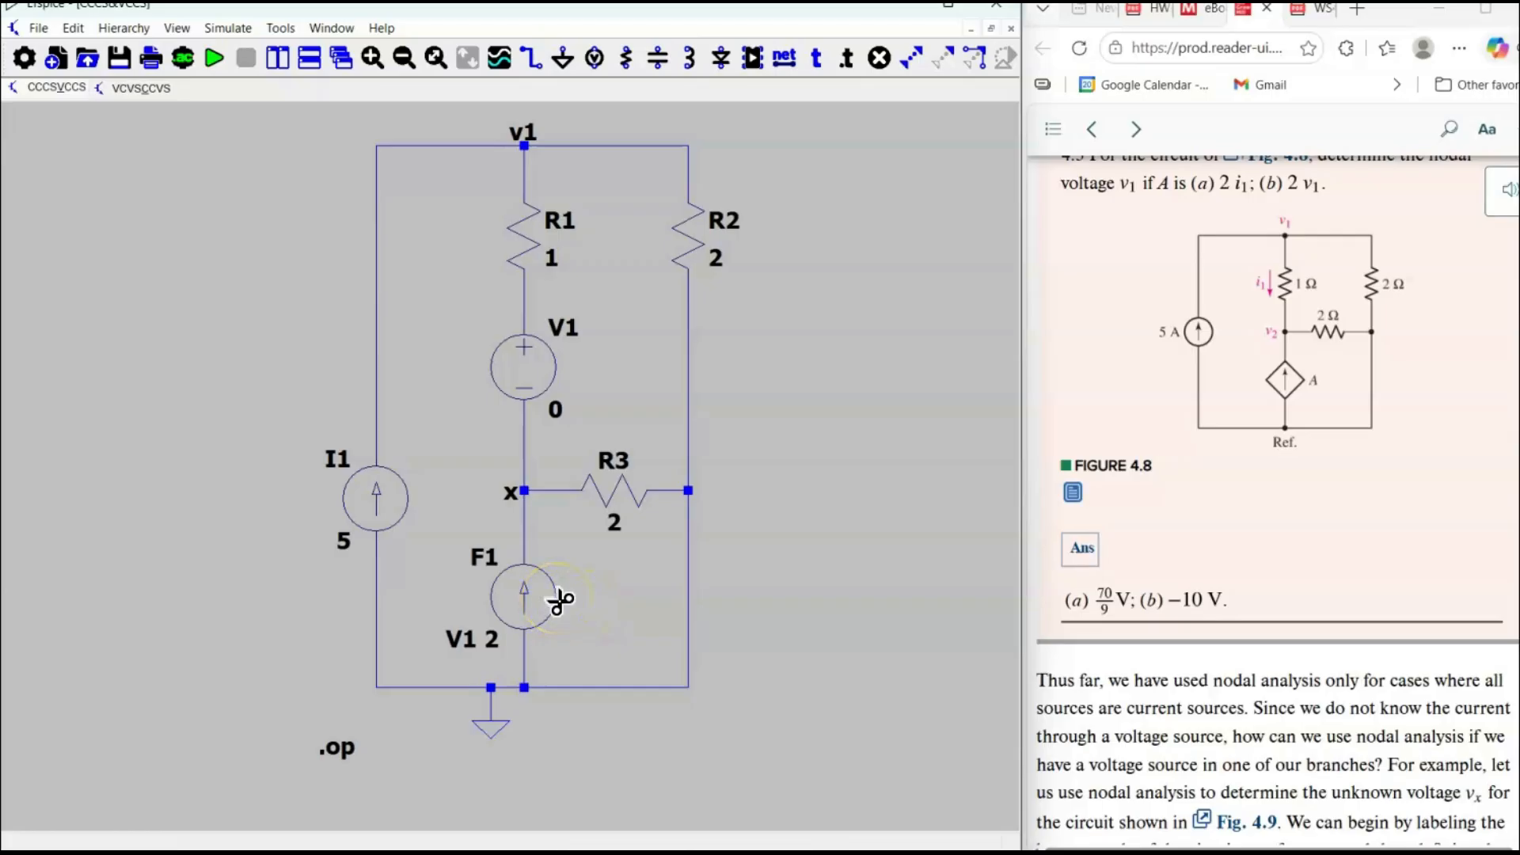
pyautogui.click(559, 602)
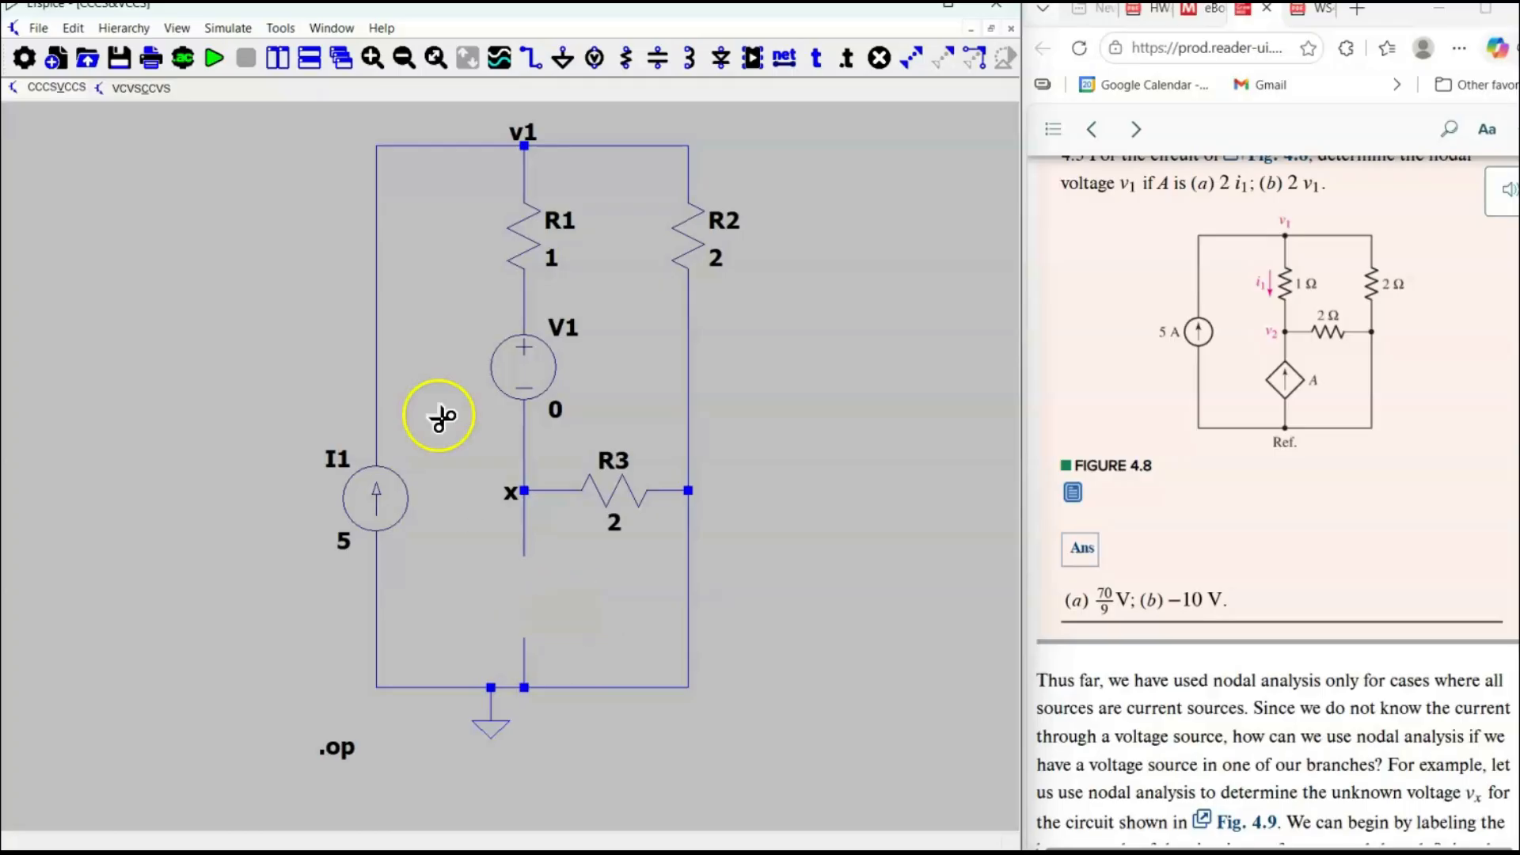
# Place a voltage-dependent current source (g) in the gap below node x, arrow pointing up, and set its value to 2.
pyautogui.click(74, 31)
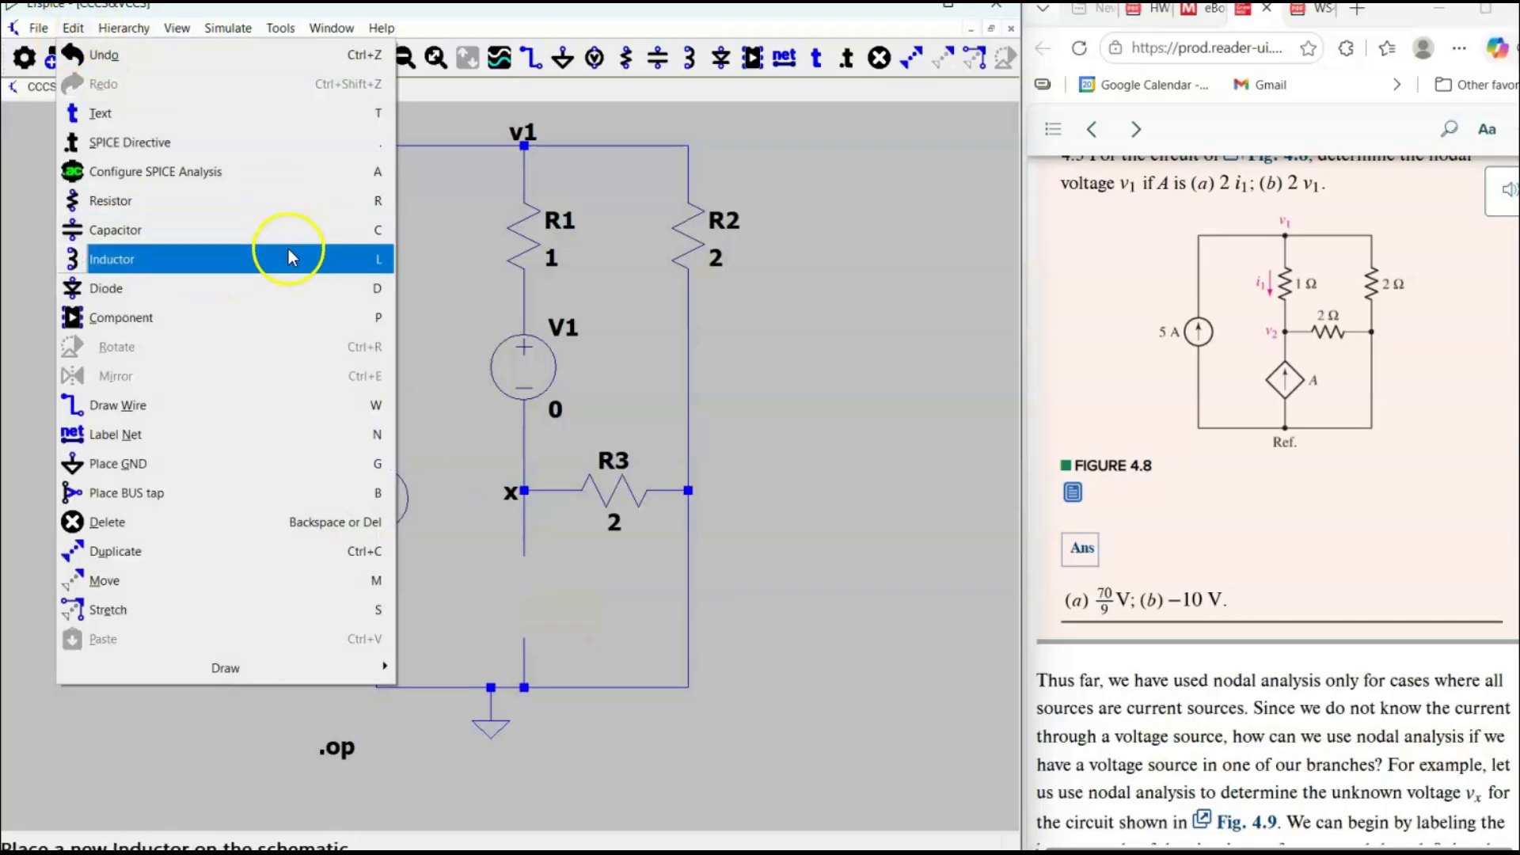
pyautogui.click(829, 278)
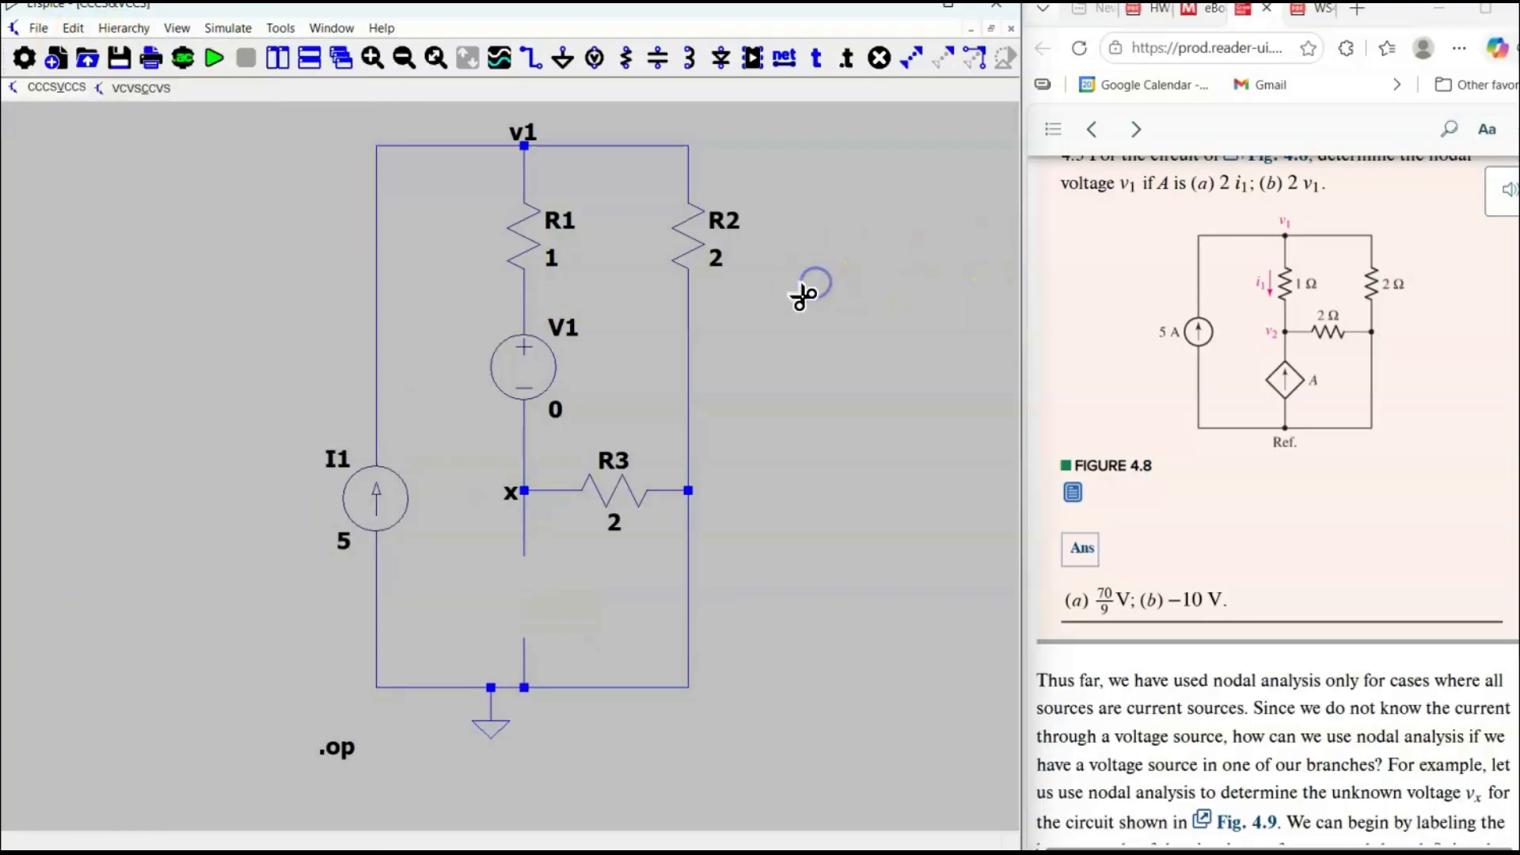
pyautogui.press('F2')
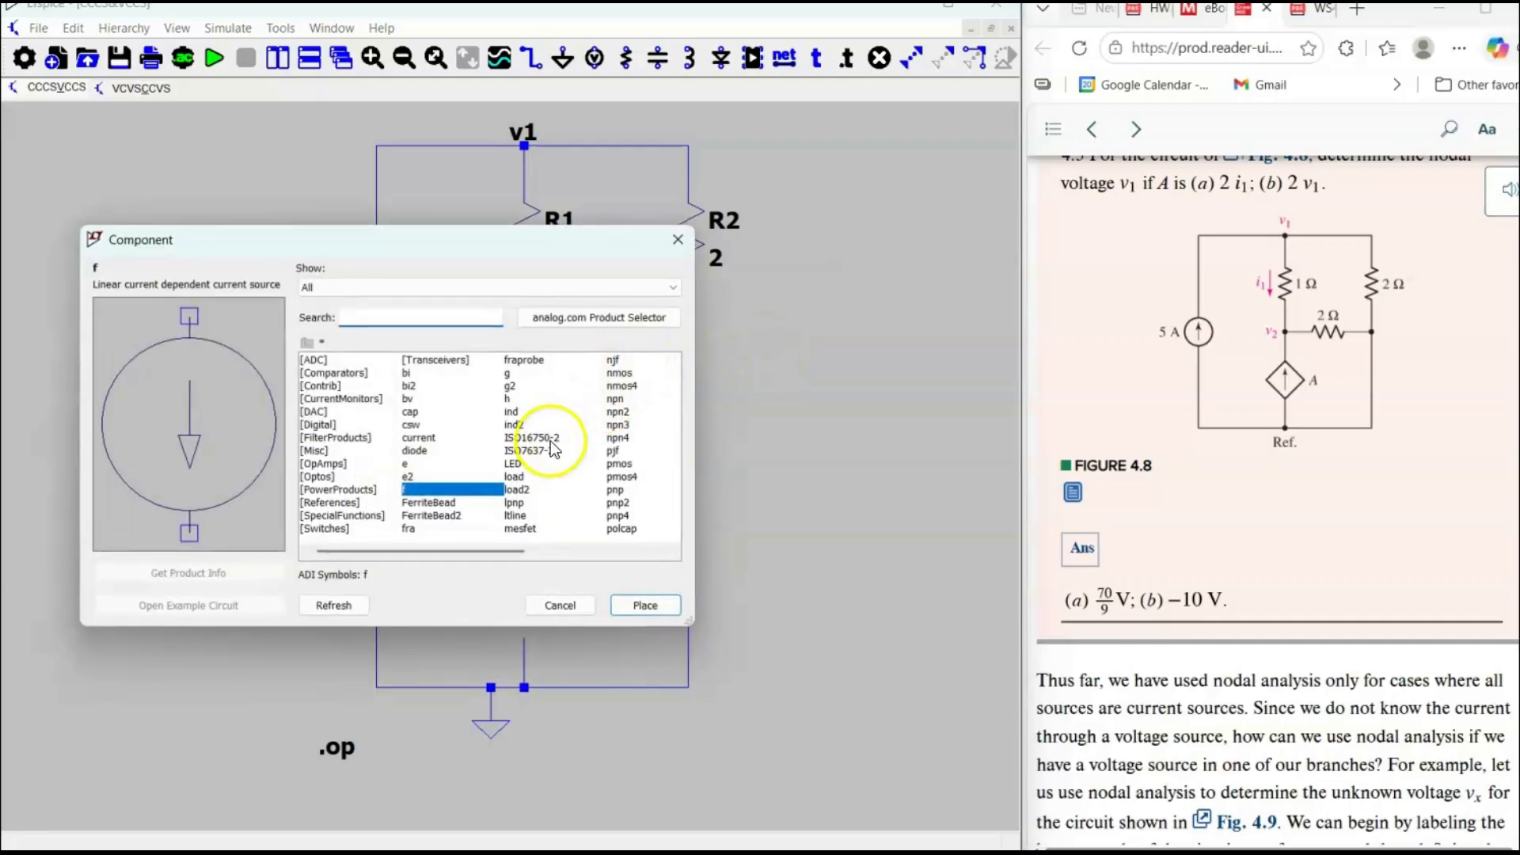
pyautogui.write('g')
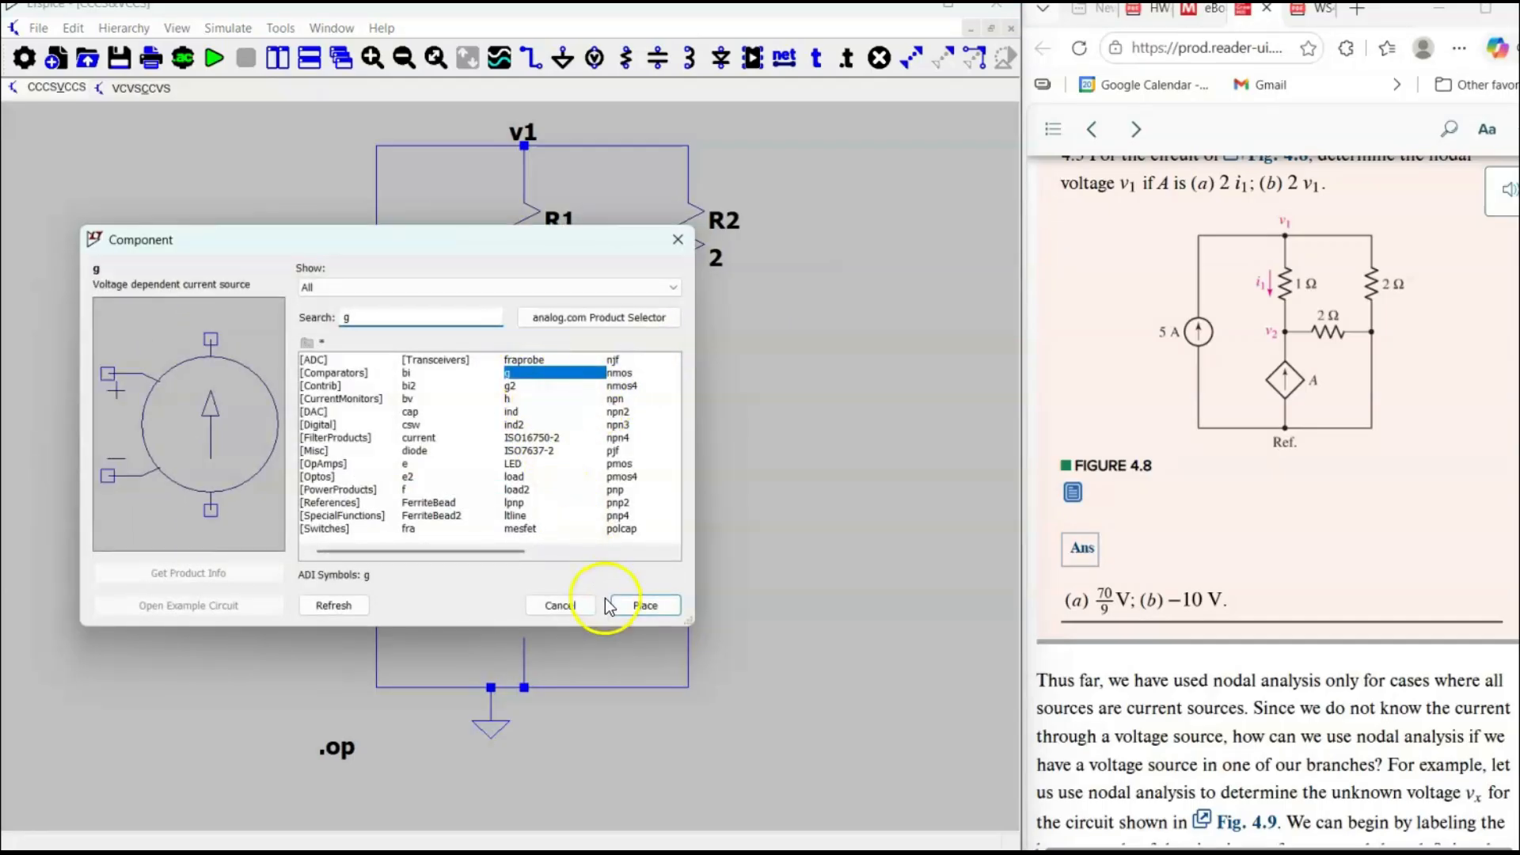
pyautogui.click(645, 605)
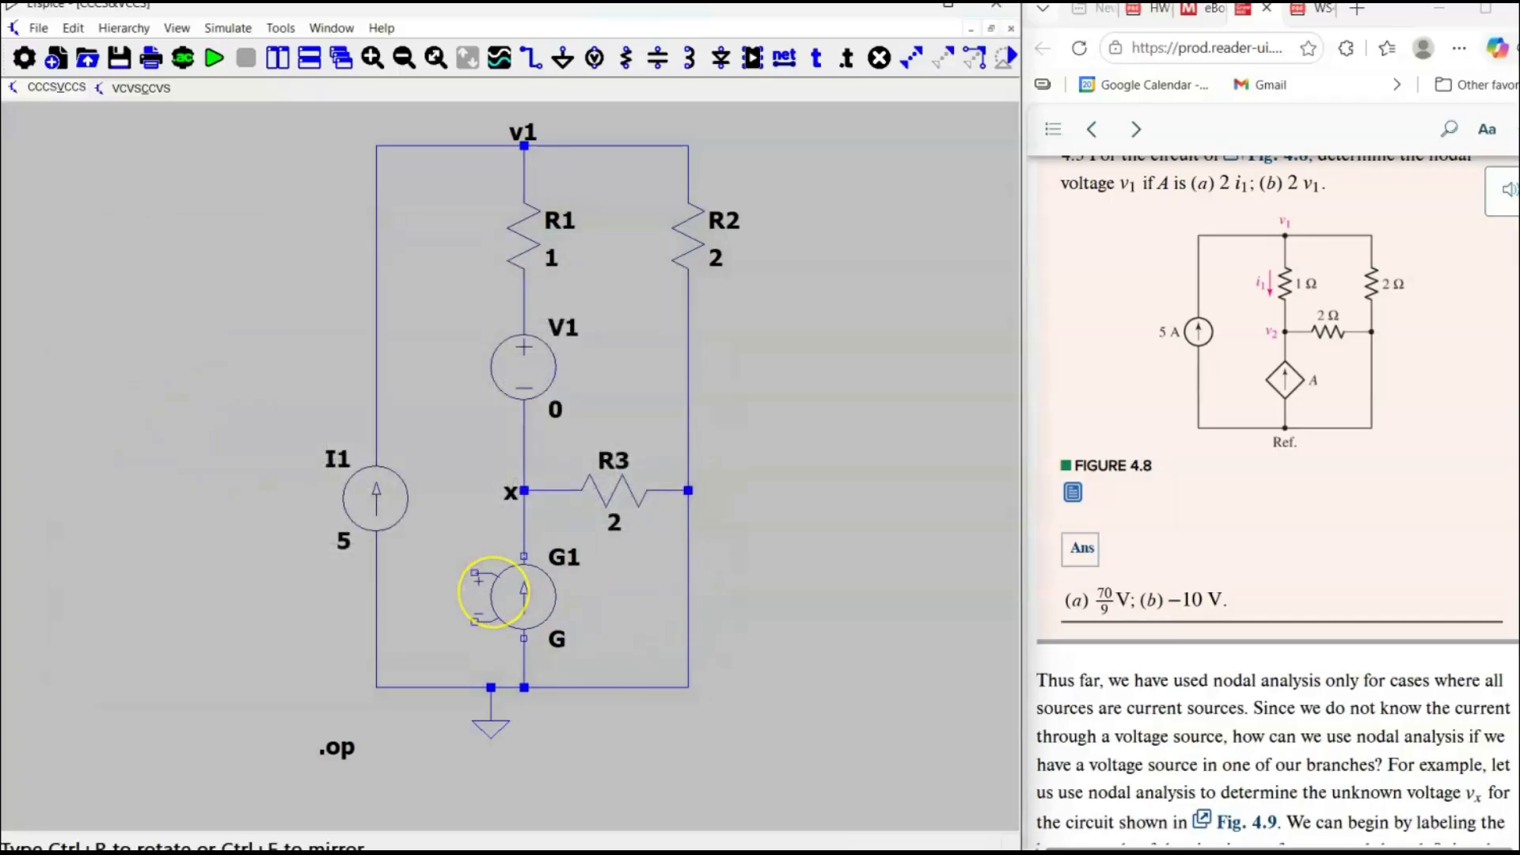
pyautogui.click(494, 587)
pyautogui.rightClick(784, 594)
pyautogui.click(457, 609)
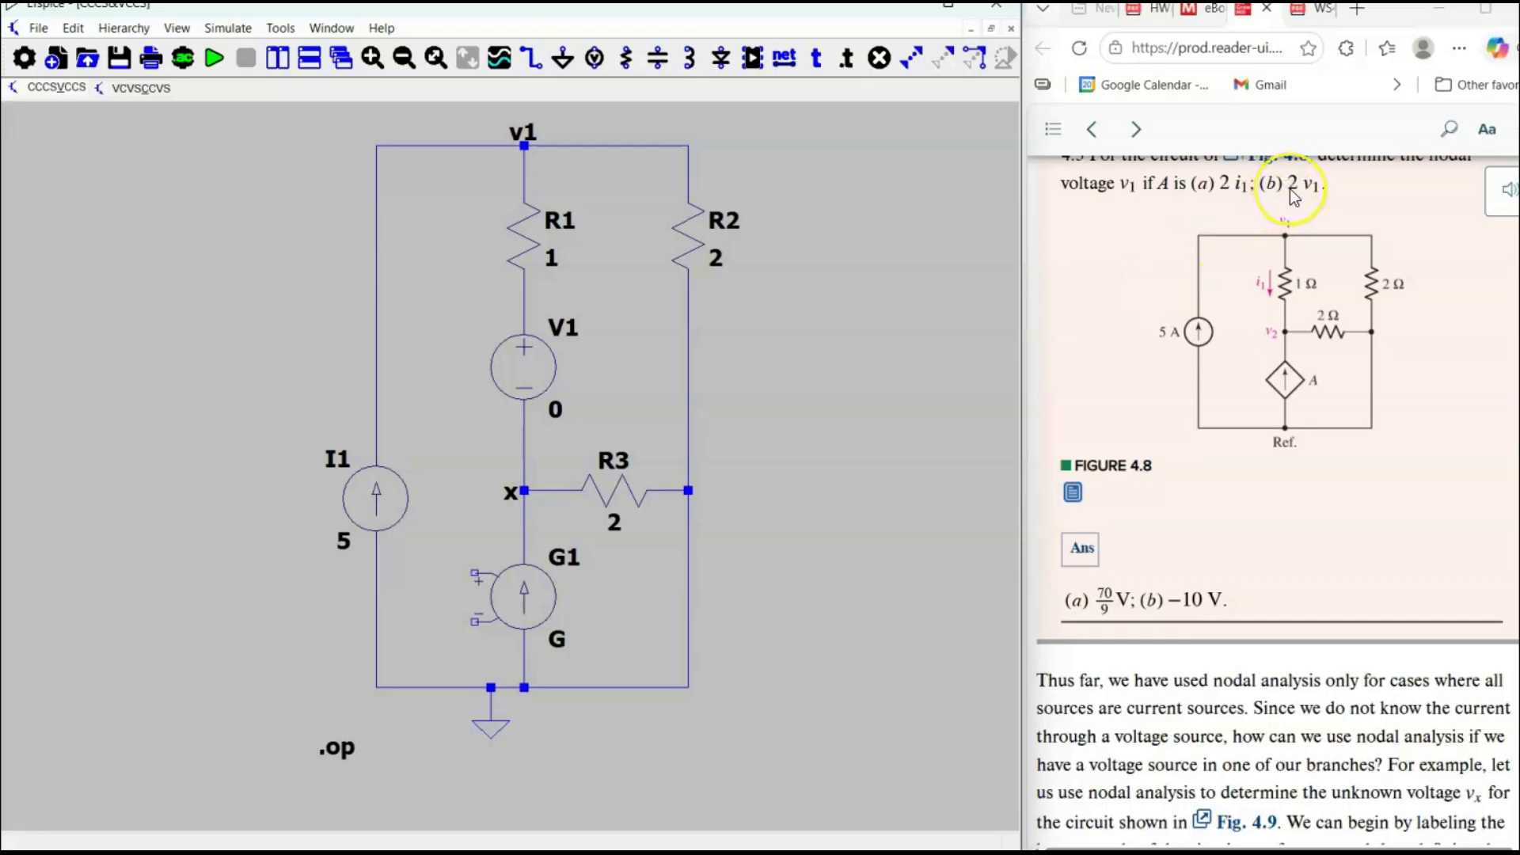
pyautogui.rightClick(560, 645)
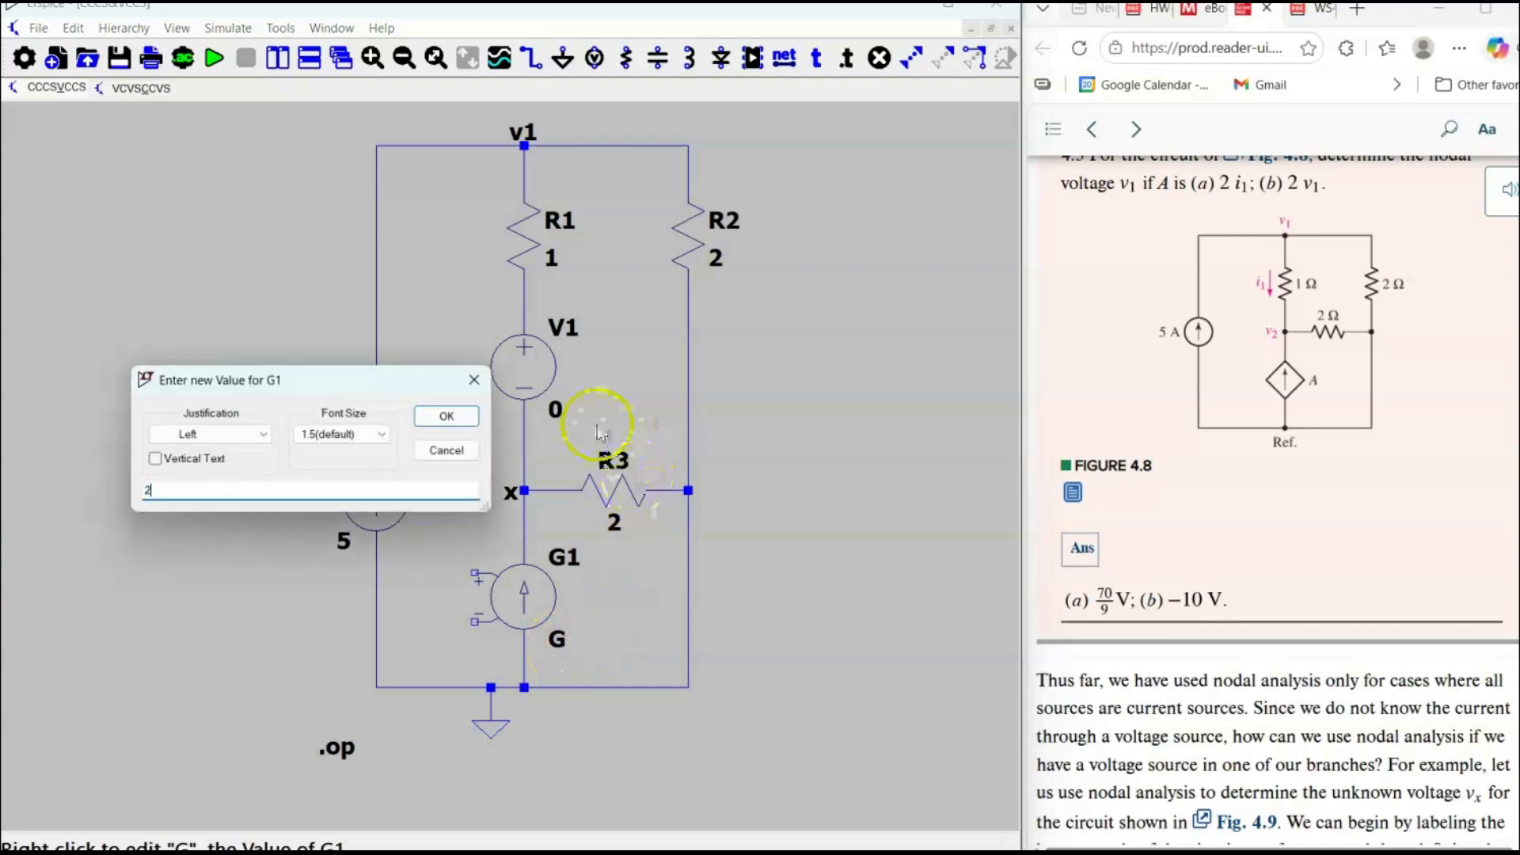
pyautogui.click(444, 416)
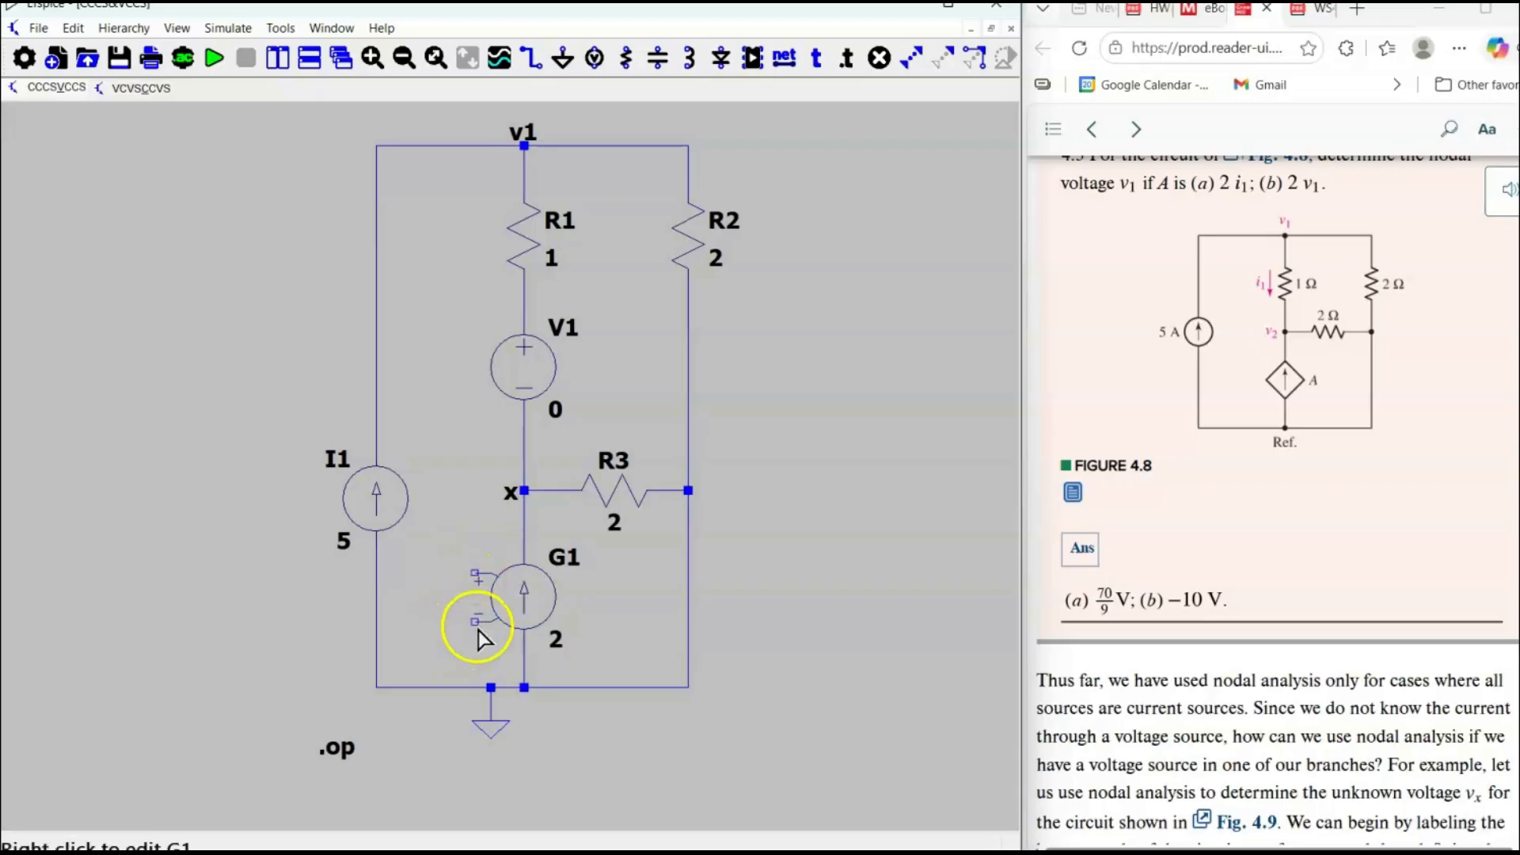
# Attach a ground symbol, rotated sideways, to the negative control terminal of G1.
pyautogui.click(1269, 344)
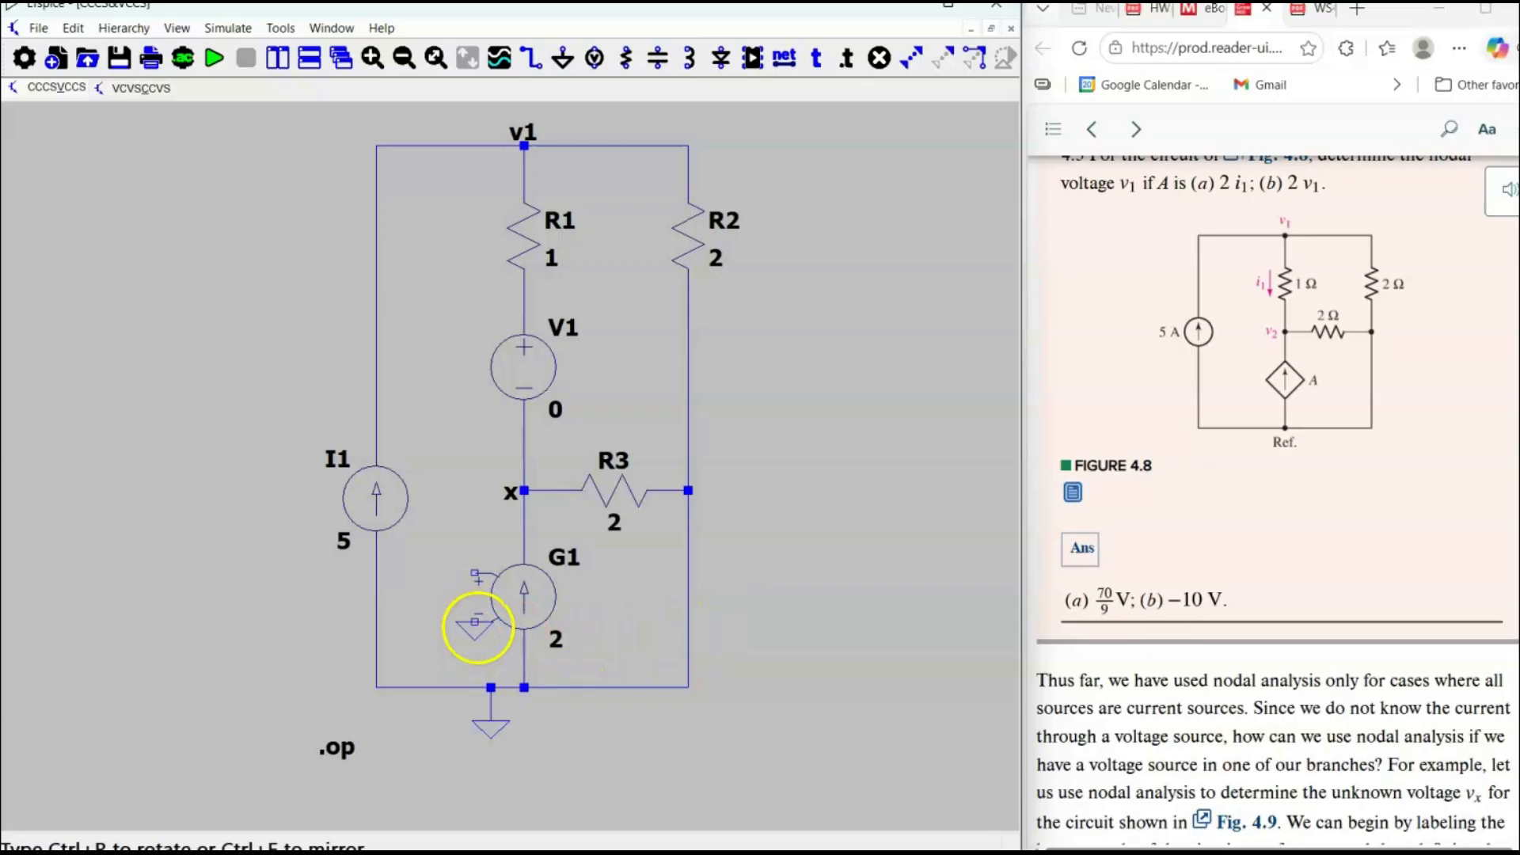
pyautogui.rightClick(475, 621)
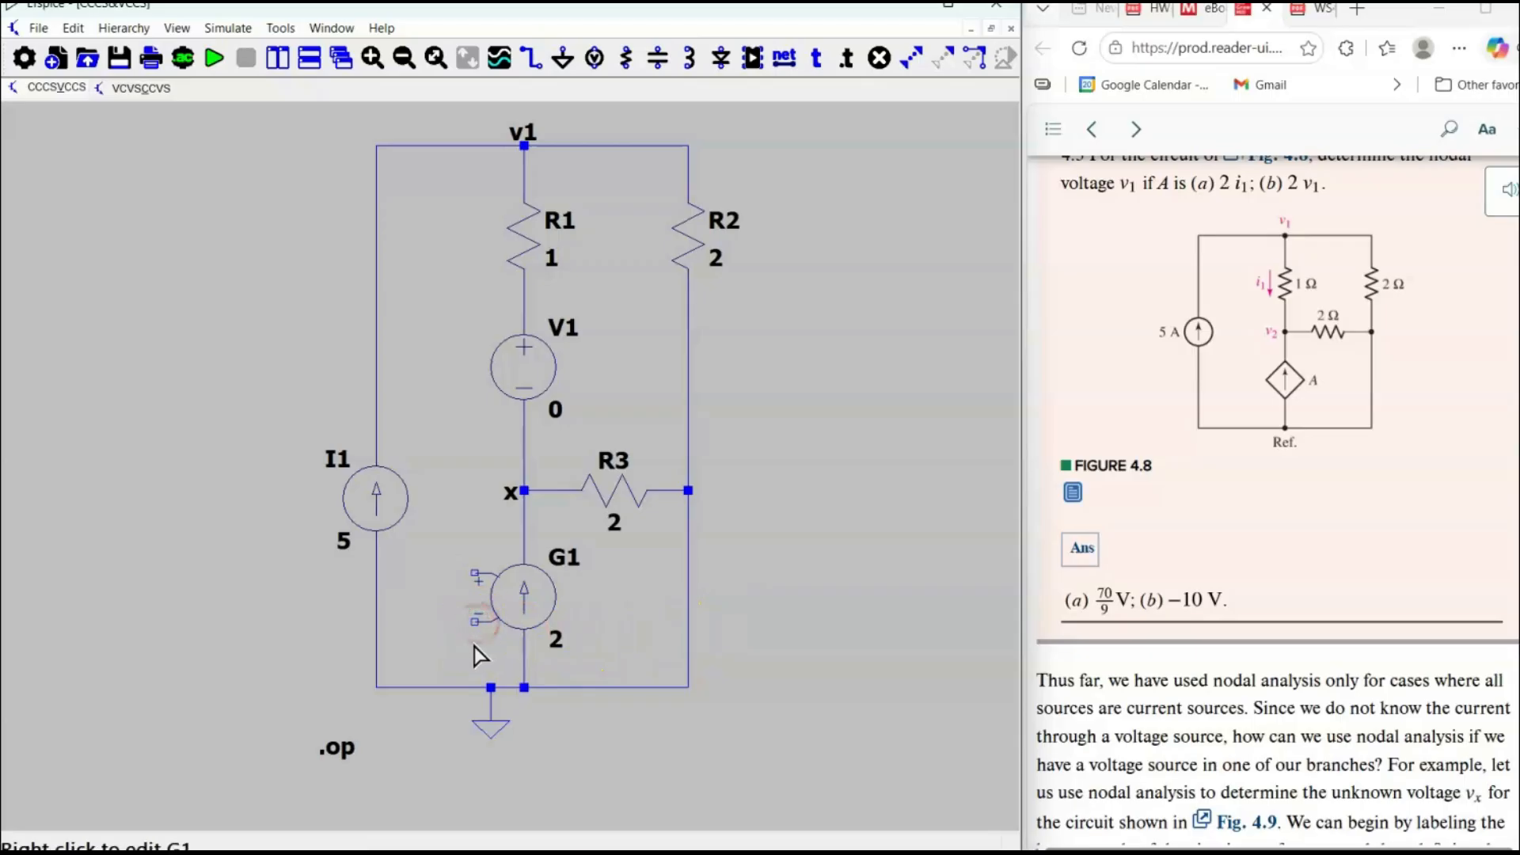
pyautogui.click(70, 28)
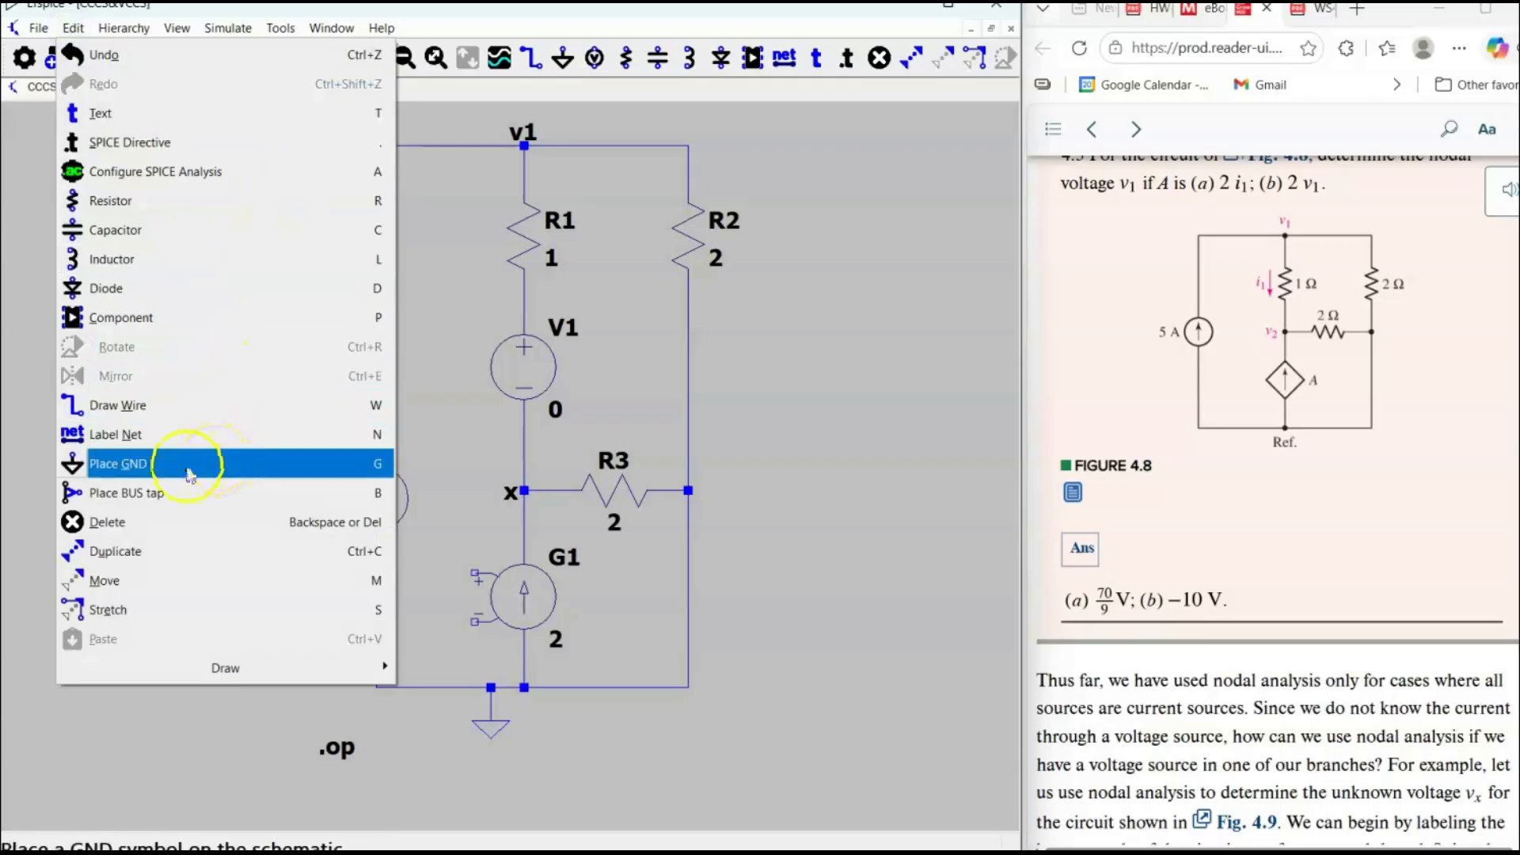
pyautogui.click(157, 463)
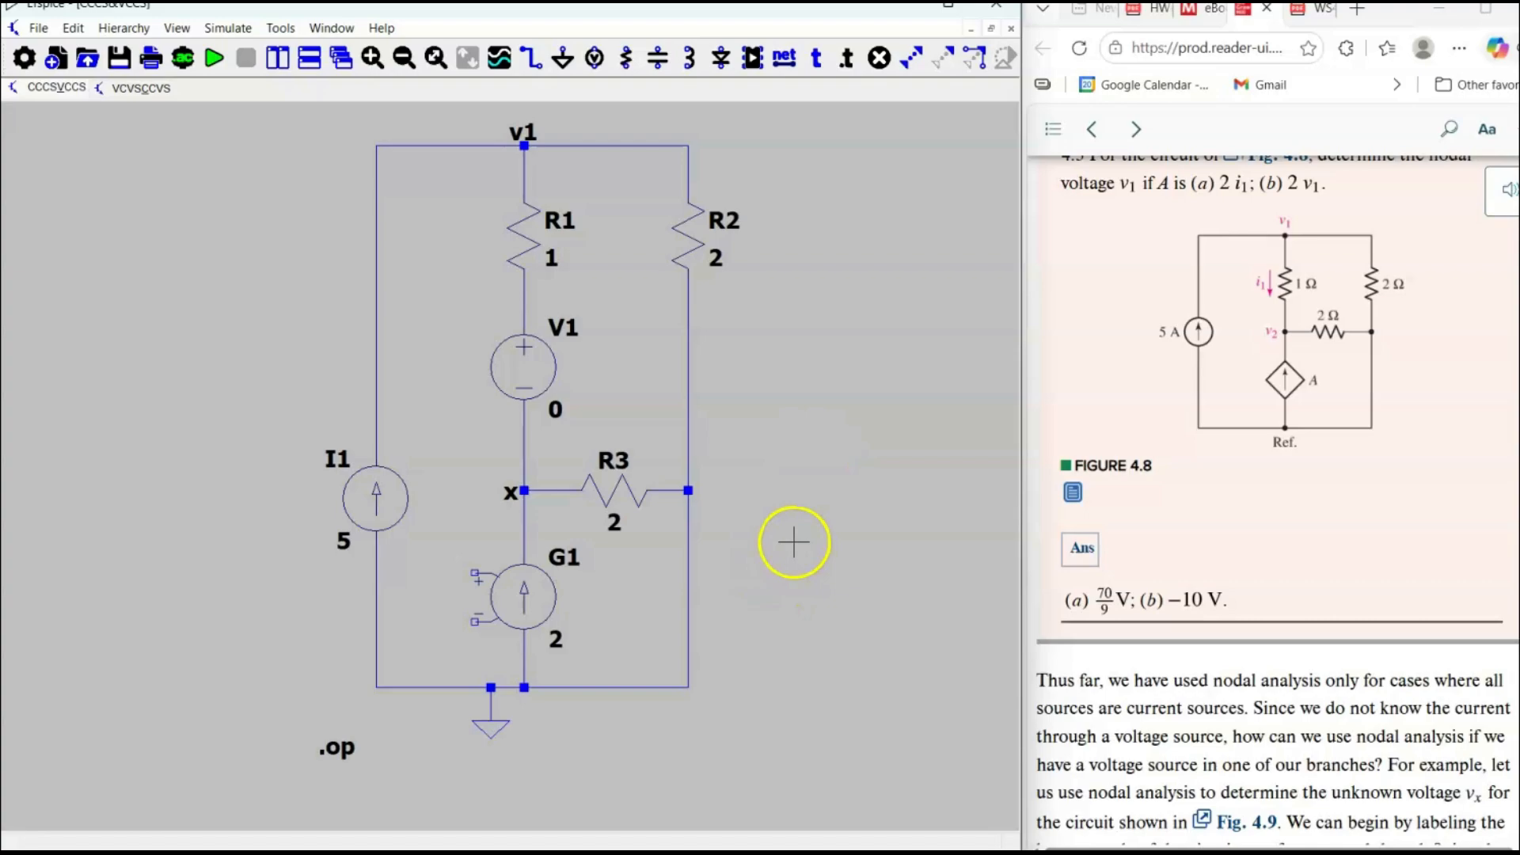
pyautogui.hotkey('ctrl', 'r')
pyautogui.click(475, 622)
pyautogui.rightClick(317, 606)
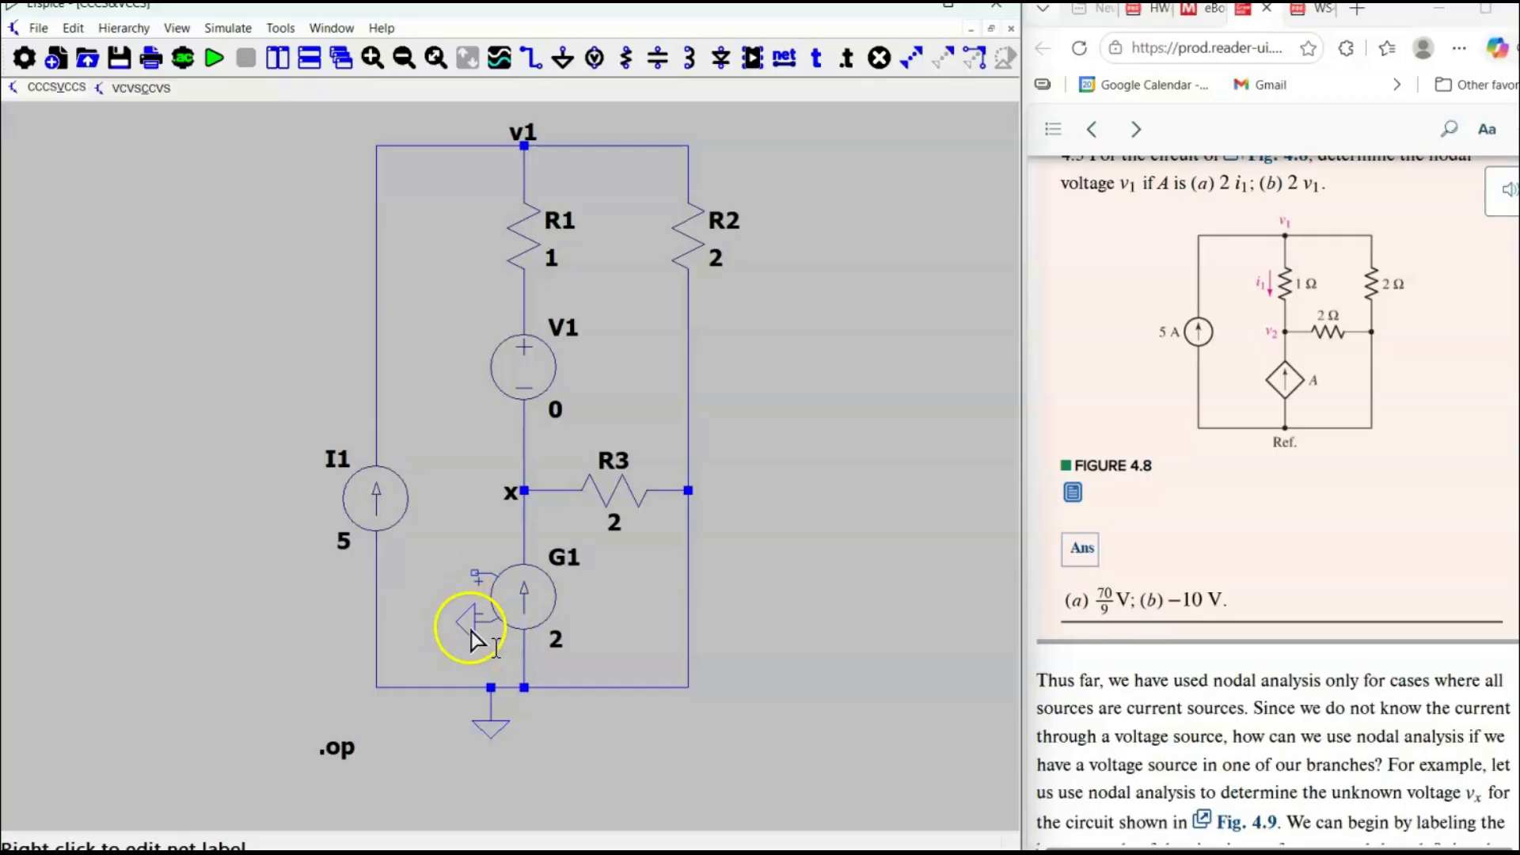
# Attach the net label v1 to the positive control terminal of G1.
pyautogui.click(1391, 233)
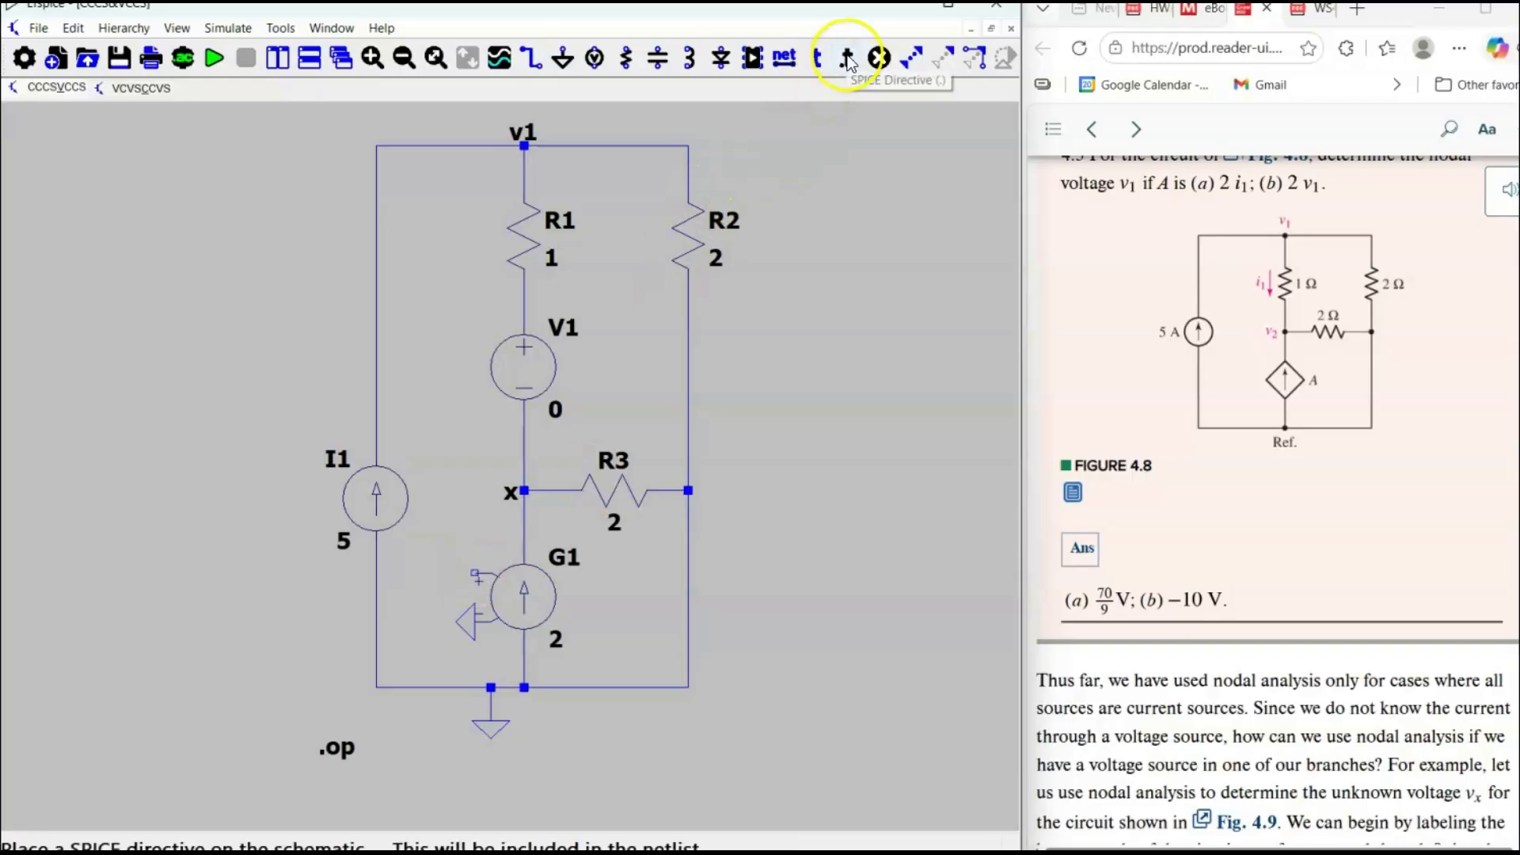
pyautogui.click(784, 57)
pyautogui.write('v1')
pyautogui.click(560, 505)
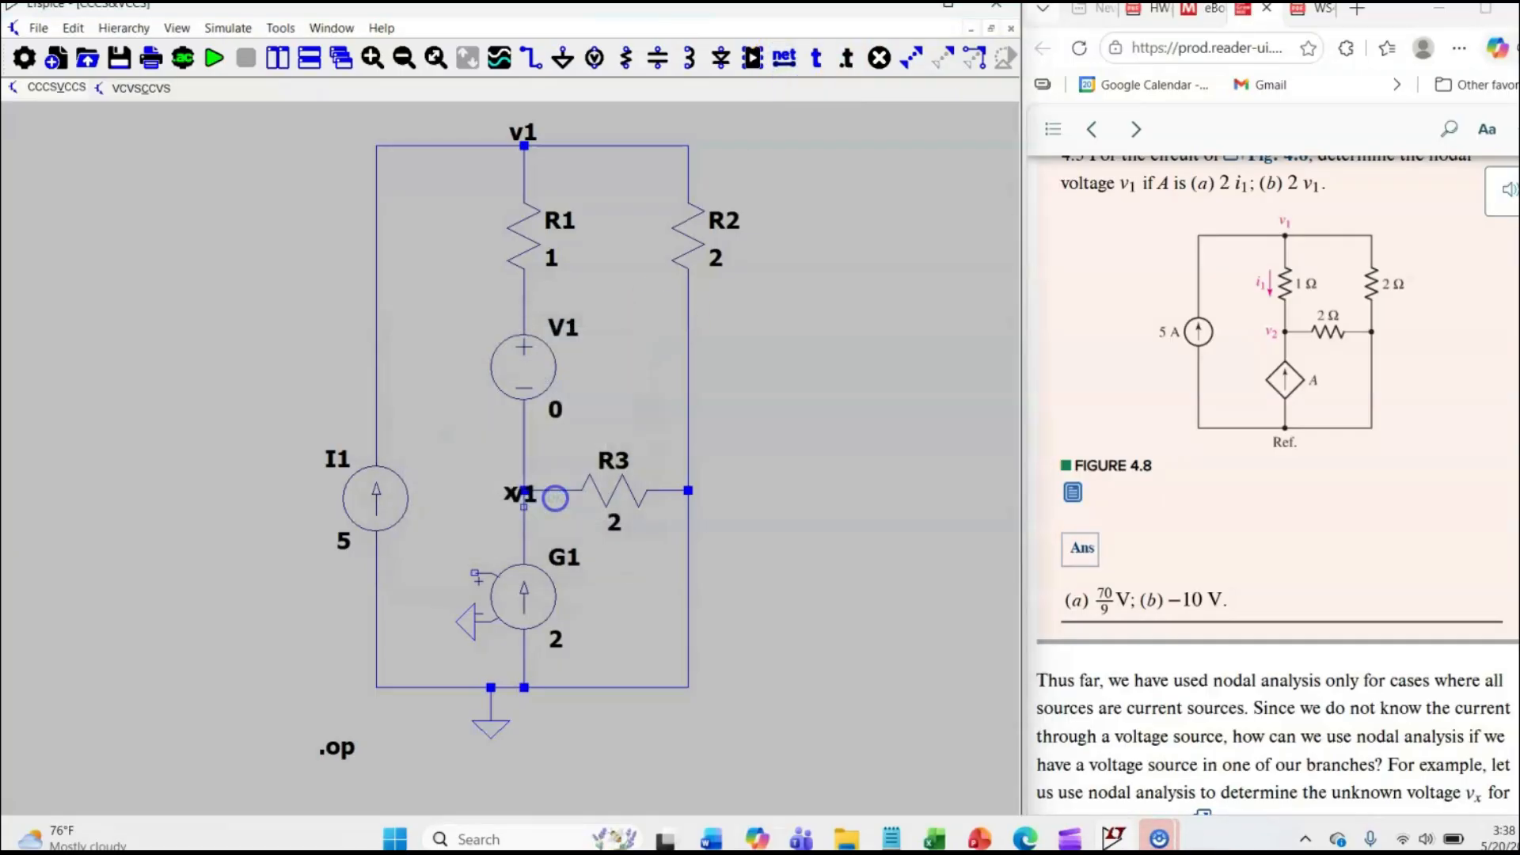
pyautogui.click(475, 571)
pyautogui.rightClick(458, 298)
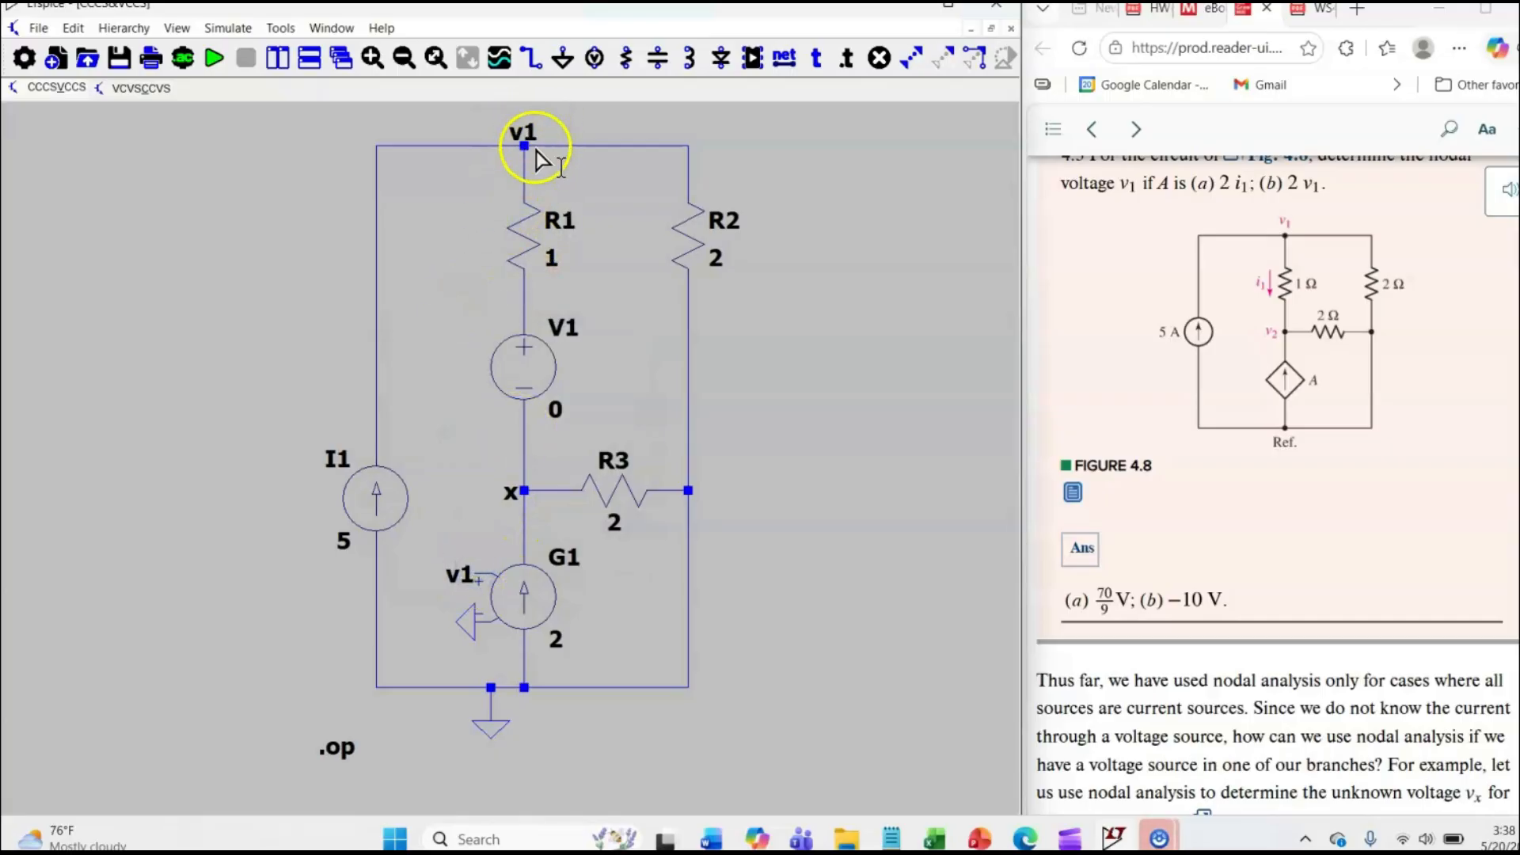
# Relabel both the node above R1 and the positive control terminal of G1 as a.
pyautogui.press('Delete')
pyautogui.click(527, 141)
pyautogui.rightClick(580, 150)
pyautogui.press('F4')
pyautogui.write('a')
pyautogui.click(578, 504)
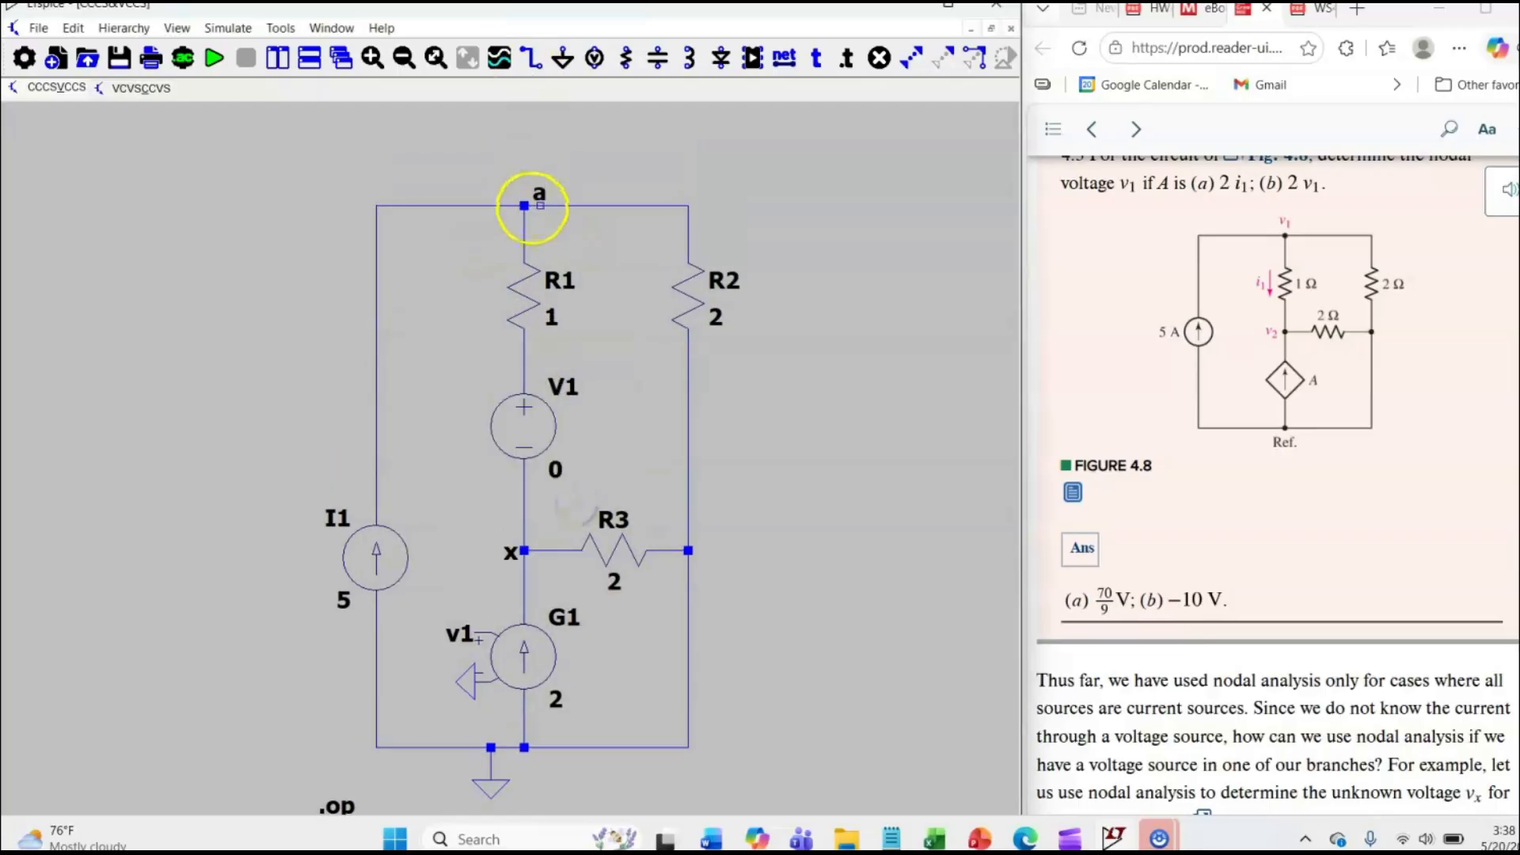
pyautogui.click(523, 207)
pyautogui.rightClick(457, 511)
pyautogui.rightClick(463, 649)
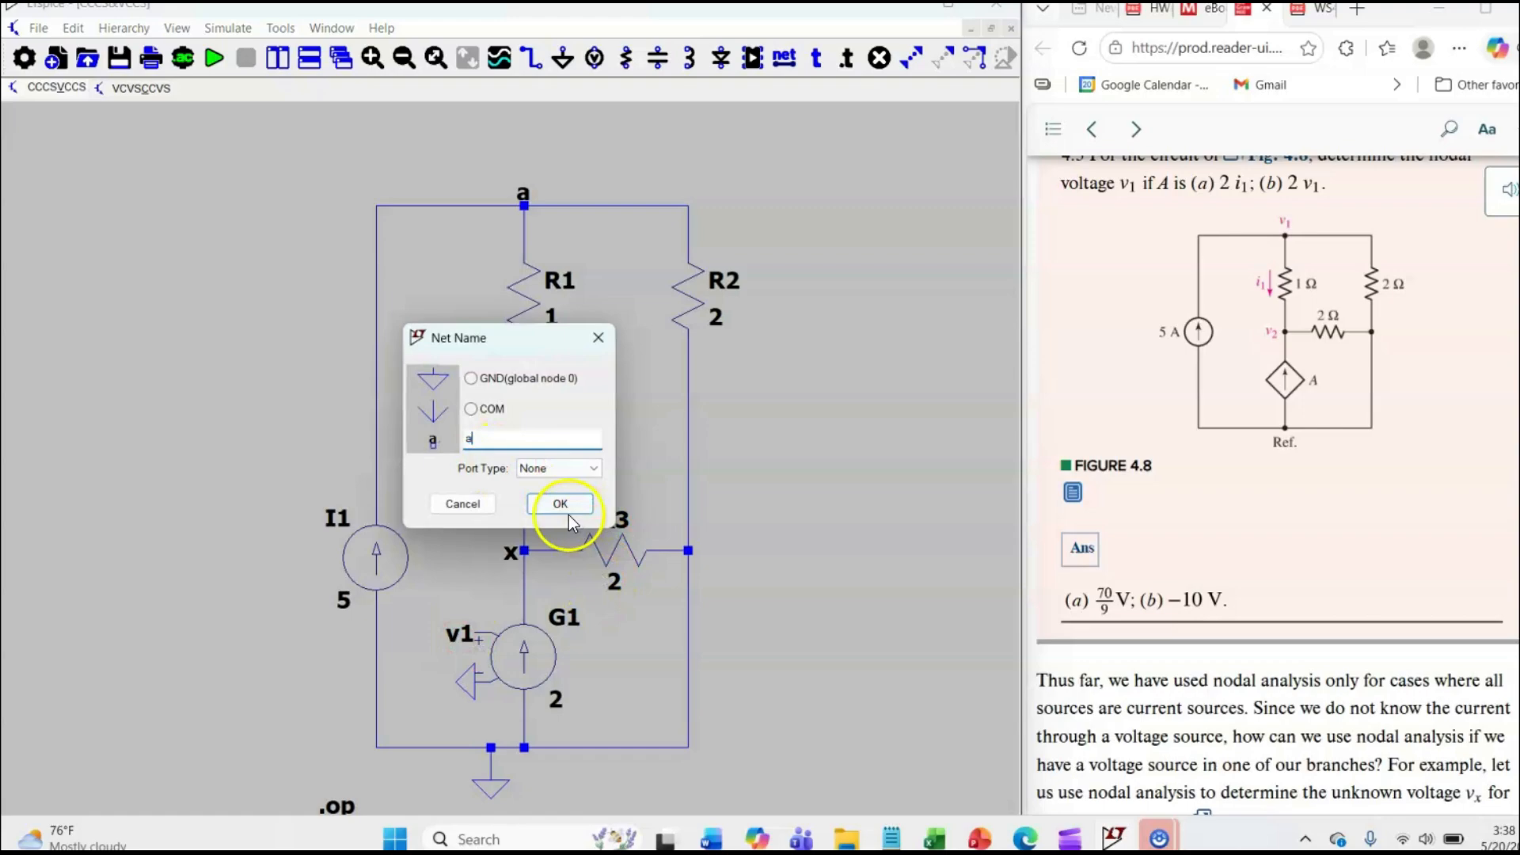
pyautogui.click(566, 507)
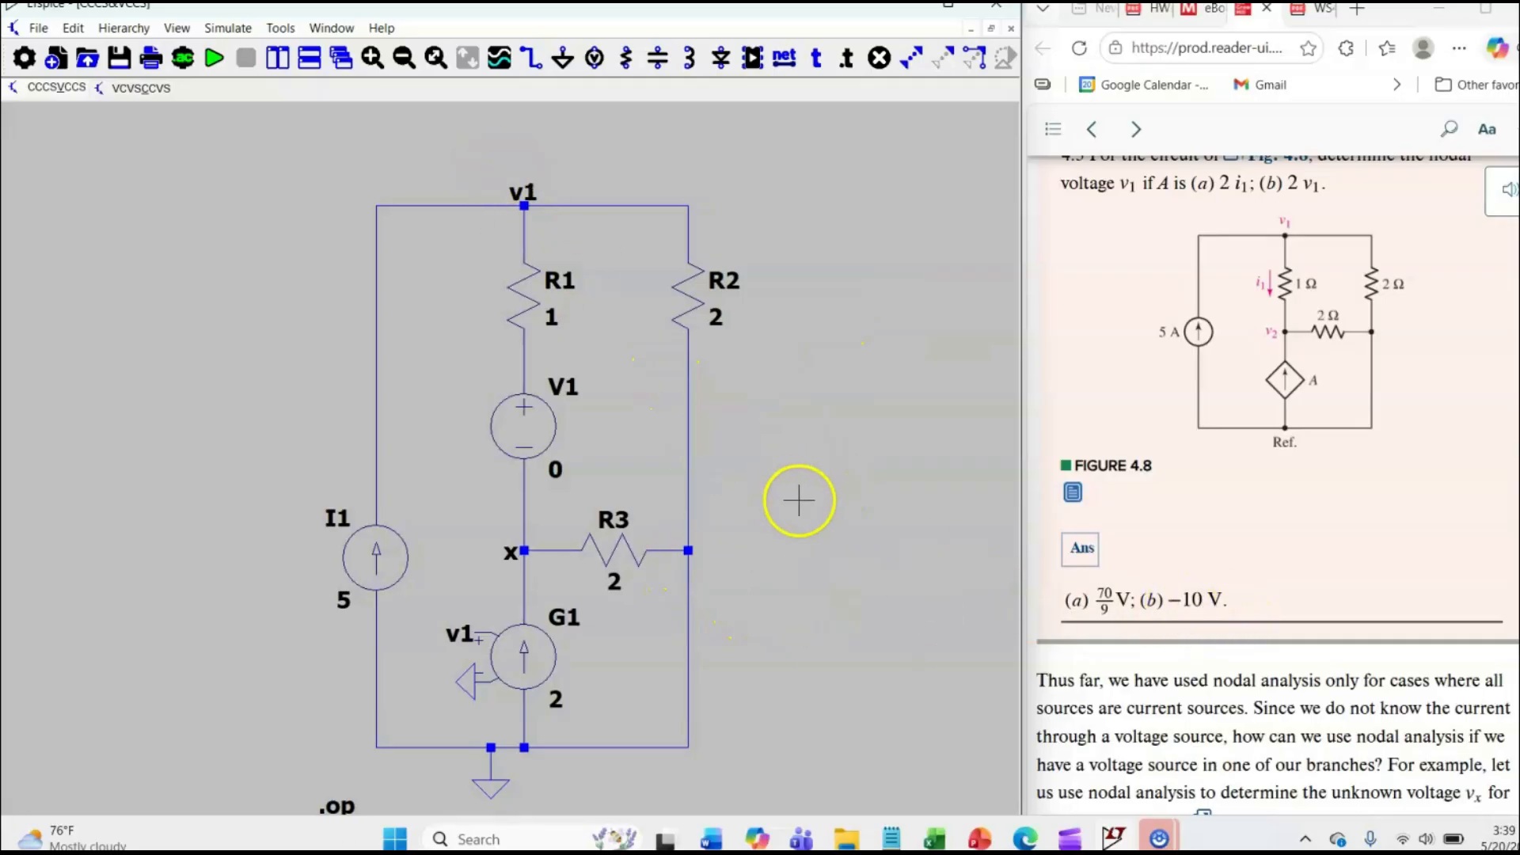
# Run the DC operating point simulation of the circuit with G1, compare v1 with the textbook's answer (b) and close the results.
pyautogui.moveTo(826, 526); pyautogui.dragTo(807, 480)
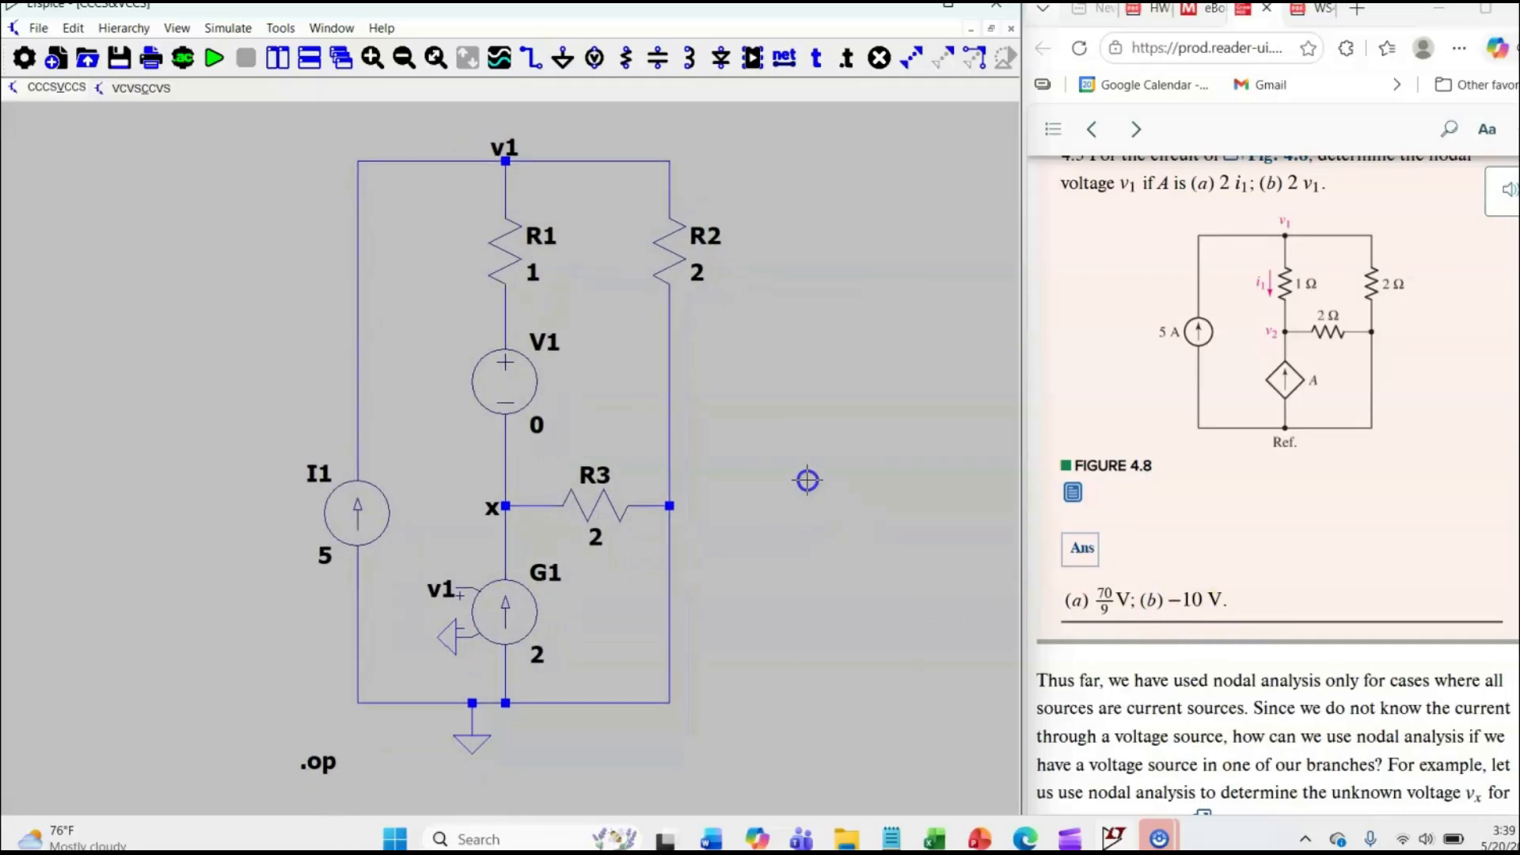
pyautogui.click(215, 59)
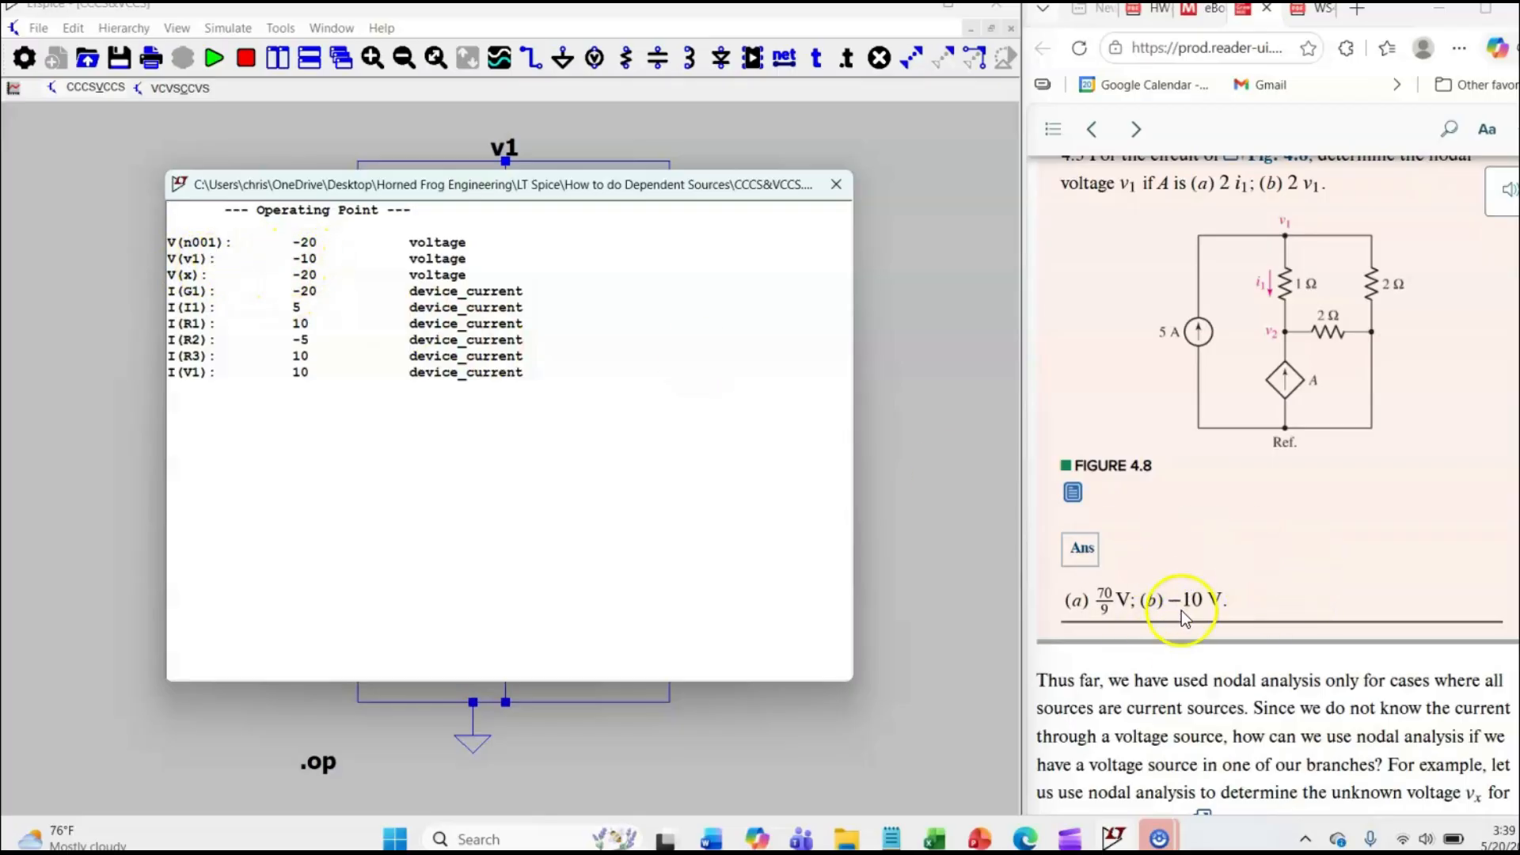
pyautogui.click(842, 183)
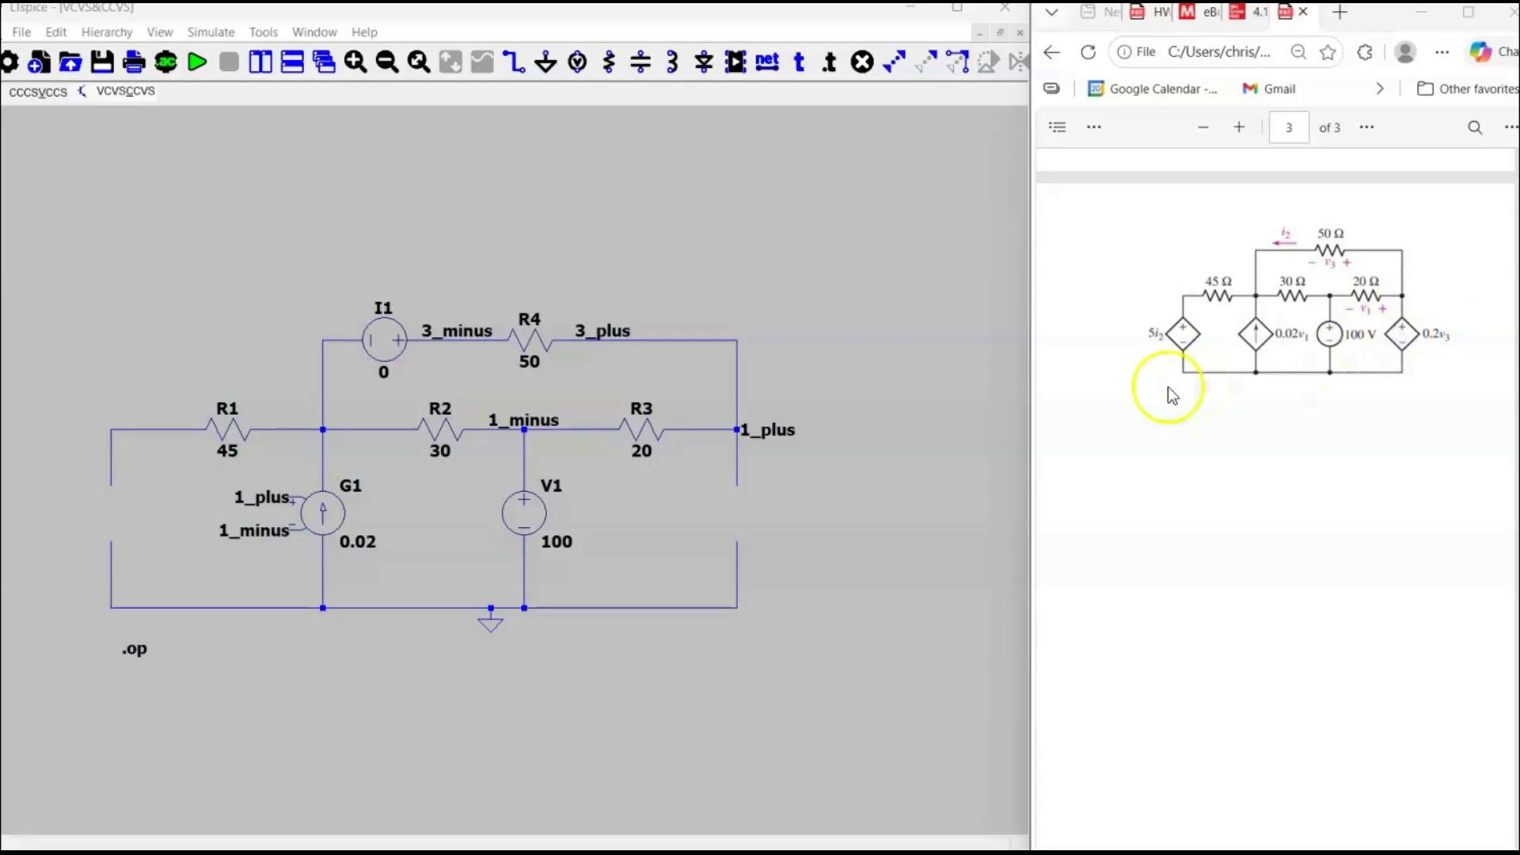
# Place a voltage-dependent voltage source (e) in the gap of the rightmost branch, between the 1_plus node and the bottom rail.
pyautogui.click(816, 322)
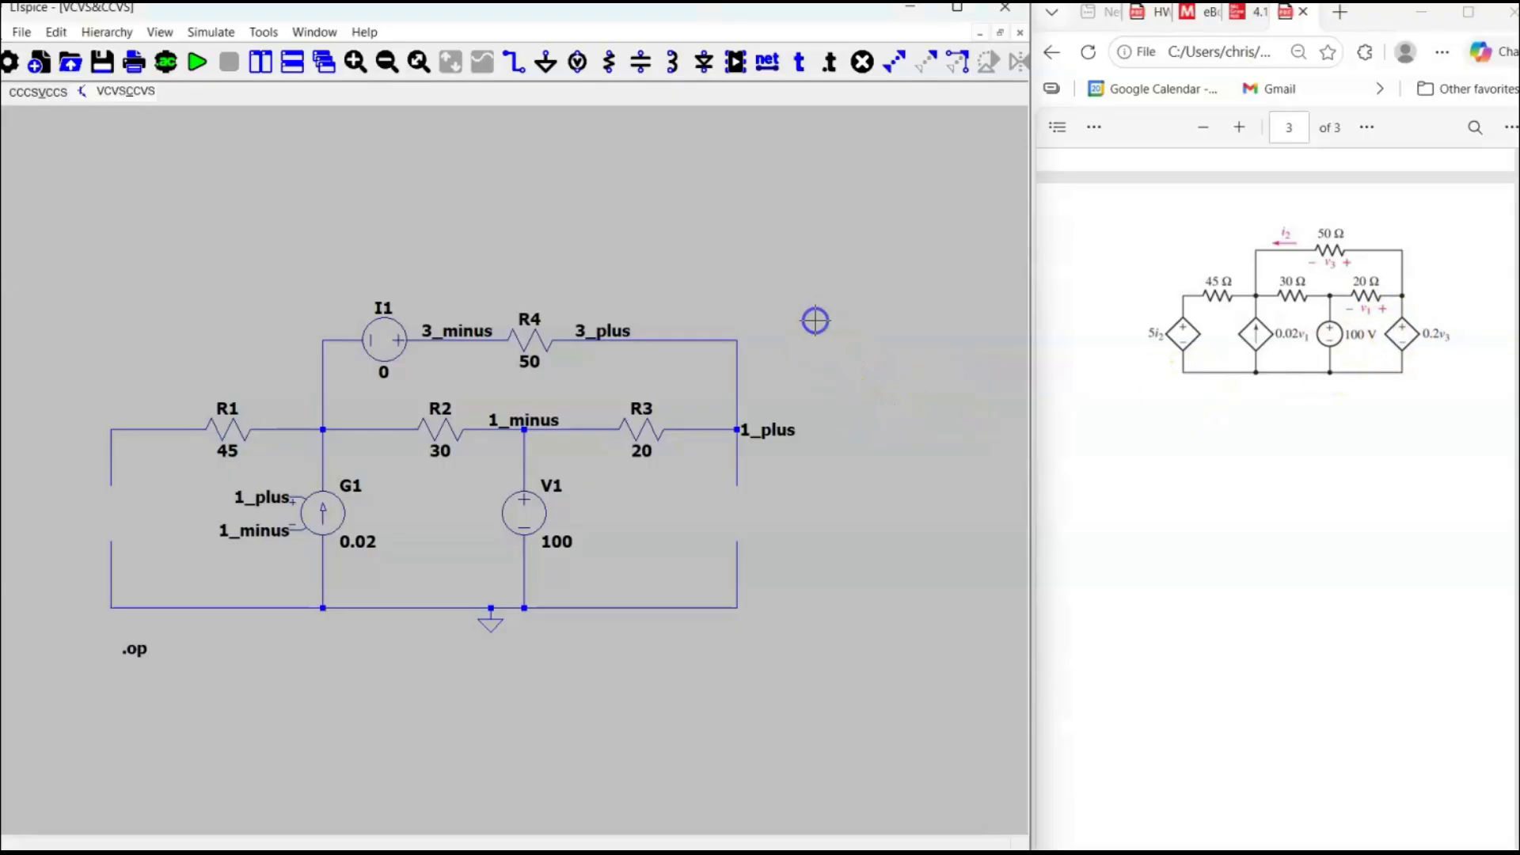
pyautogui.press('F2')
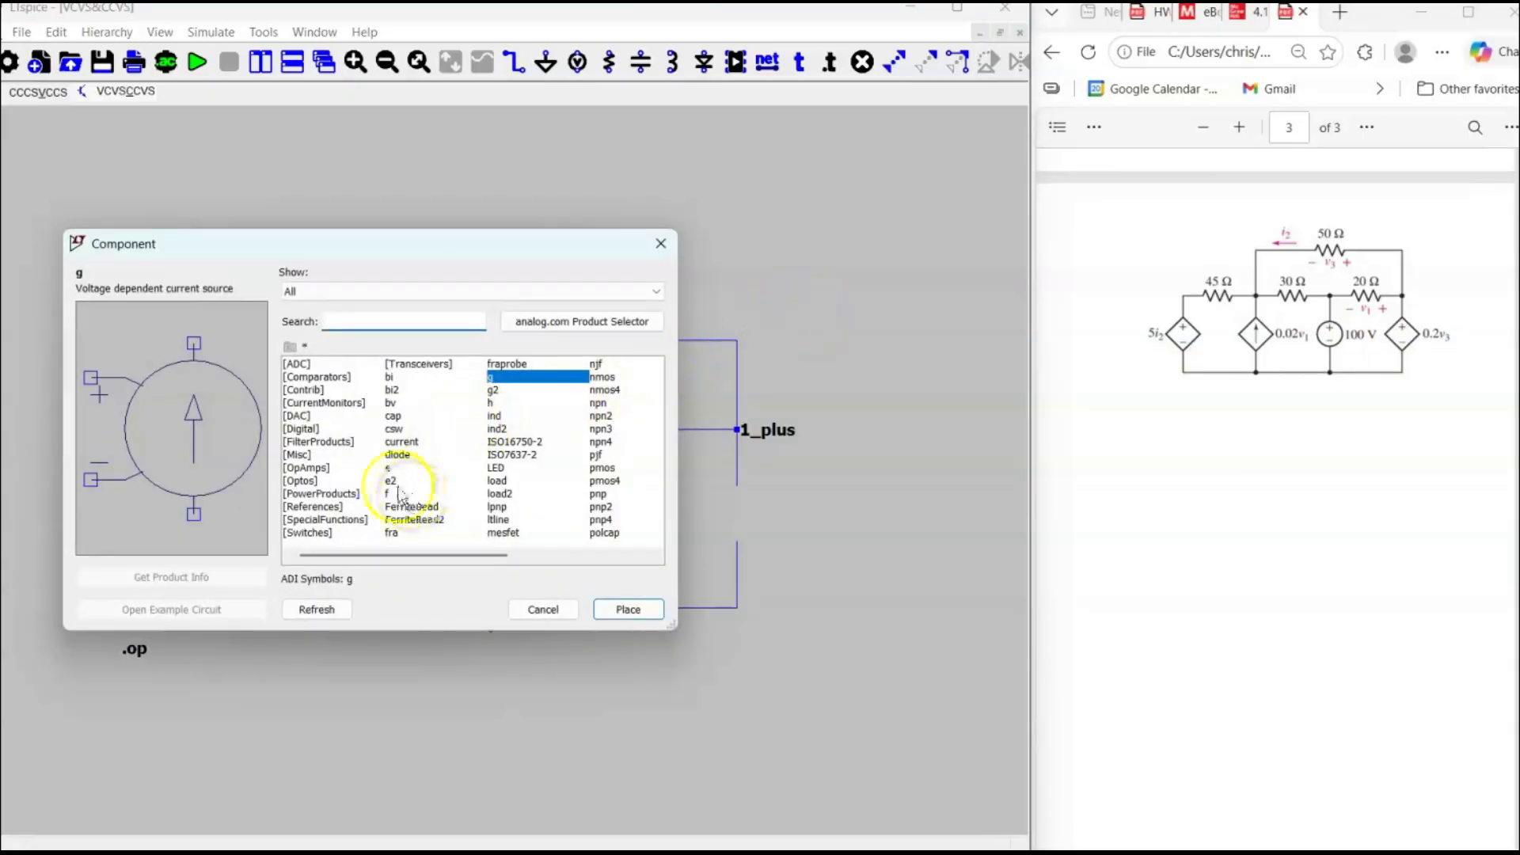
pyautogui.write('e')
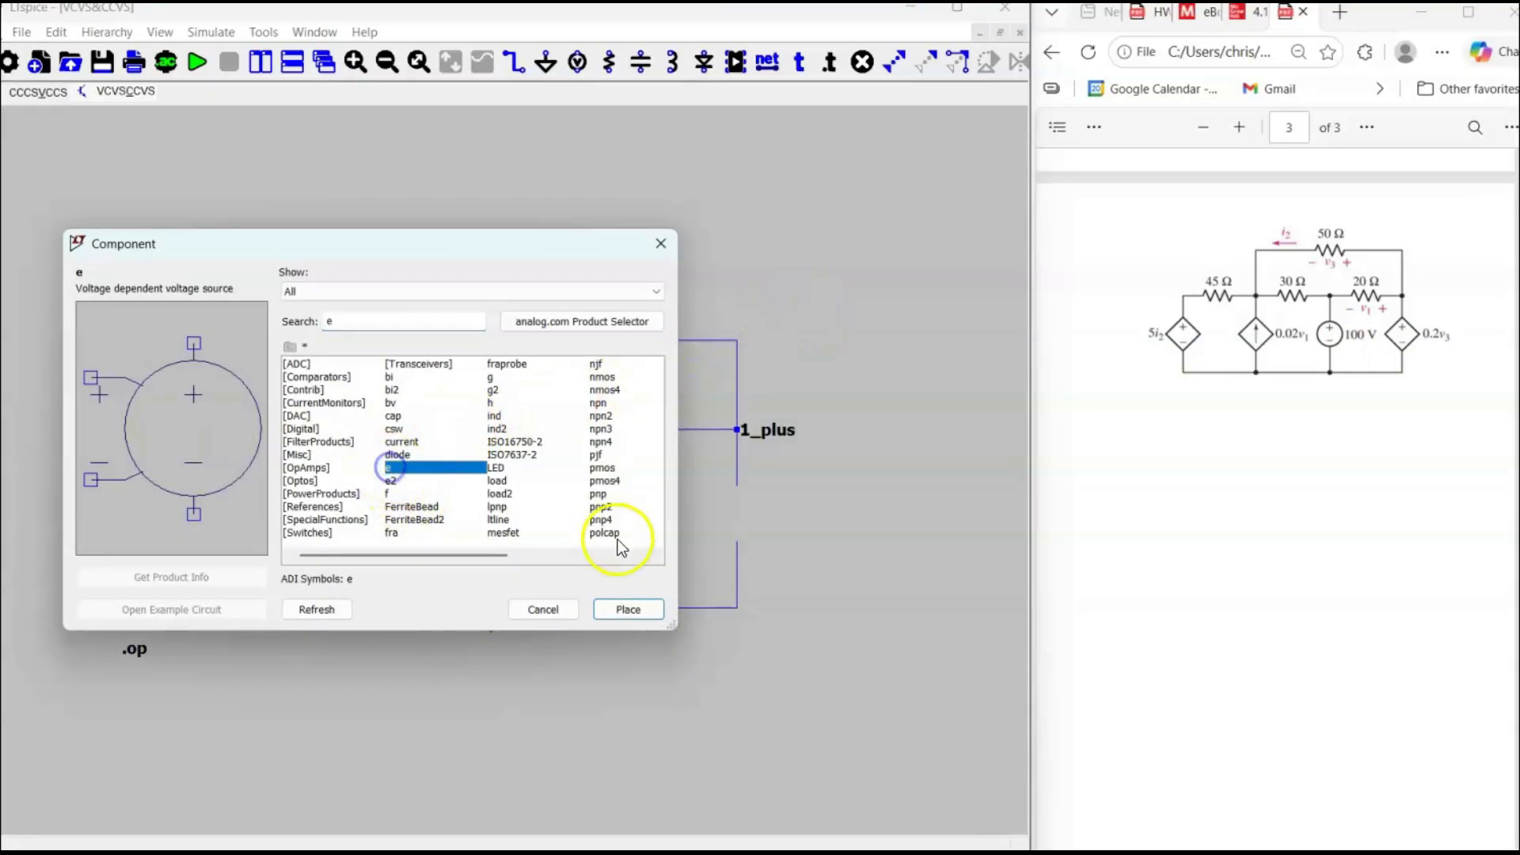
pyautogui.click(629, 610)
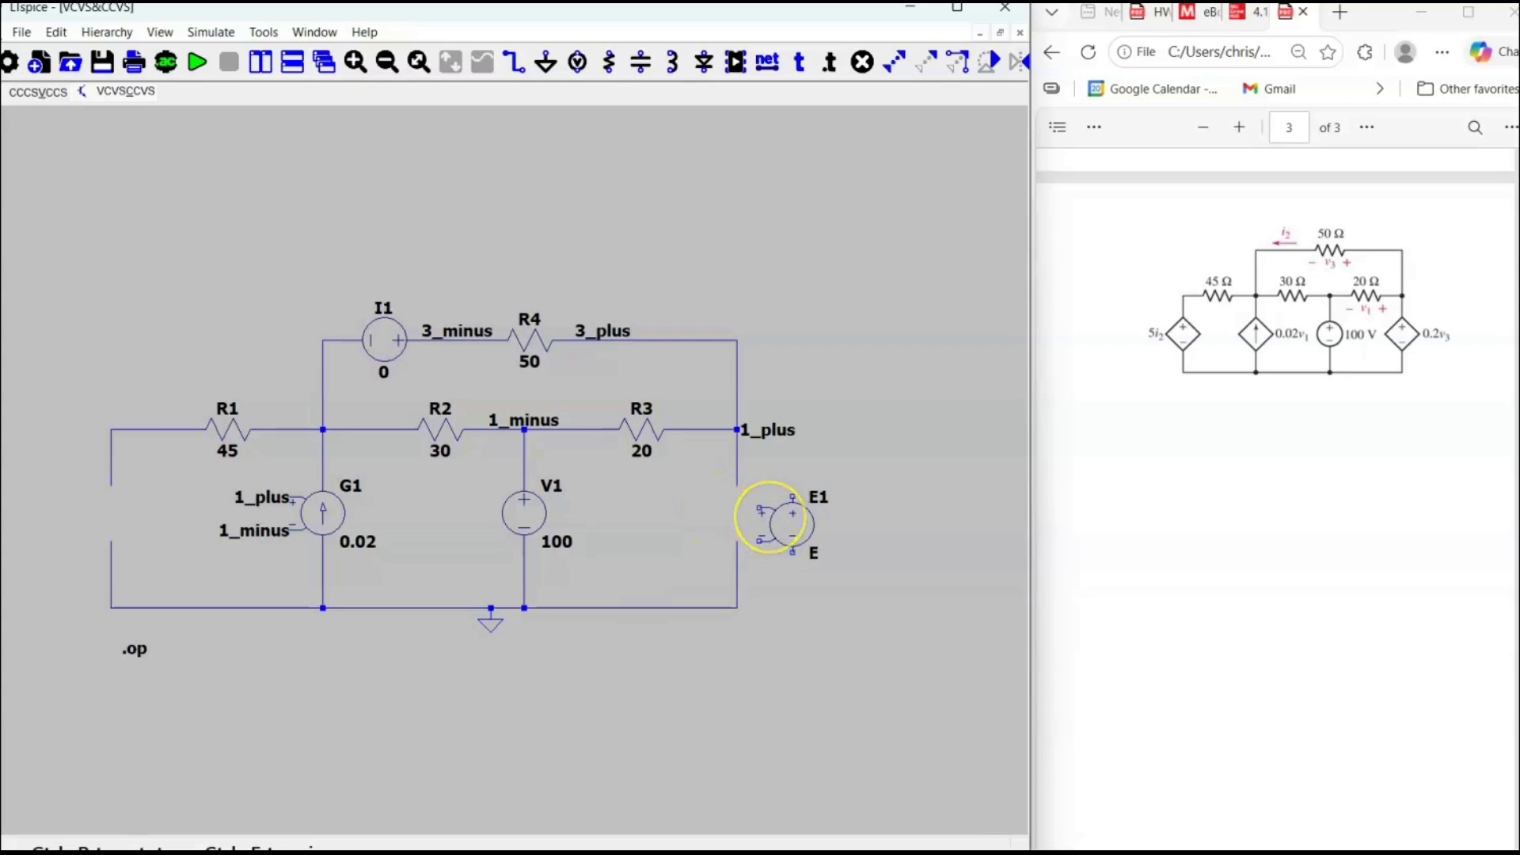
pyautogui.hotkey('ctrl', 'r')
pyautogui.hotkey('ctrl', 'r')
pyautogui.hotkey('ctrl', 'r')
pyautogui.hotkey('ctrl', 'r')
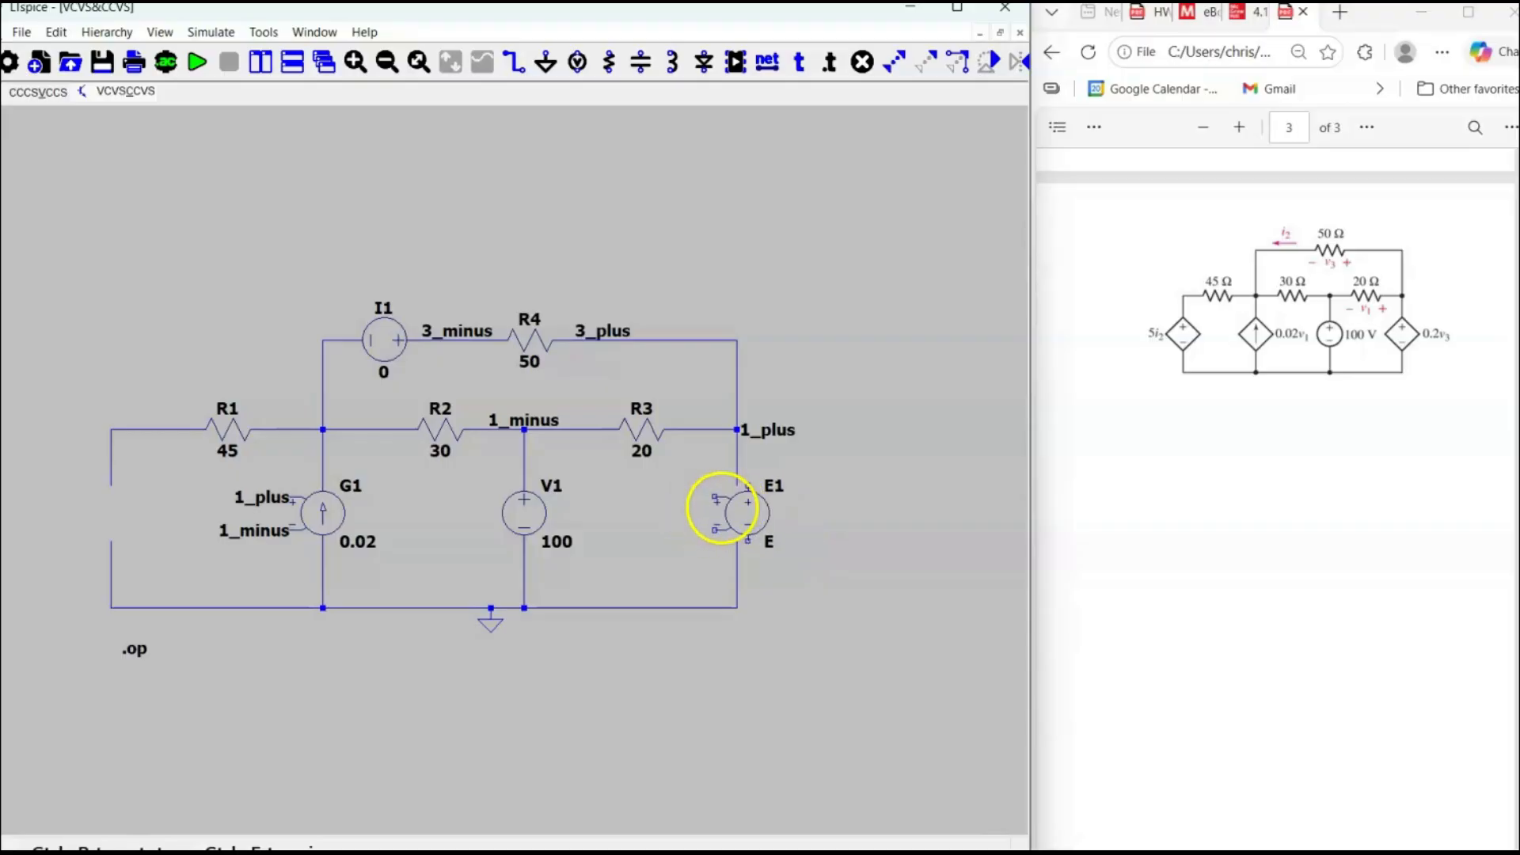
pyautogui.click(718, 503)
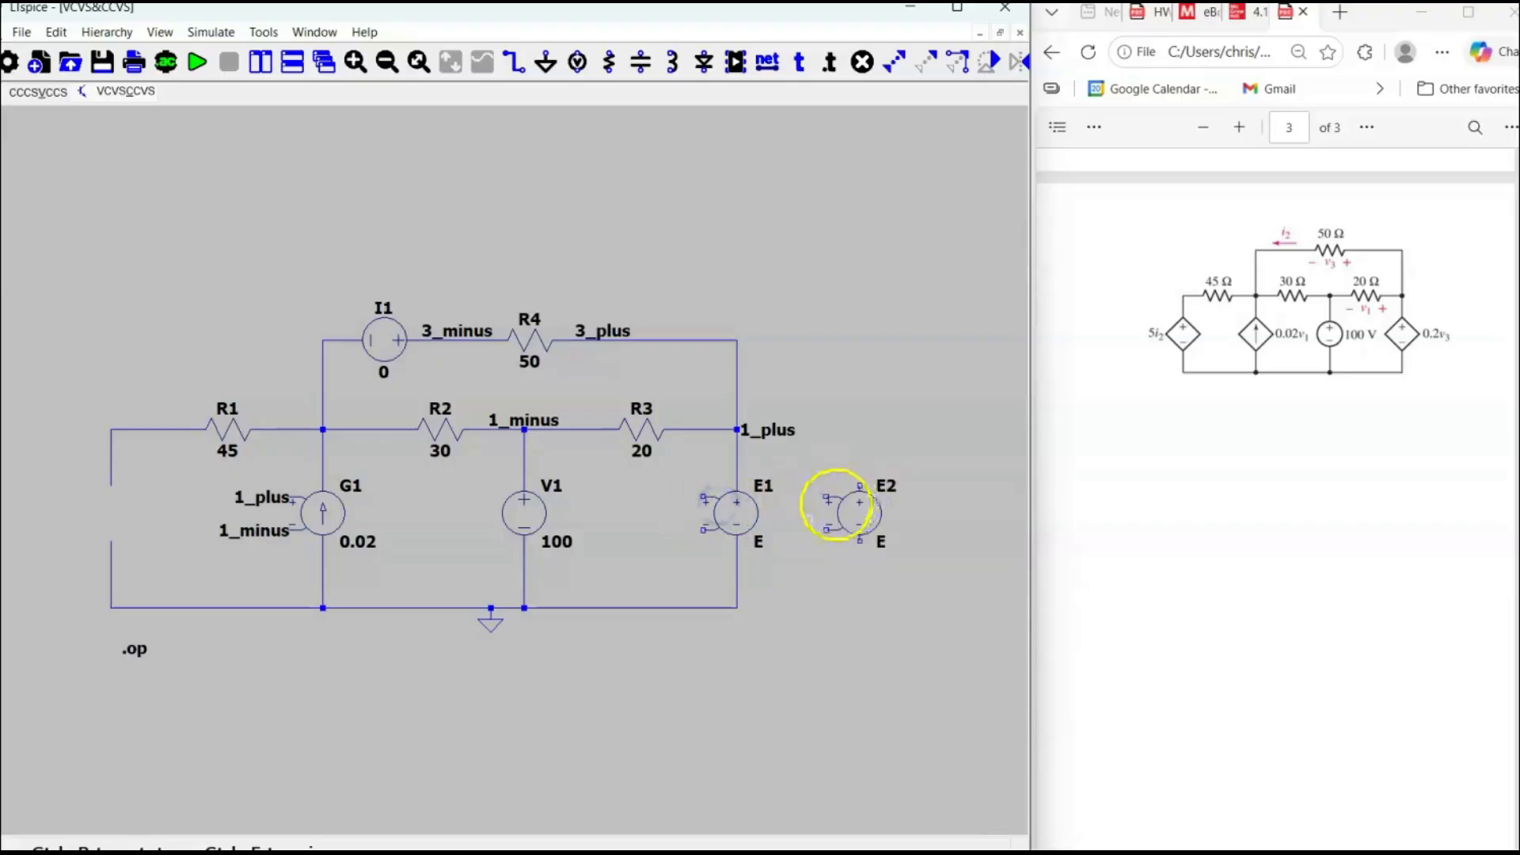
pyautogui.press('Escape')
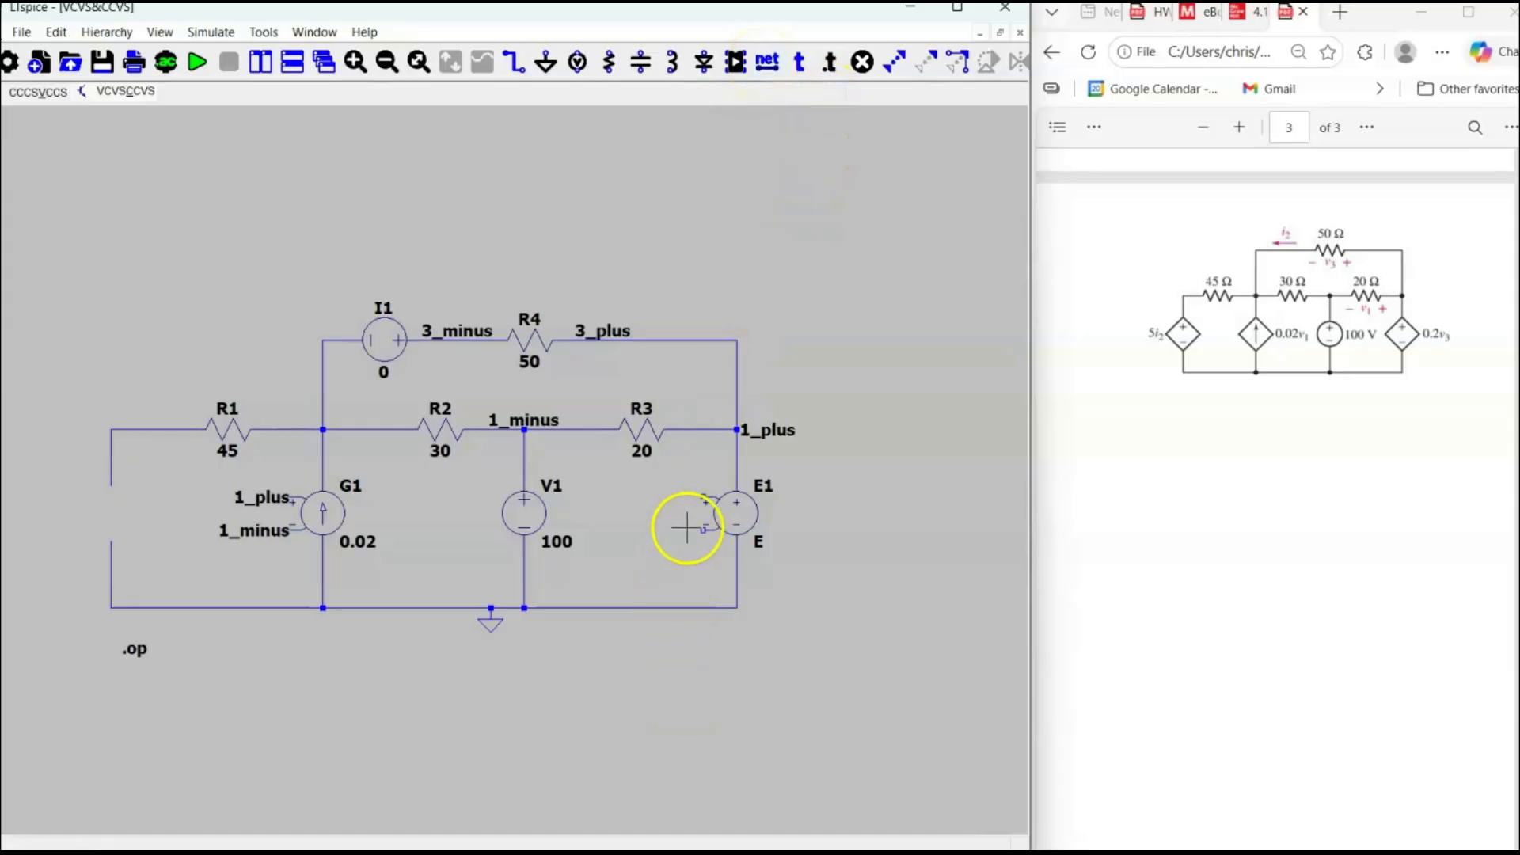
# Attach the net label 3_plus to both control terminals of E1.
pyautogui.press('n')
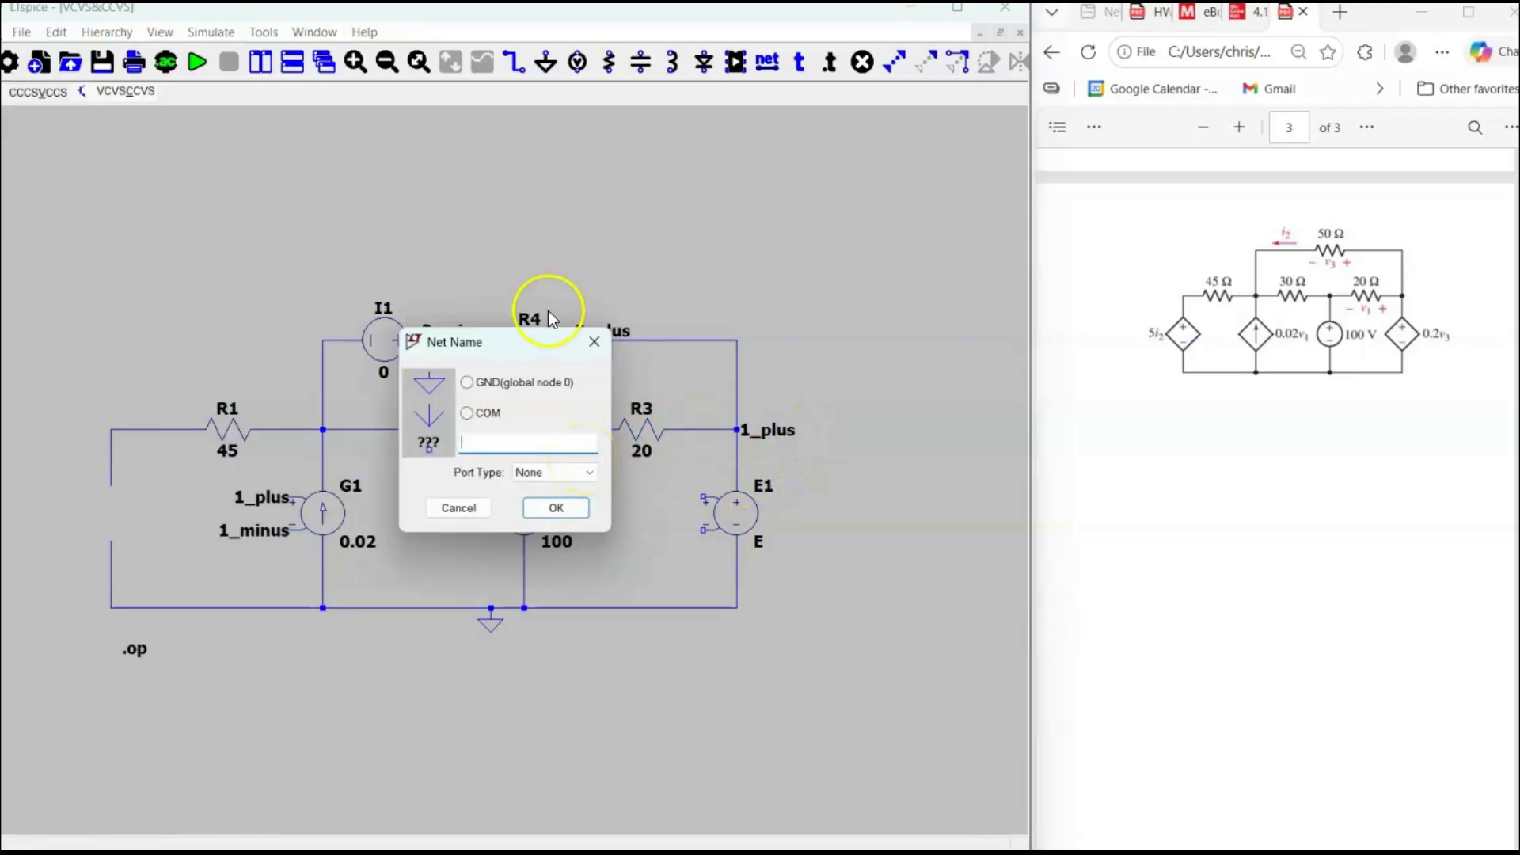
pyautogui.moveTo(537, 354); pyautogui.dragTo(533, 427)
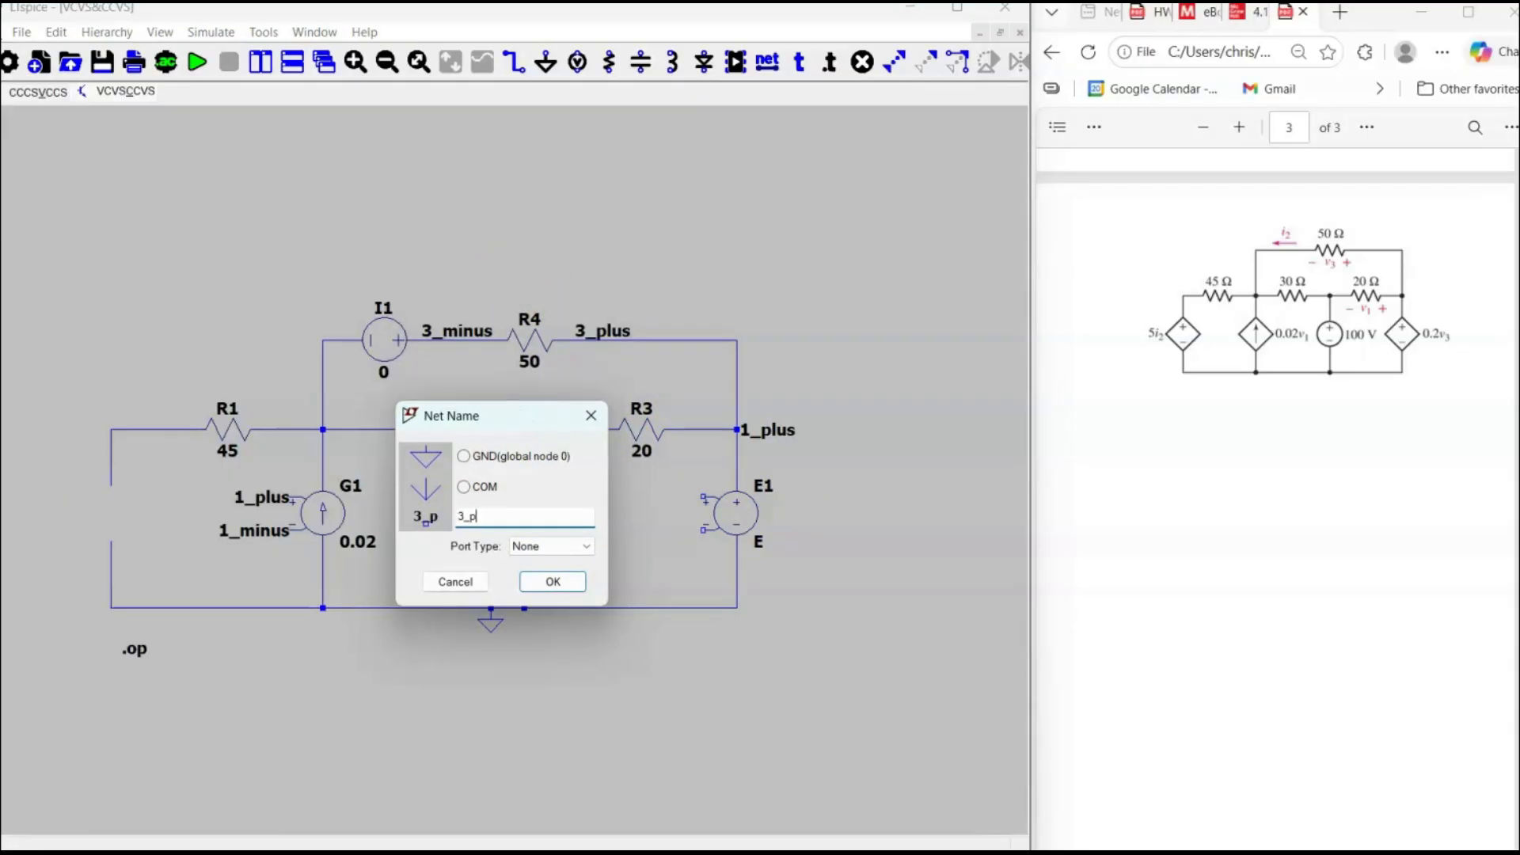
pyautogui.click(552, 582)
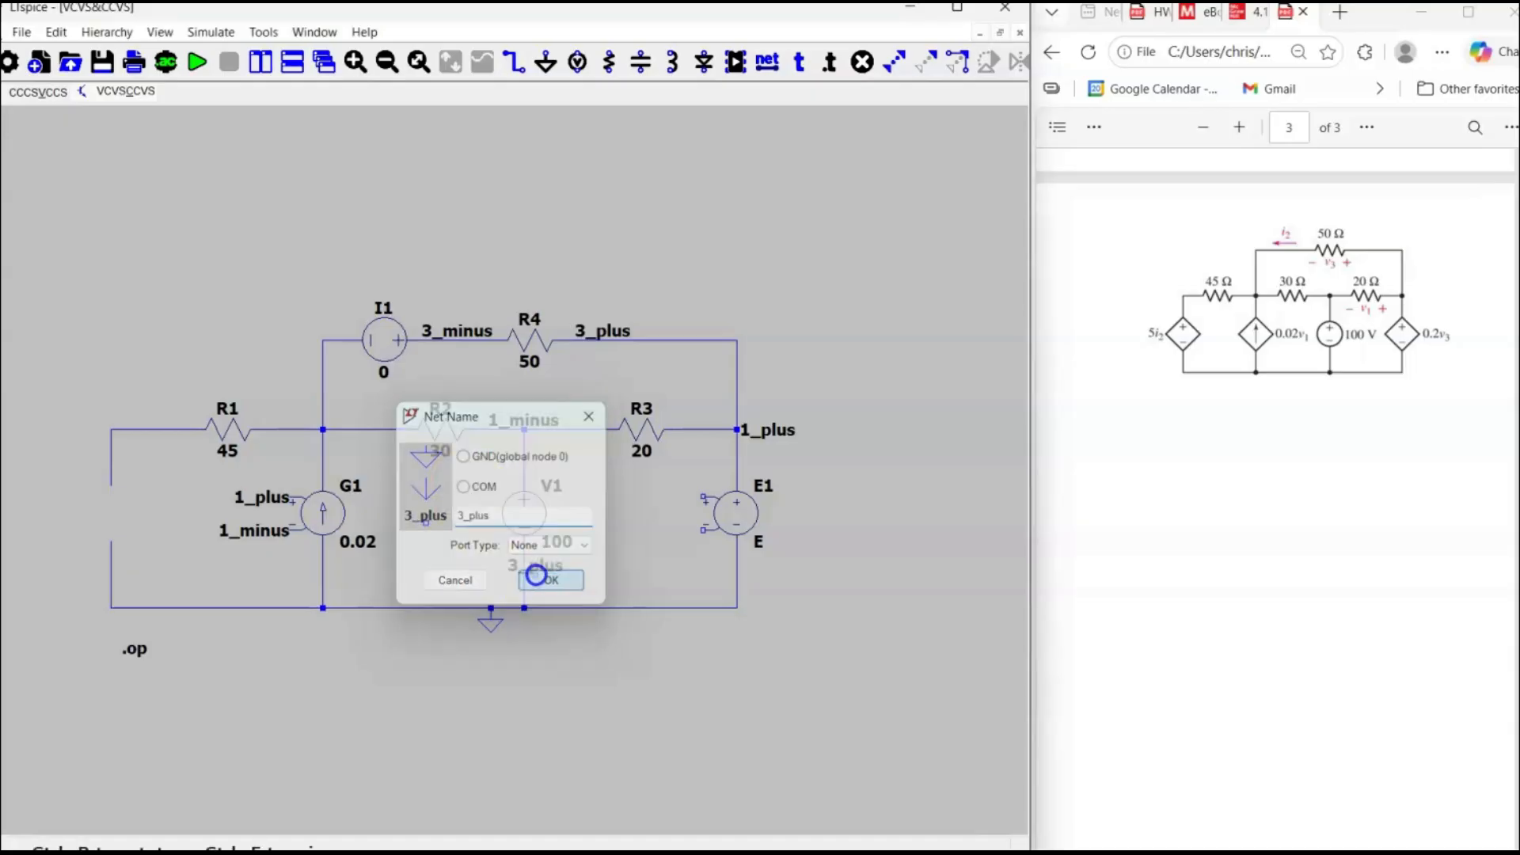
pyautogui.click(704, 499)
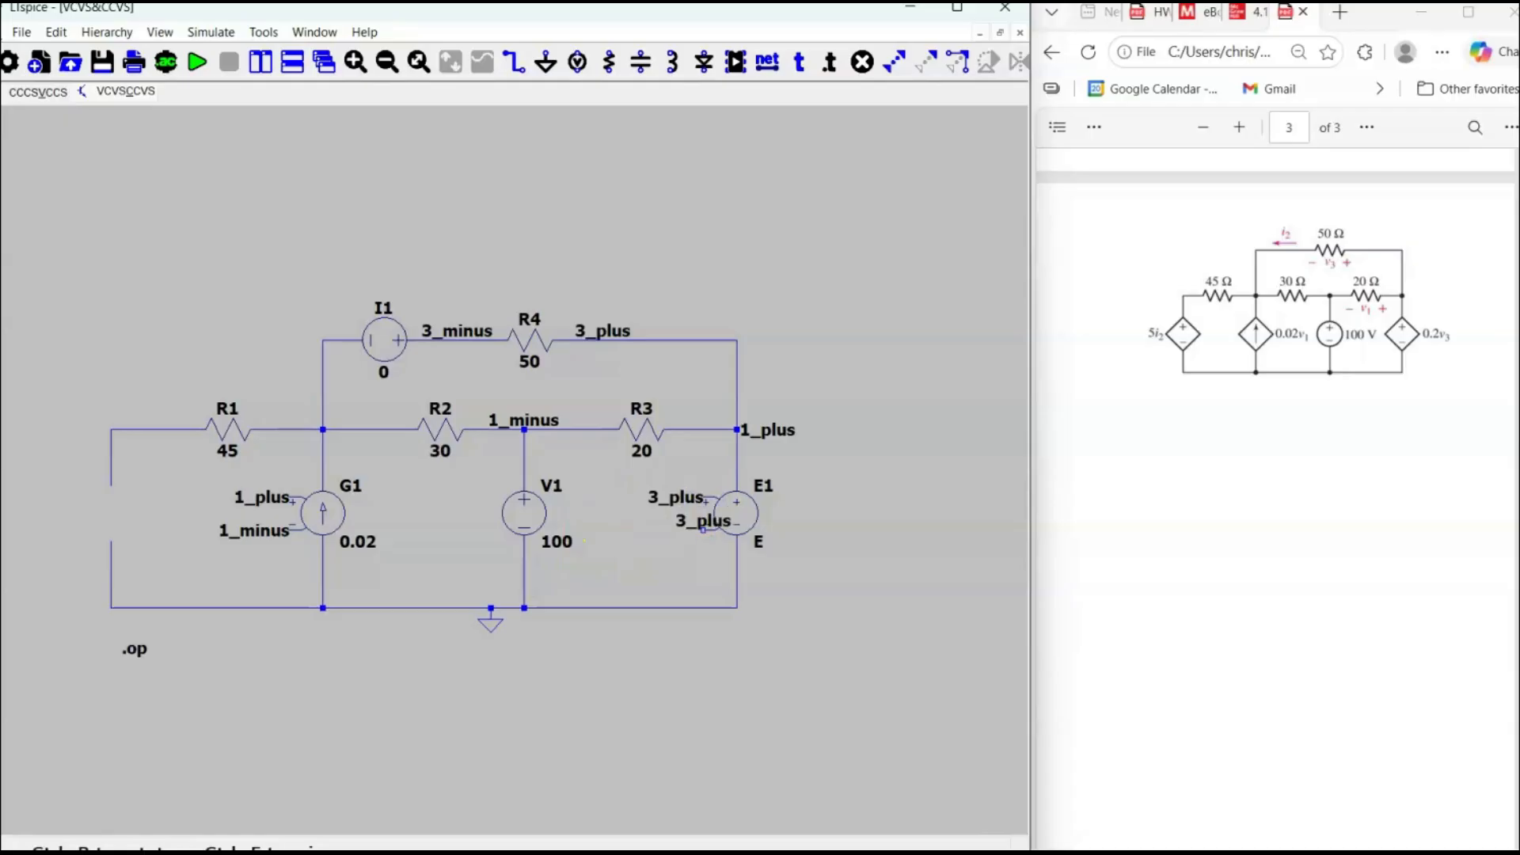
pyautogui.click(679, 527)
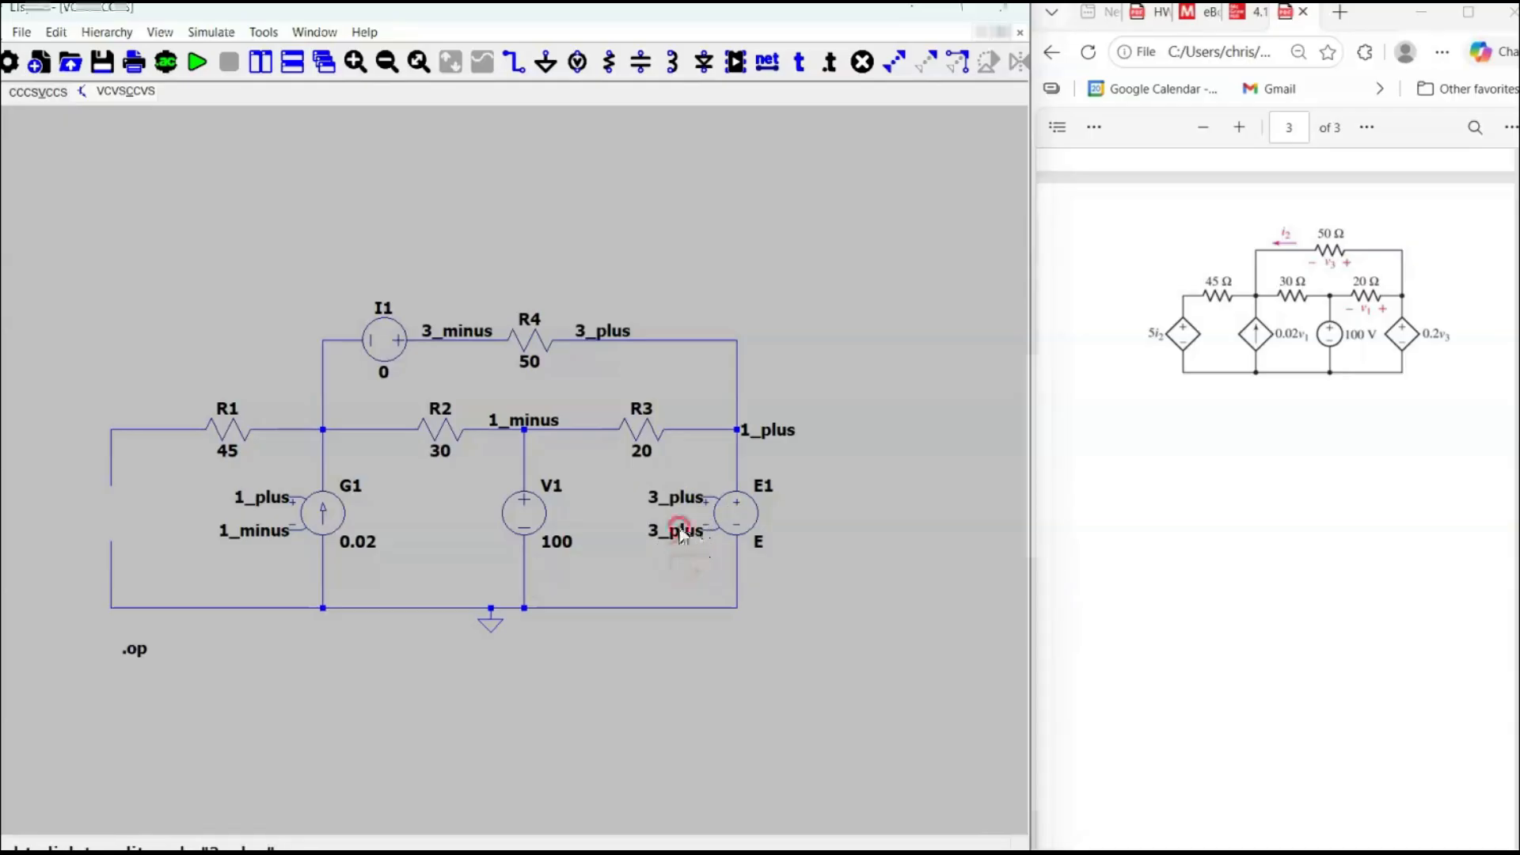
# Rename the net label on E1's negative control terminal to 3_minus and set E1's gain to 0.2.
pyautogui.rightClick(680, 531)
pyautogui.click(515, 444)
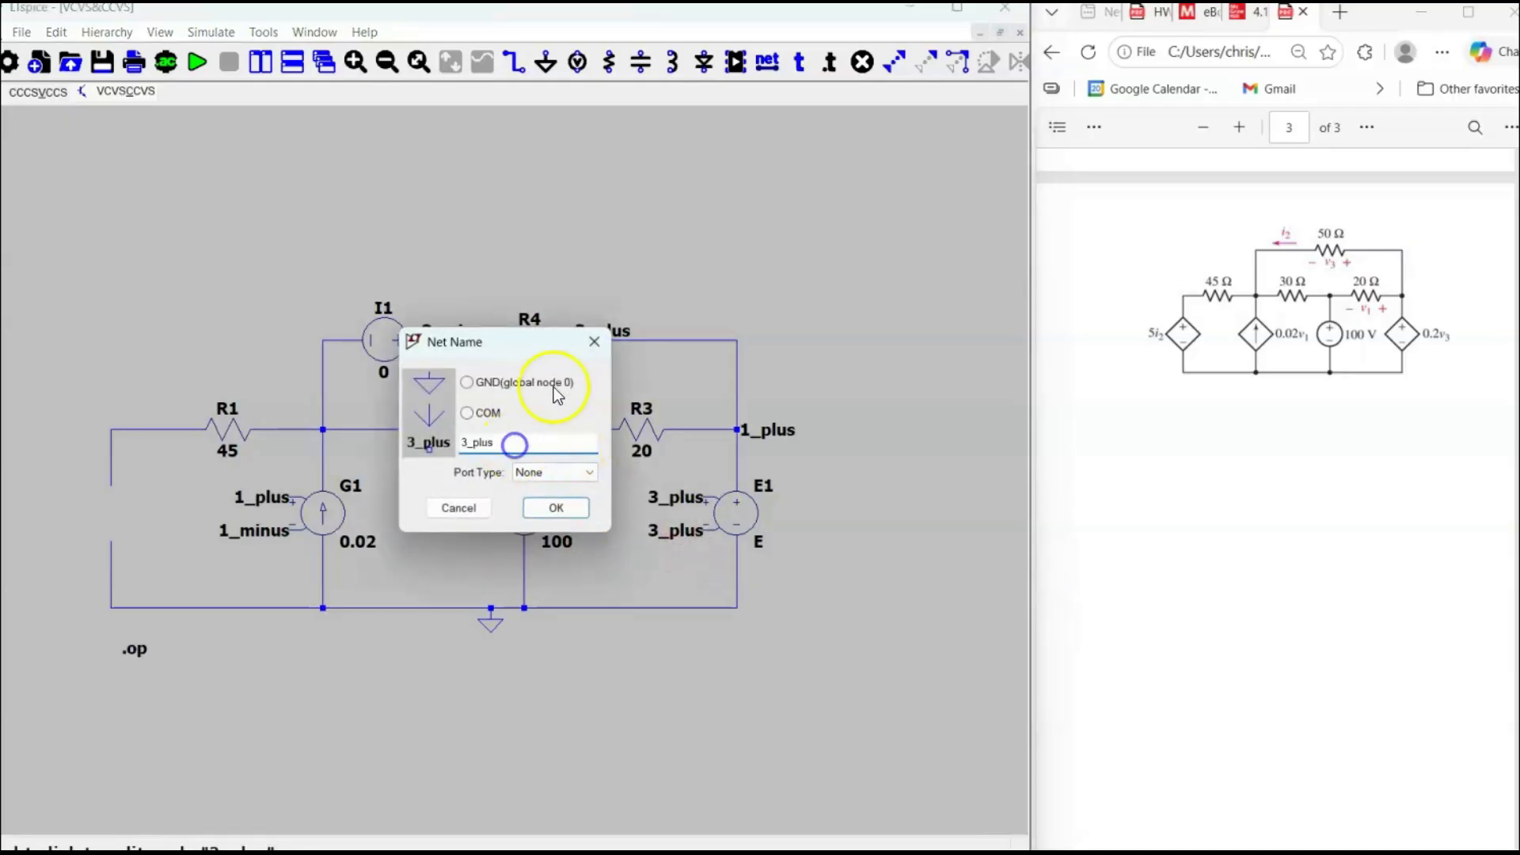
pyautogui.click(594, 341)
pyautogui.rightClick(679, 532)
pyautogui.click(498, 443)
pyautogui.press('BackSpace')
pyautogui.press('BackSpace')
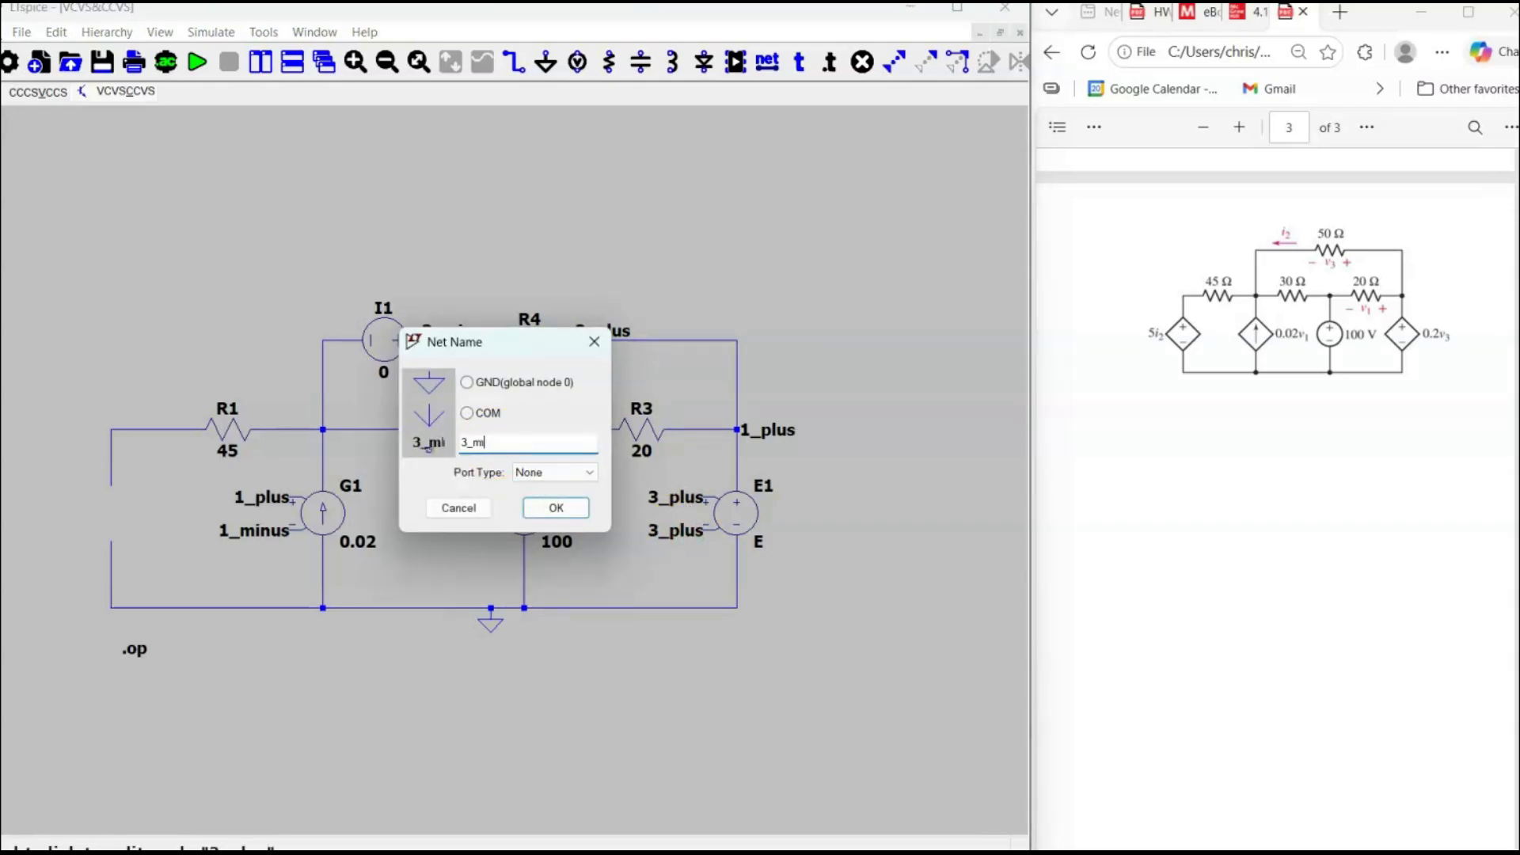
pyautogui.click(546, 510)
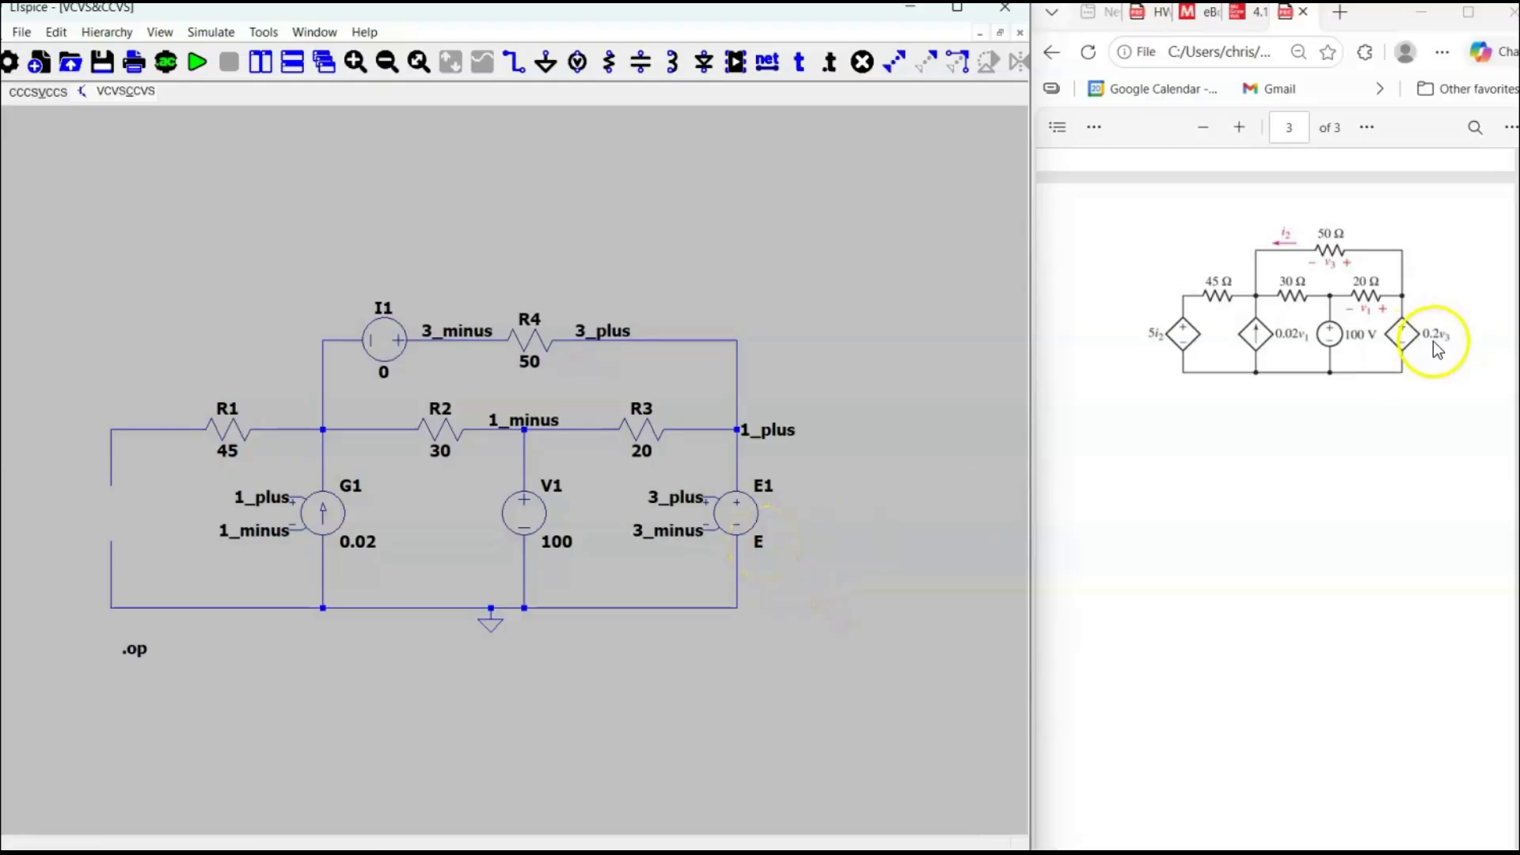
pyautogui.rightClick(761, 545)
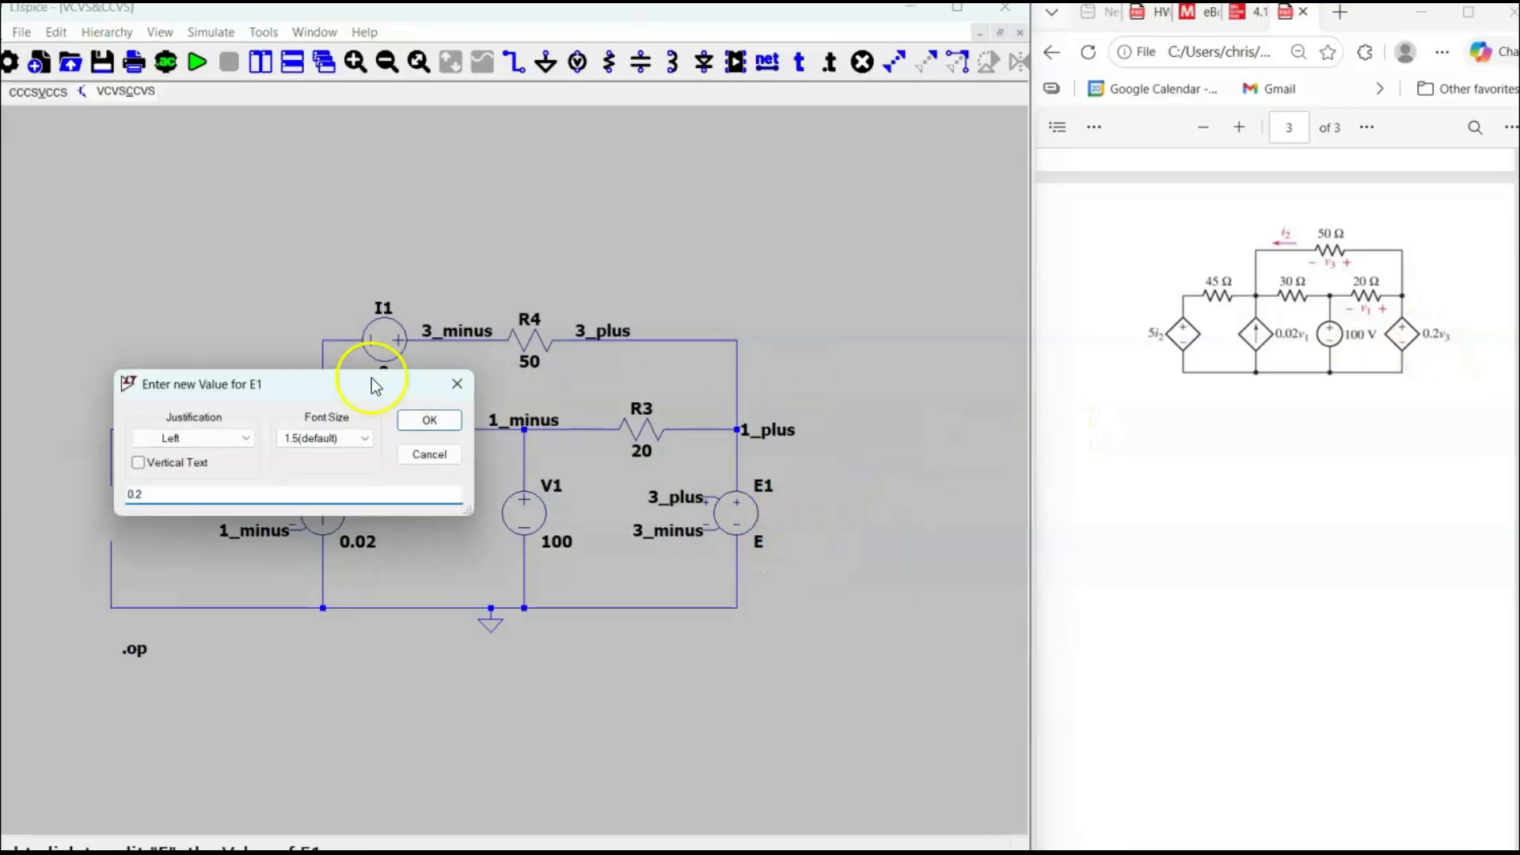
pyautogui.click(427, 420)
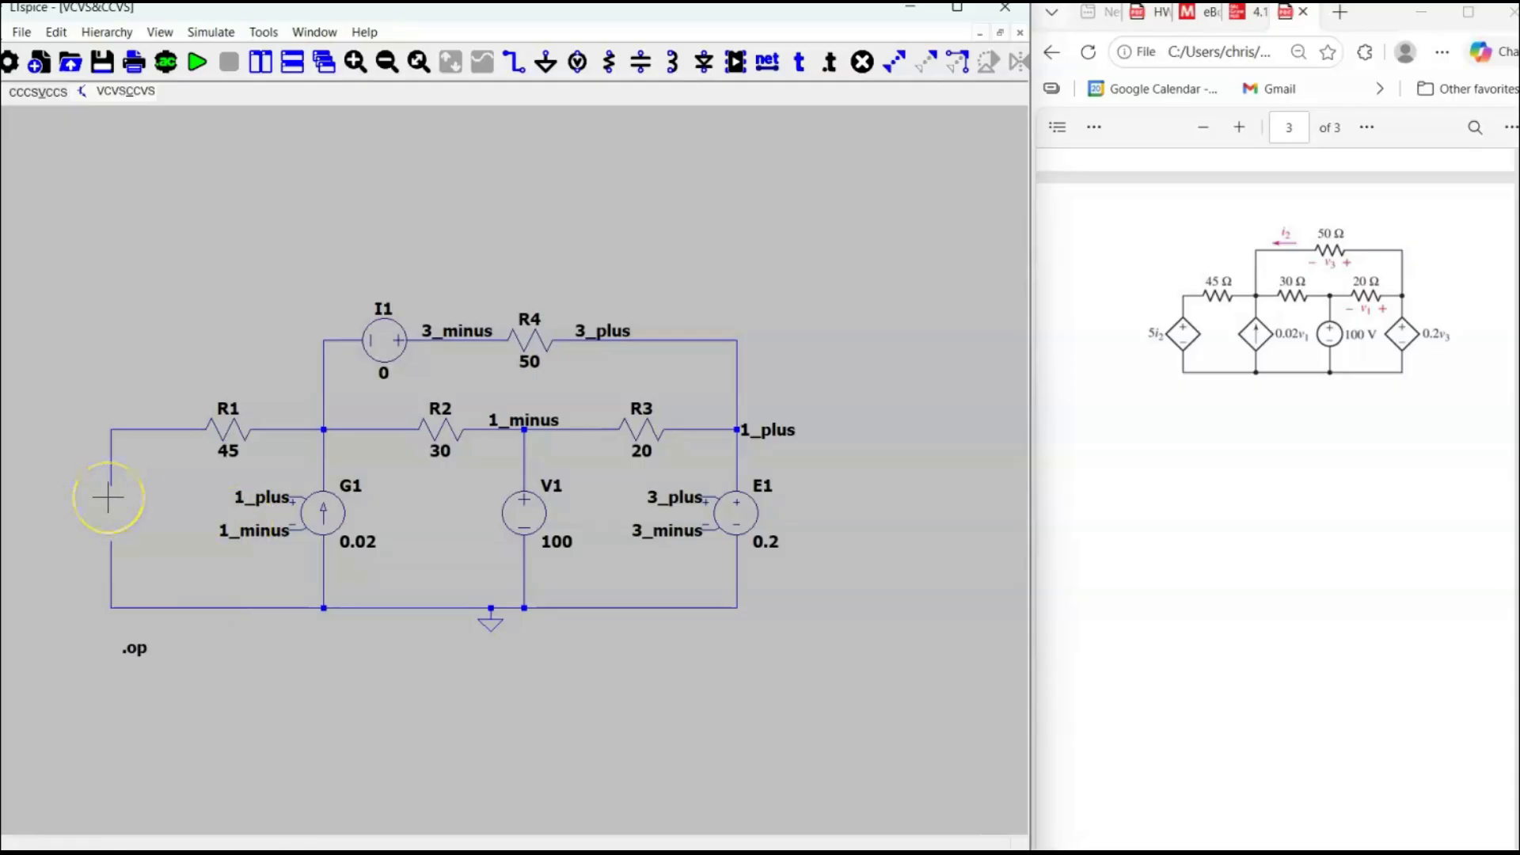
# Place a current-dependent voltage source (h) in the gap of the leftmost branch, between R1 and the bottom rail.
pyautogui.press('F2')
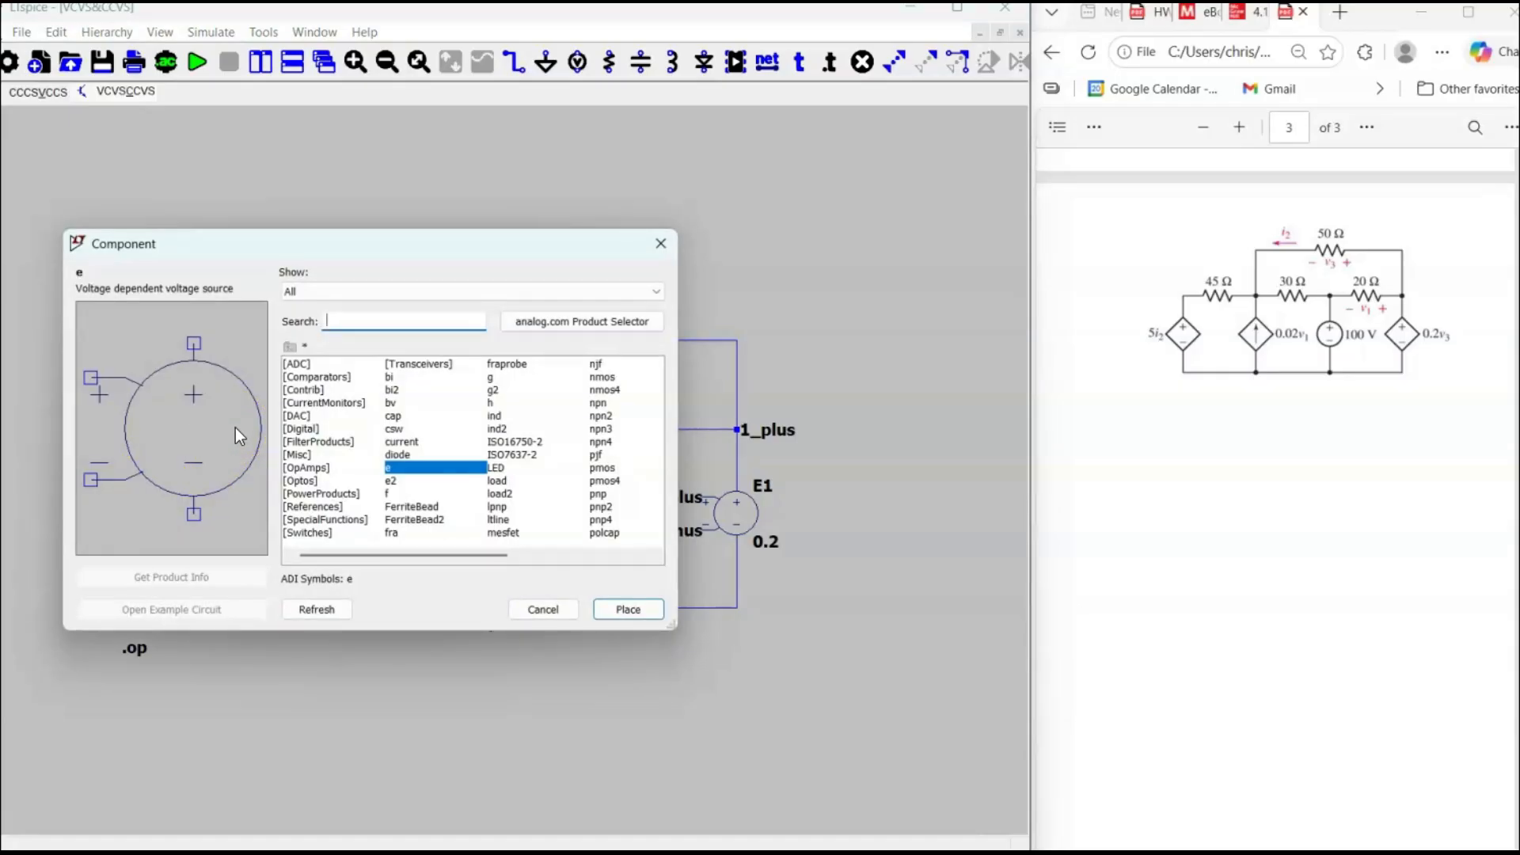
pyautogui.write('h')
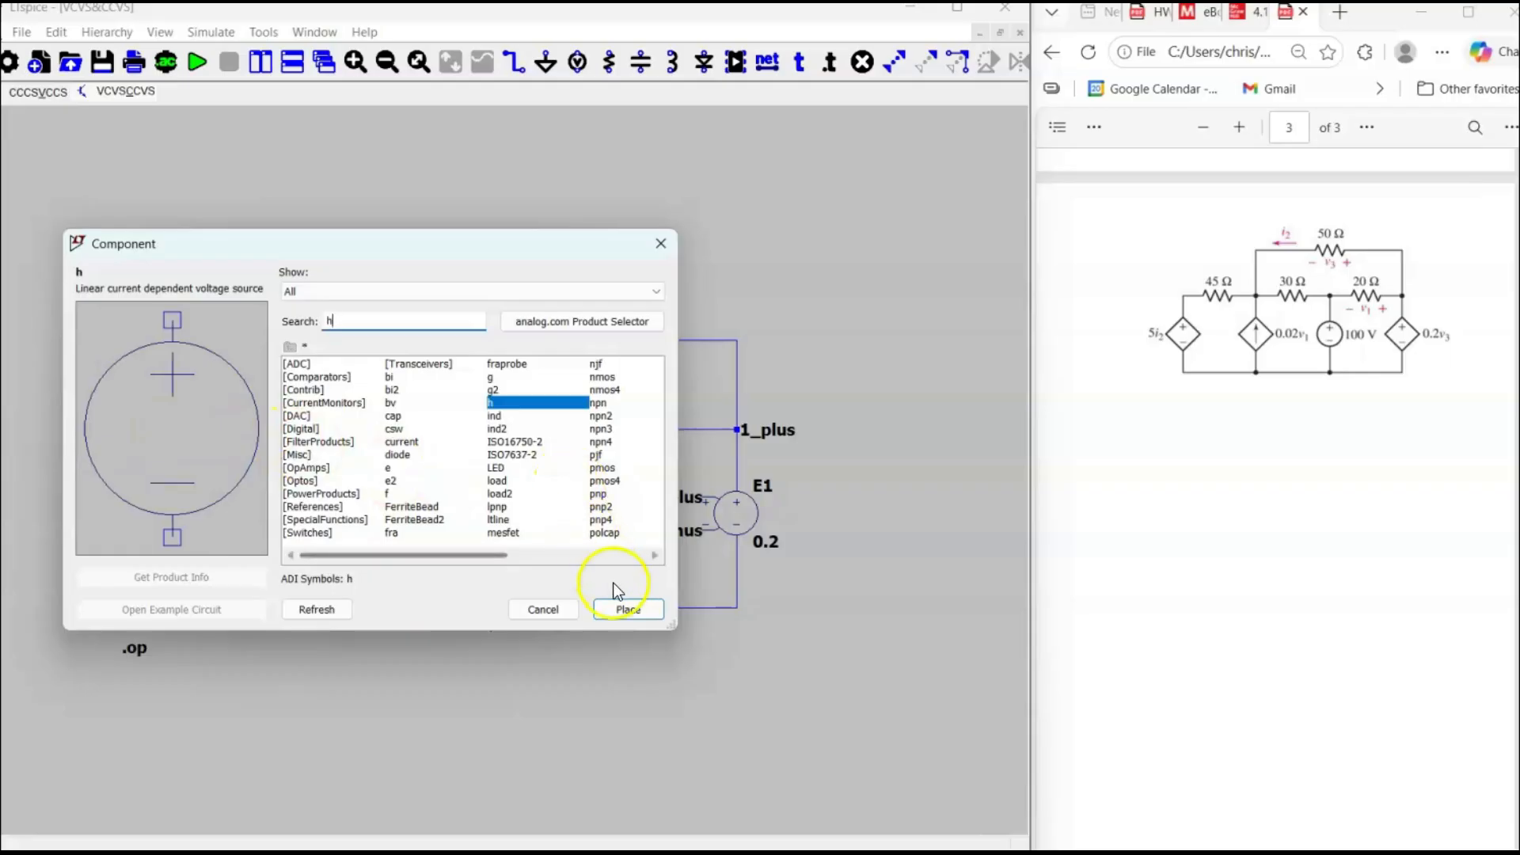
pyautogui.click(621, 610)
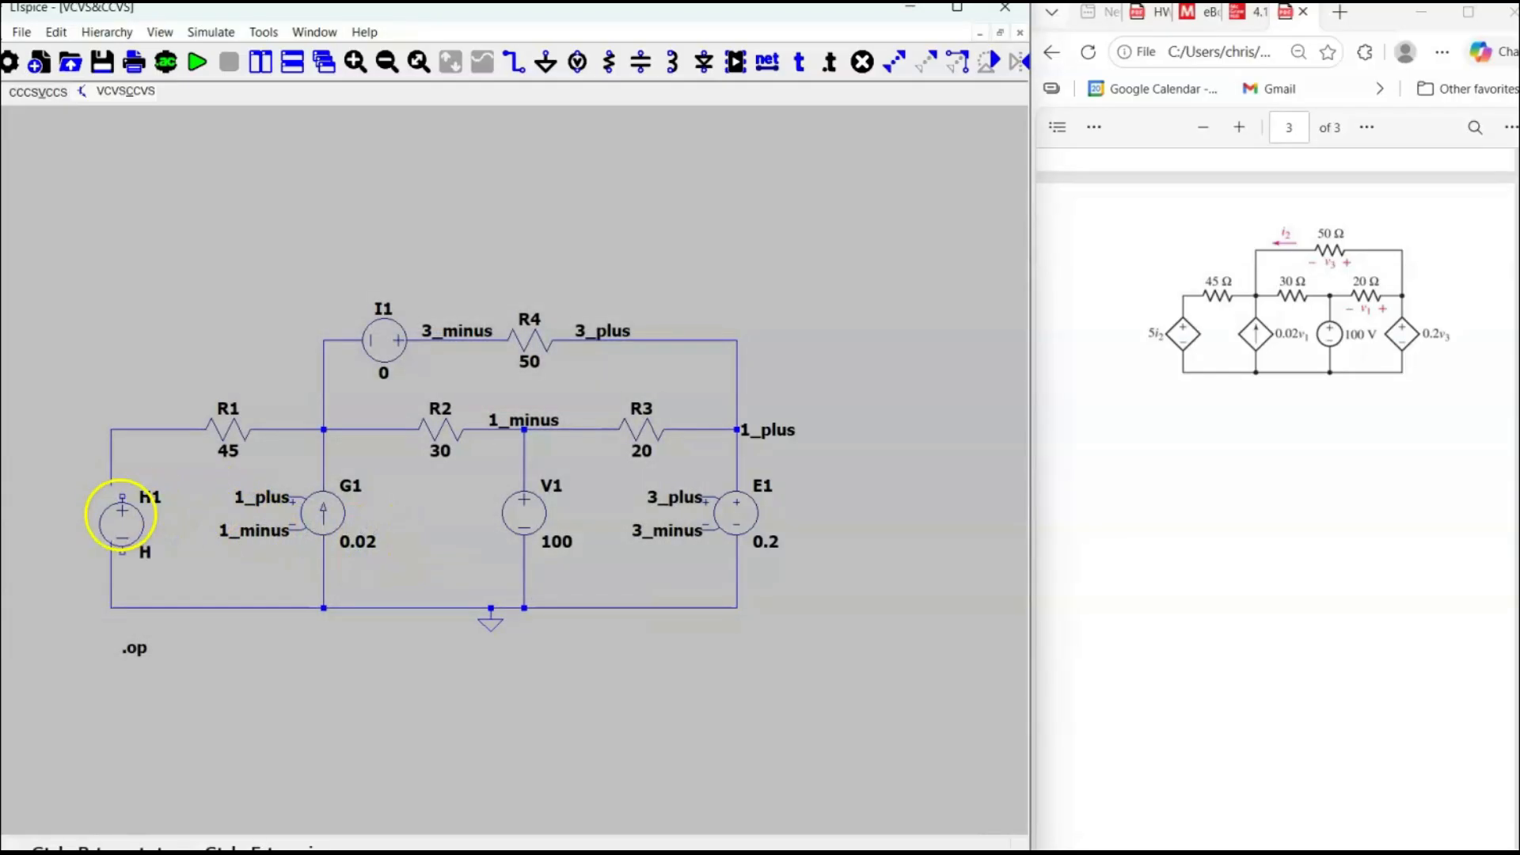
pyautogui.click(111, 506)
pyautogui.rightClick(151, 538)
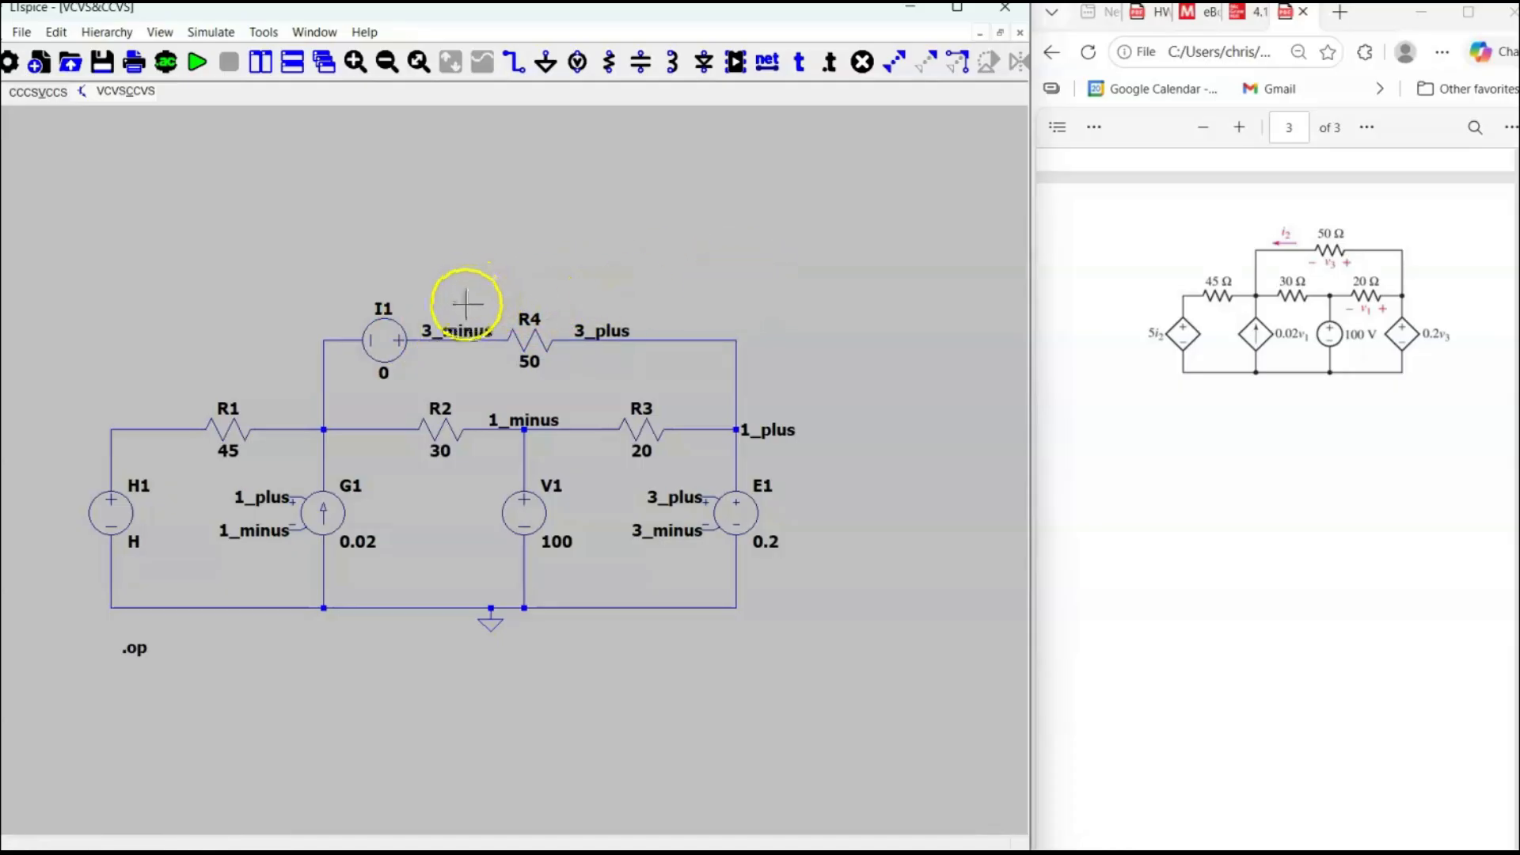
# Check the instance name of the zero-valued source beside R4 and set the value of H1 to I1 5.
pyautogui.rightClick(385, 315)
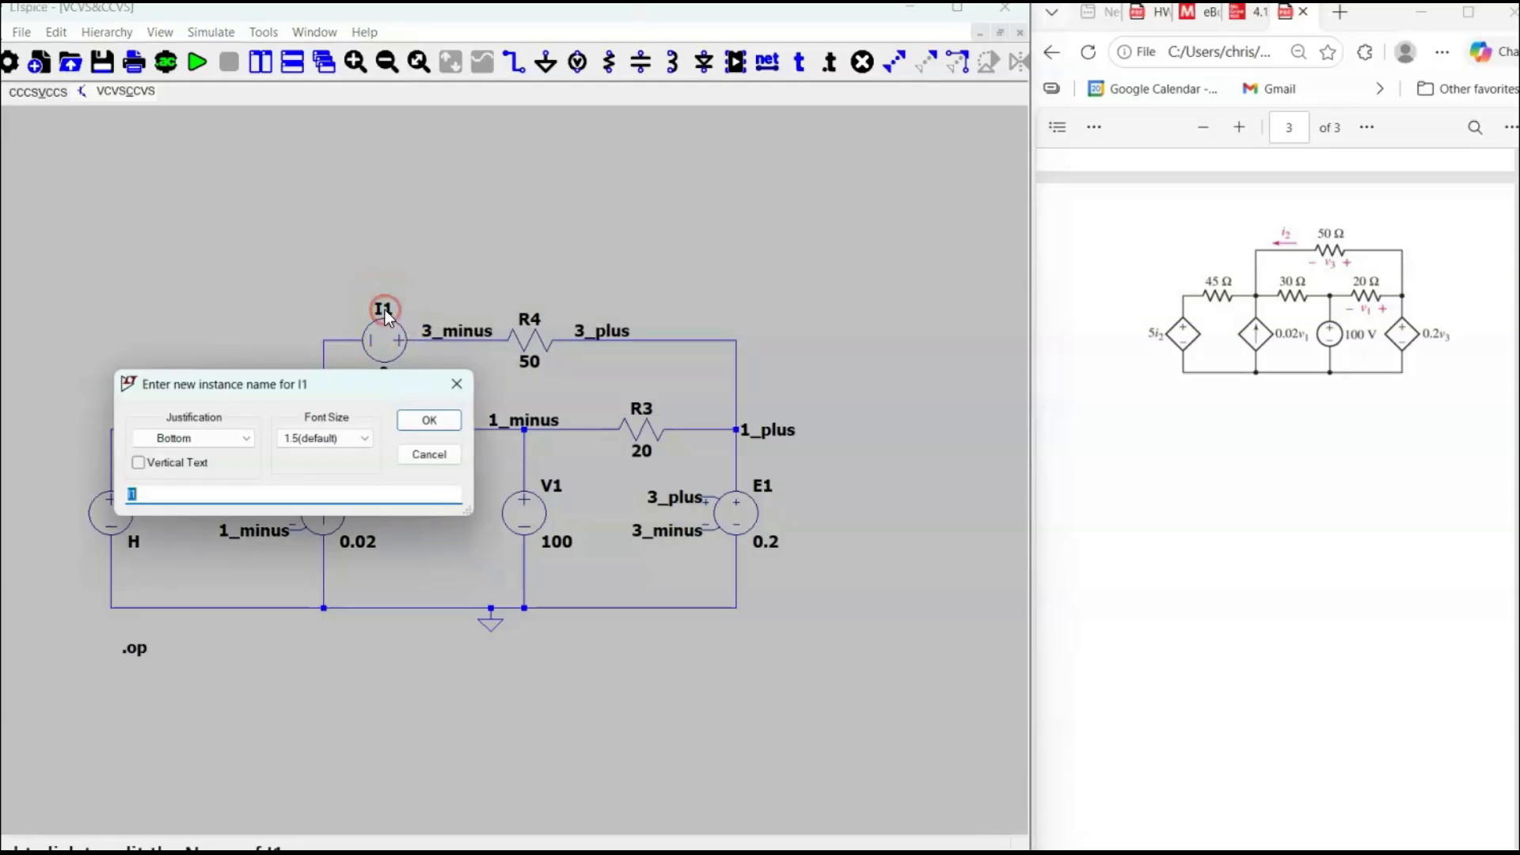
pyautogui.click(458, 383)
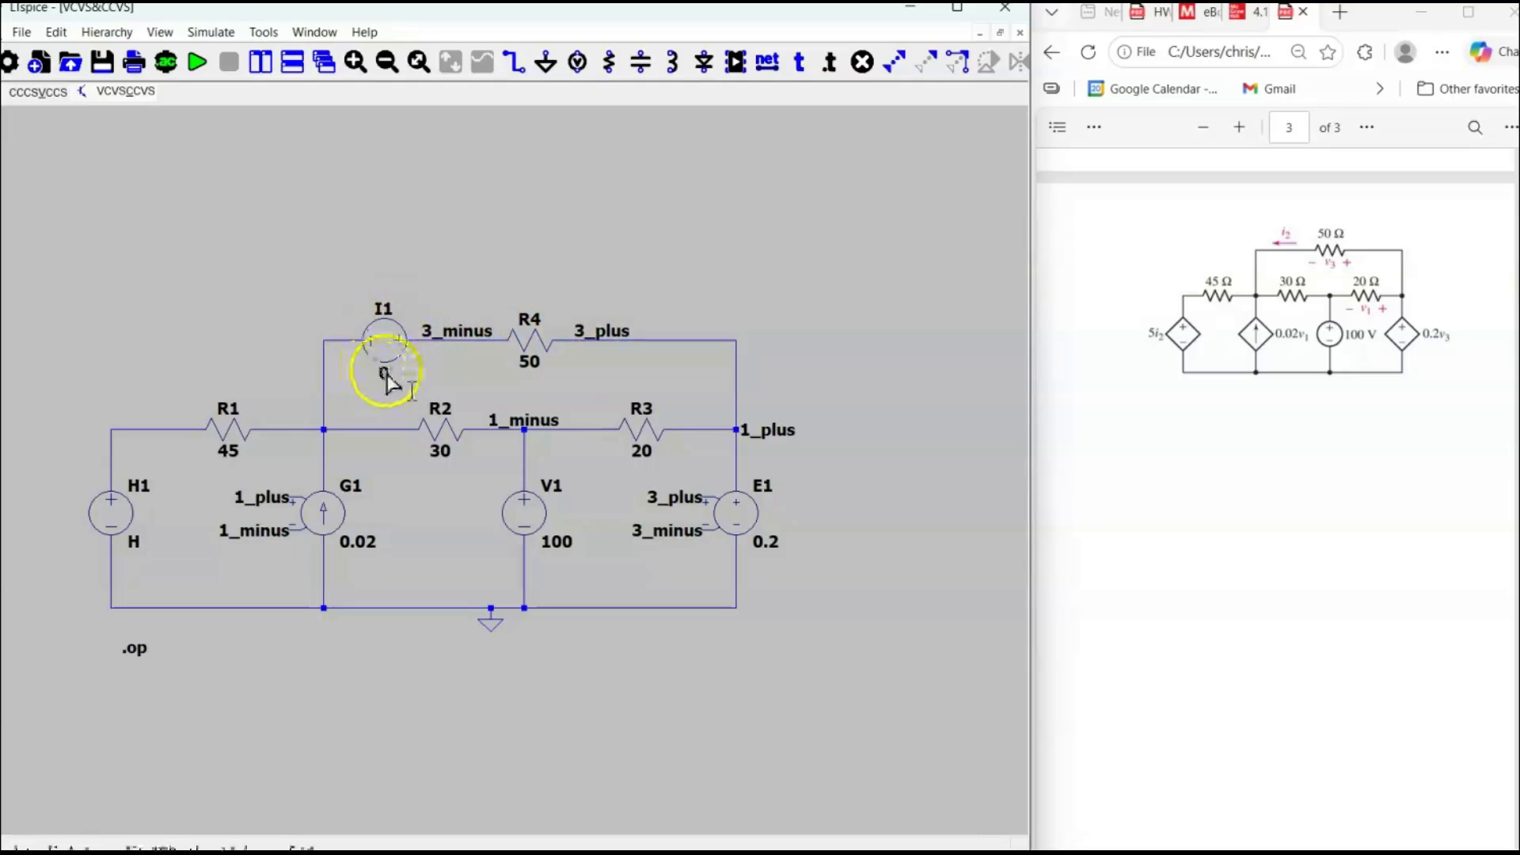
pyautogui.rightClick(135, 543)
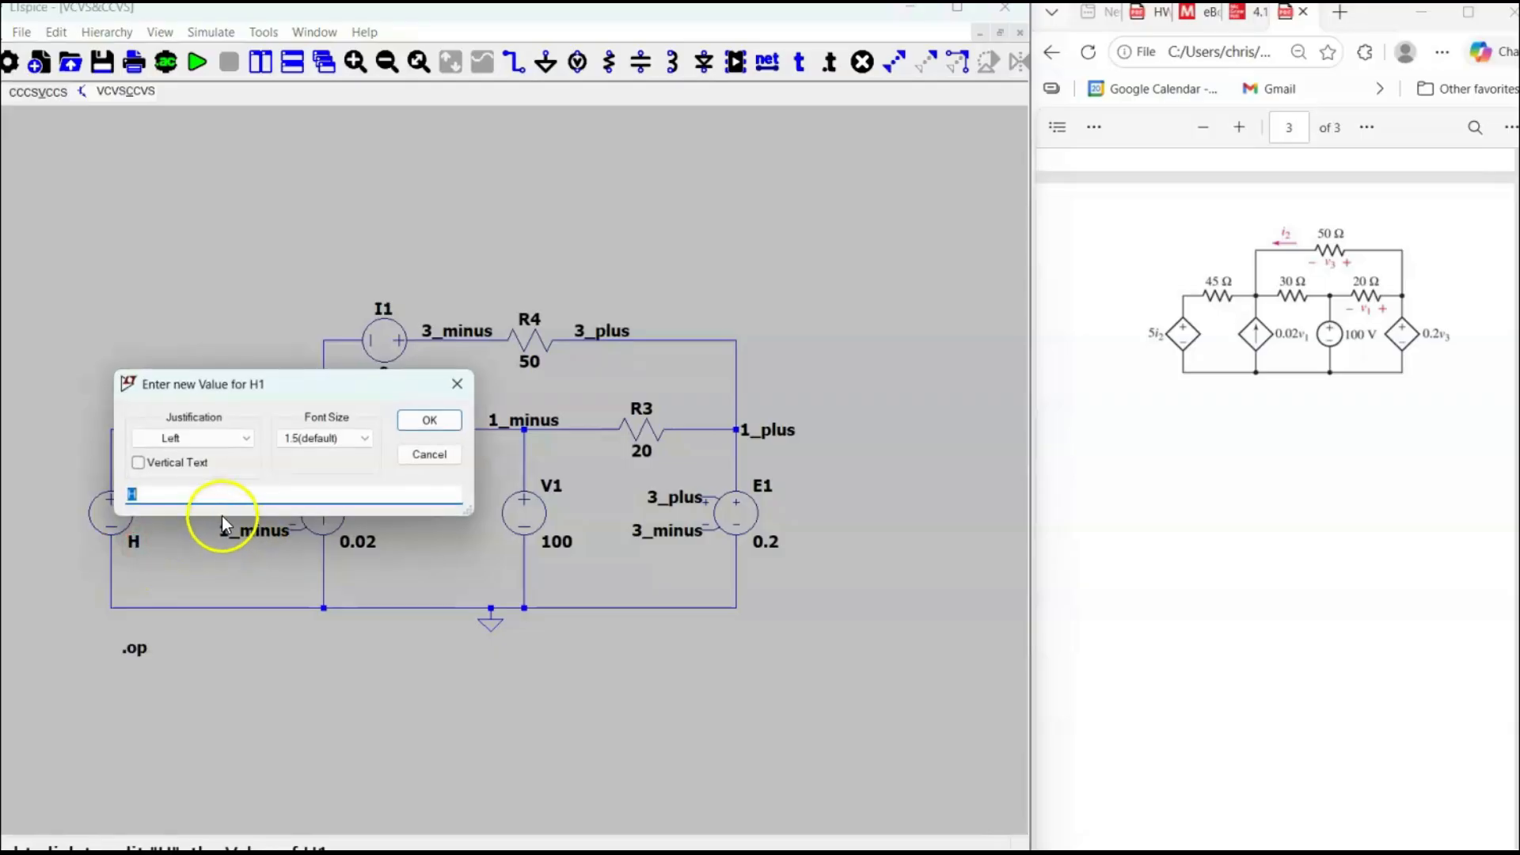
pyautogui.write('I1')
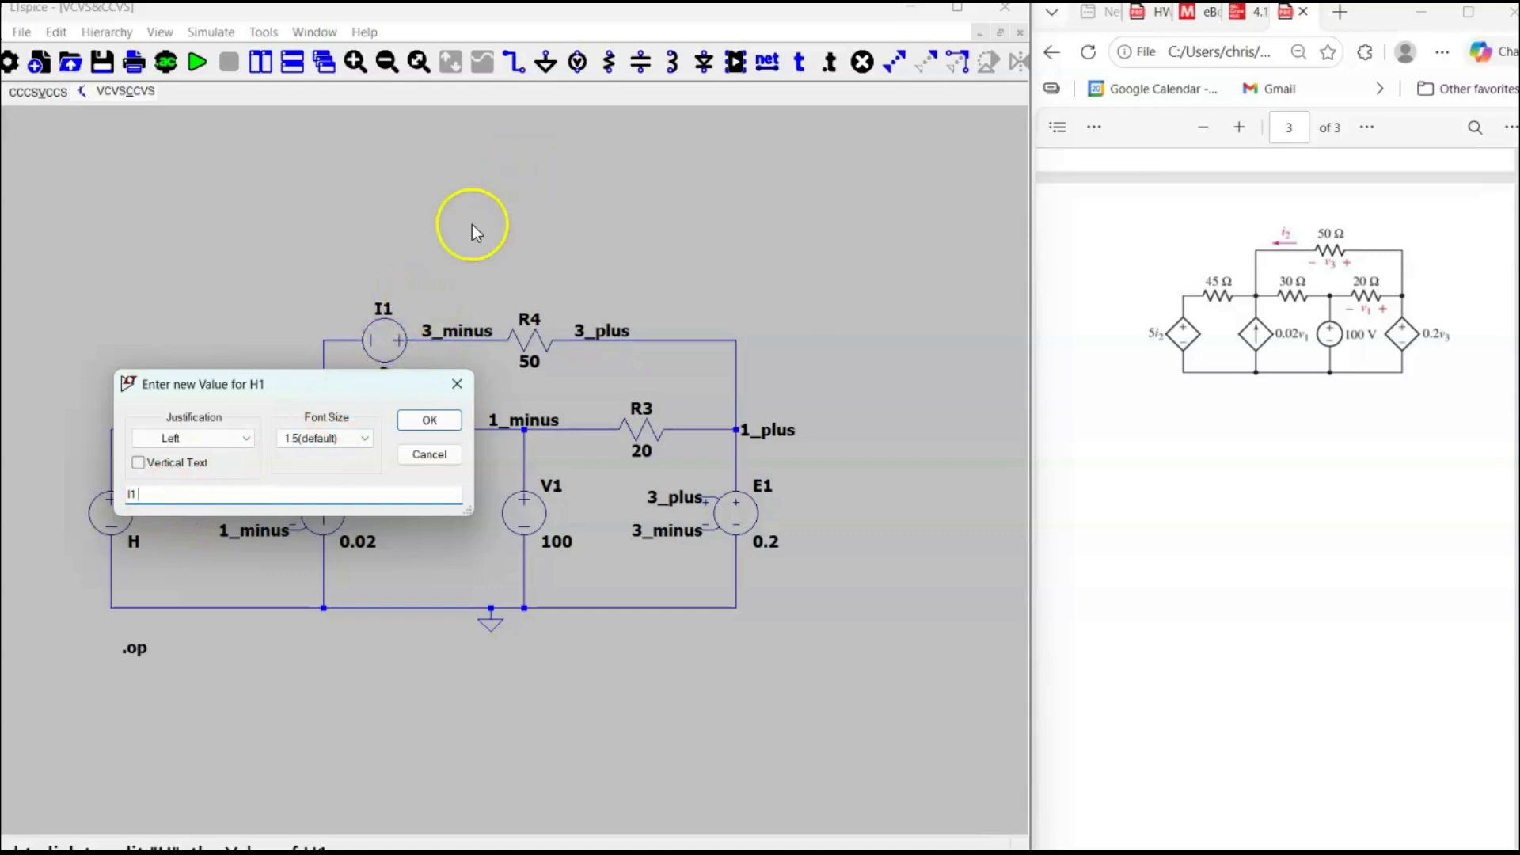
pyautogui.click(142, 495)
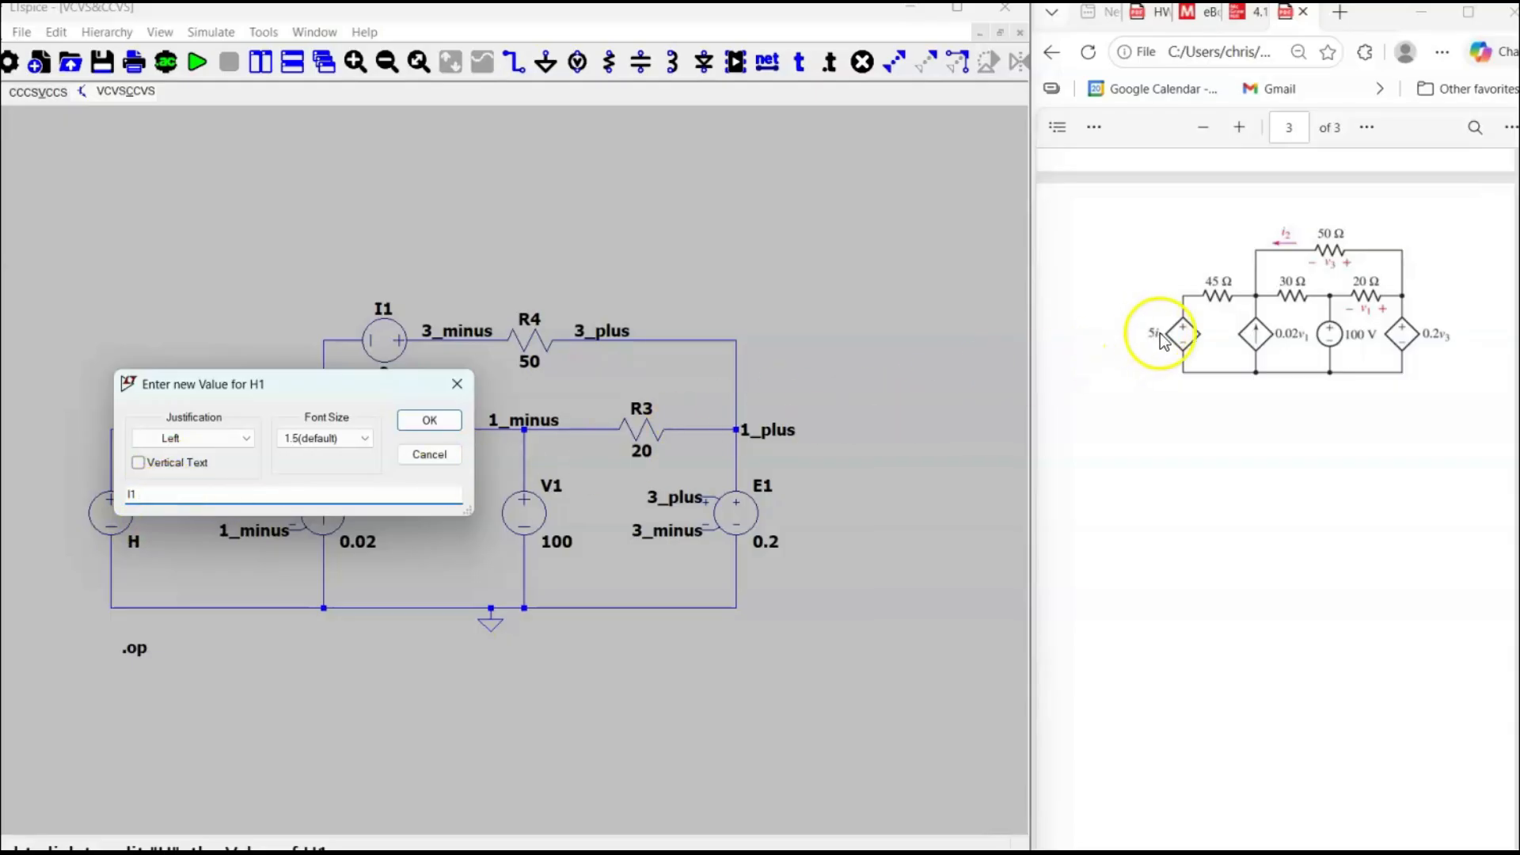
pyautogui.write('5')
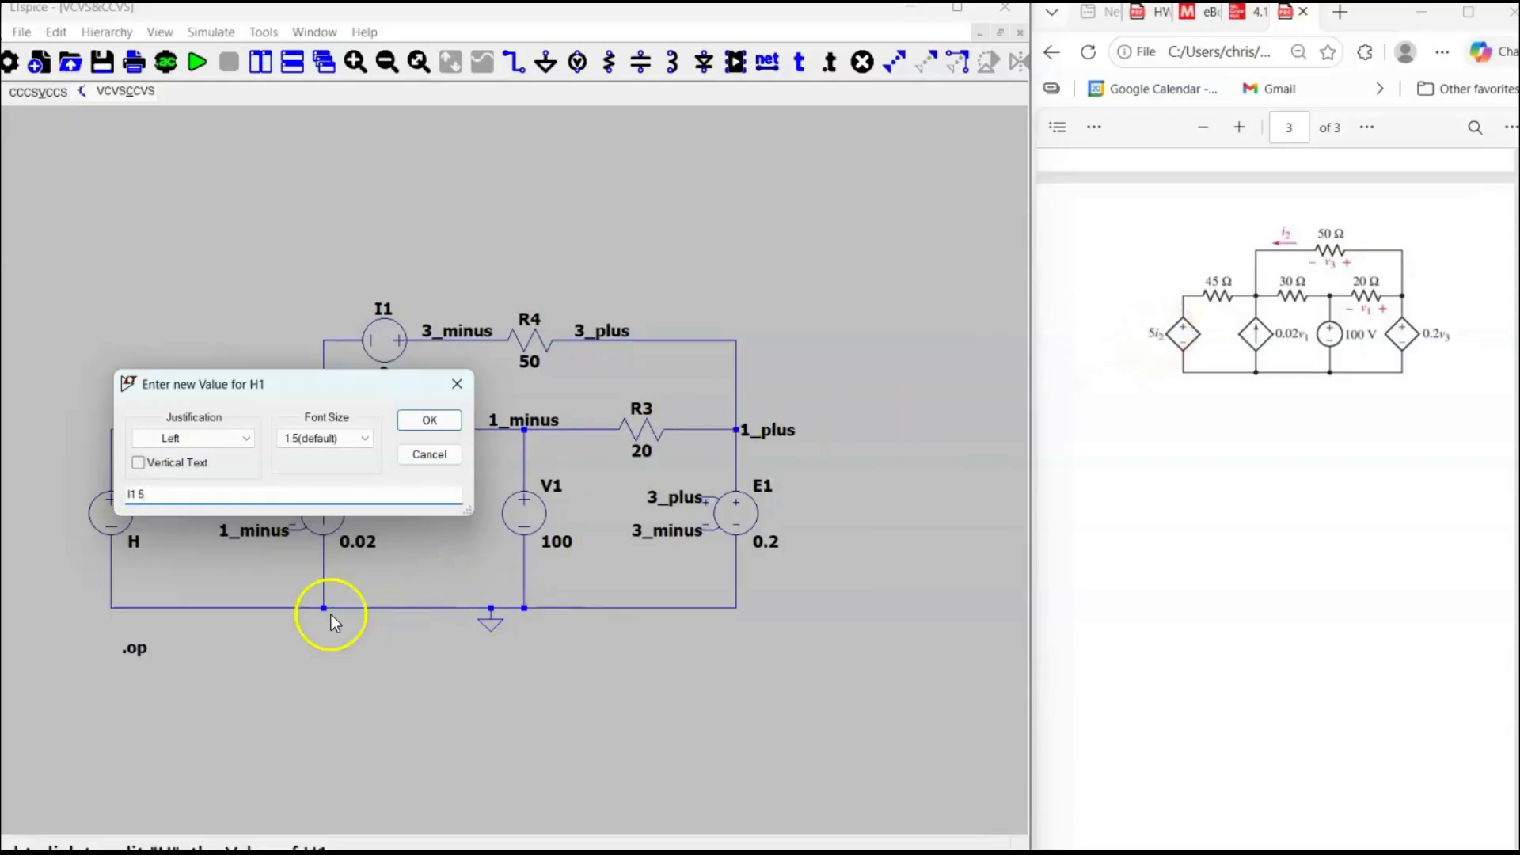
pyautogui.click(429, 422)
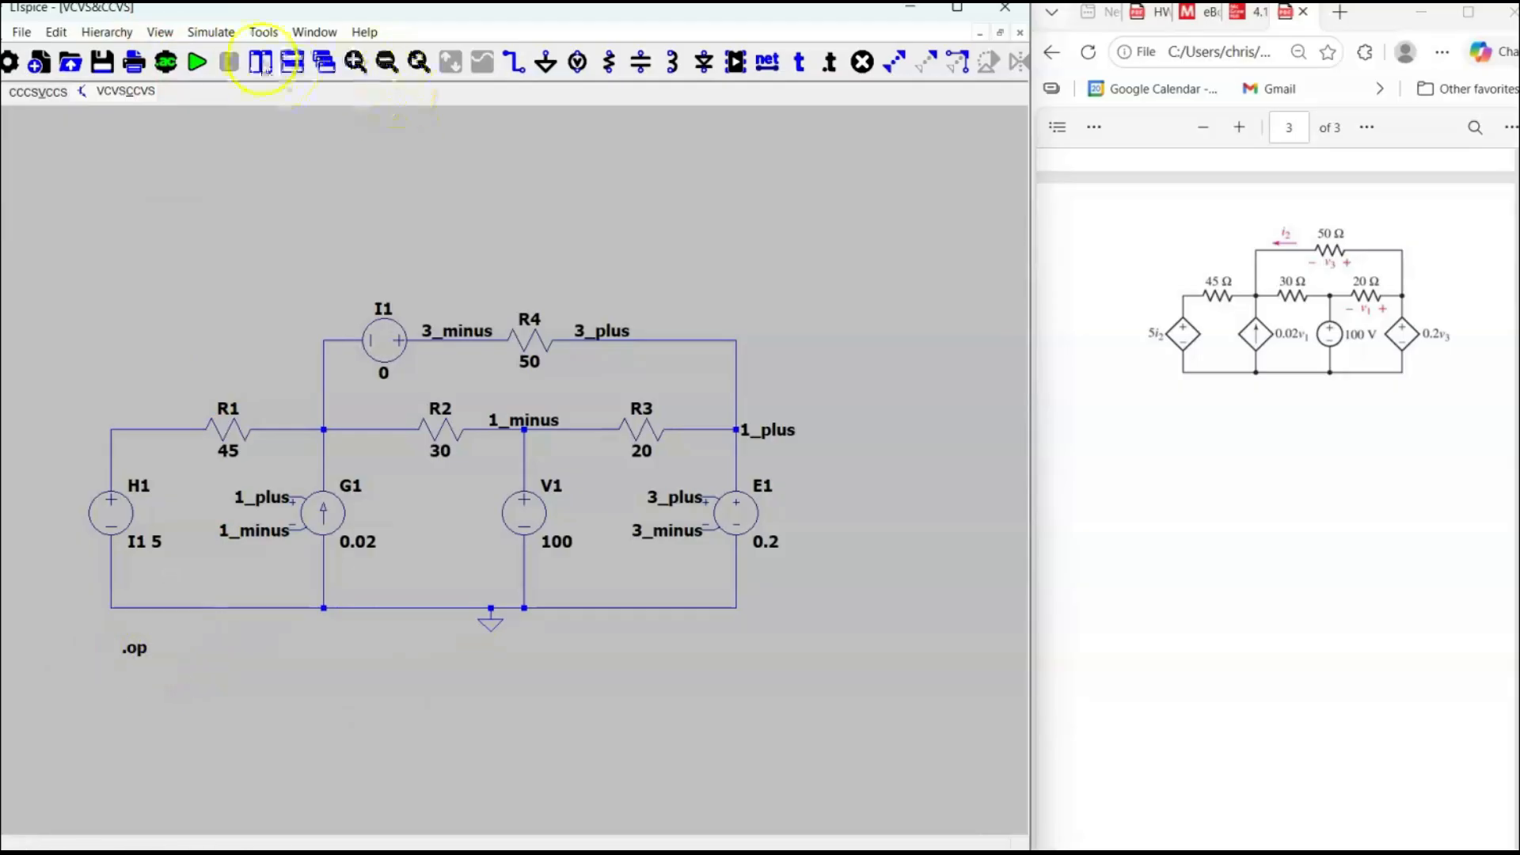
# Run the DC operating point simulation of the completed circuit, review the node voltages and device currents, and close the results.
pyautogui.click(197, 62)
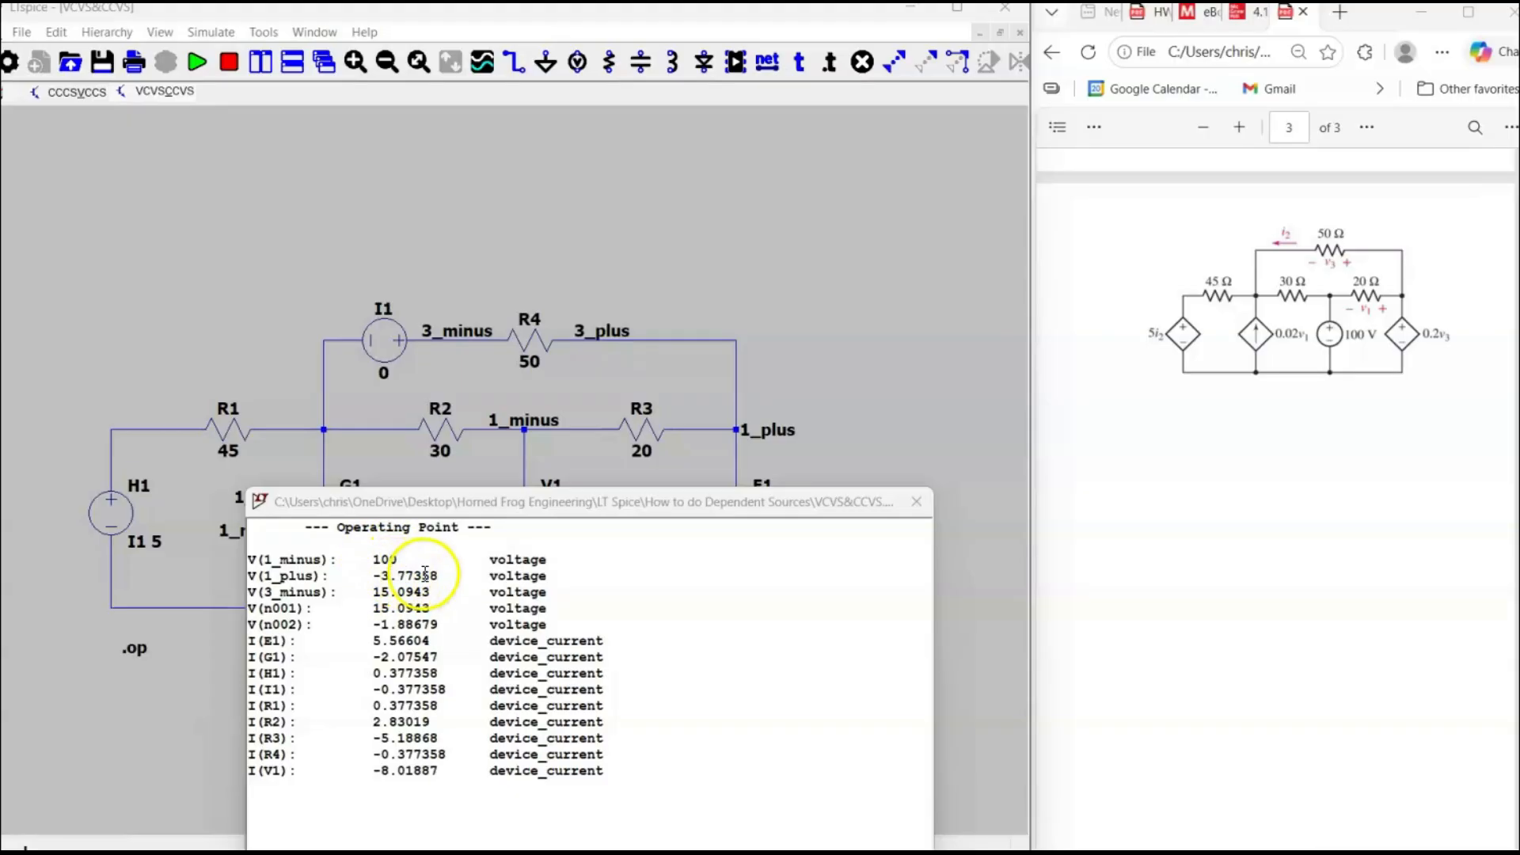
pyautogui.click(916, 502)
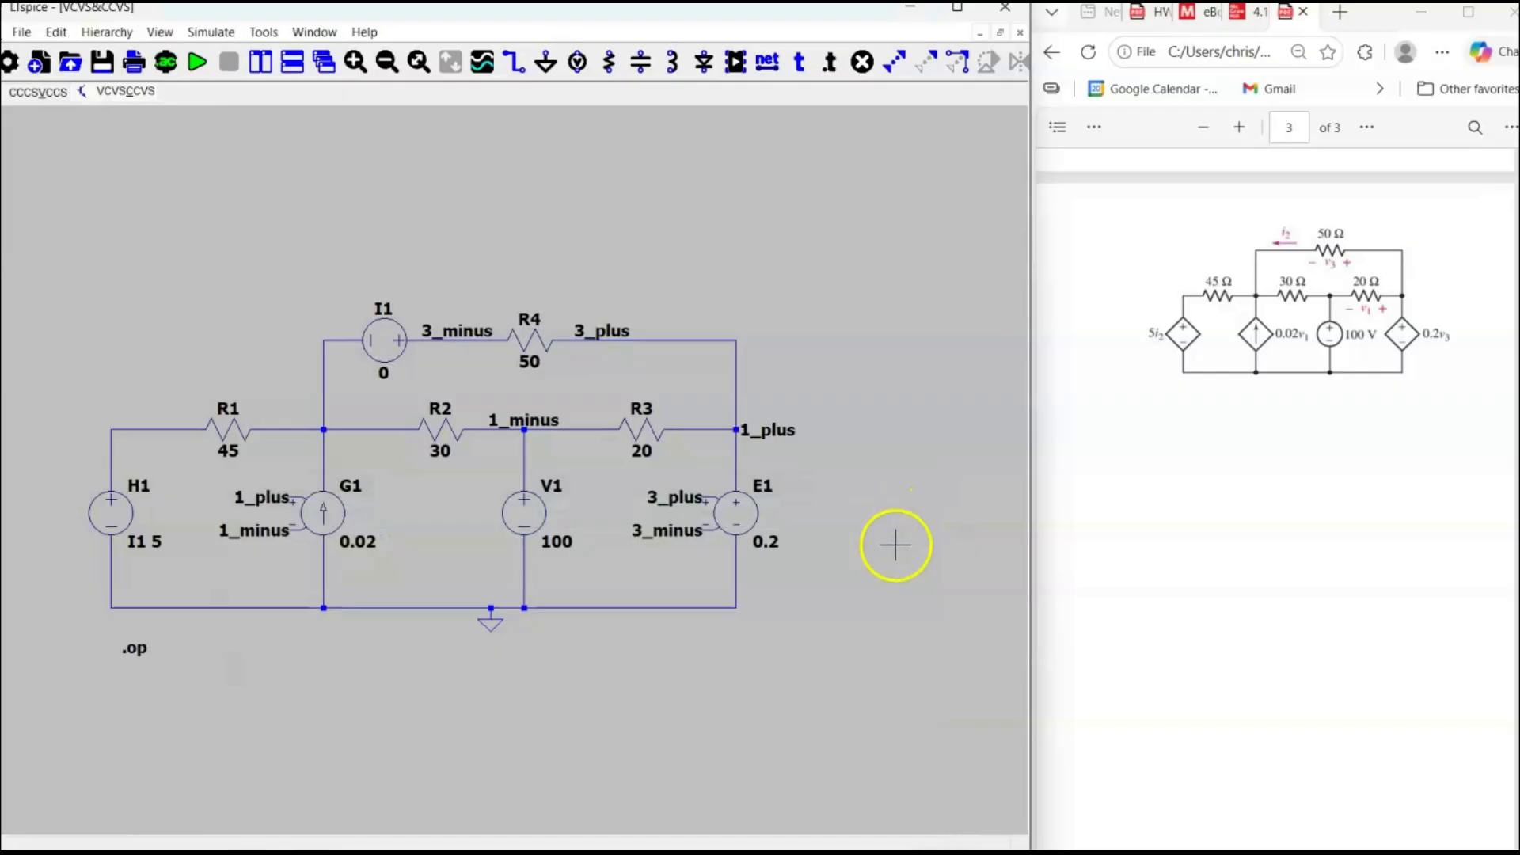